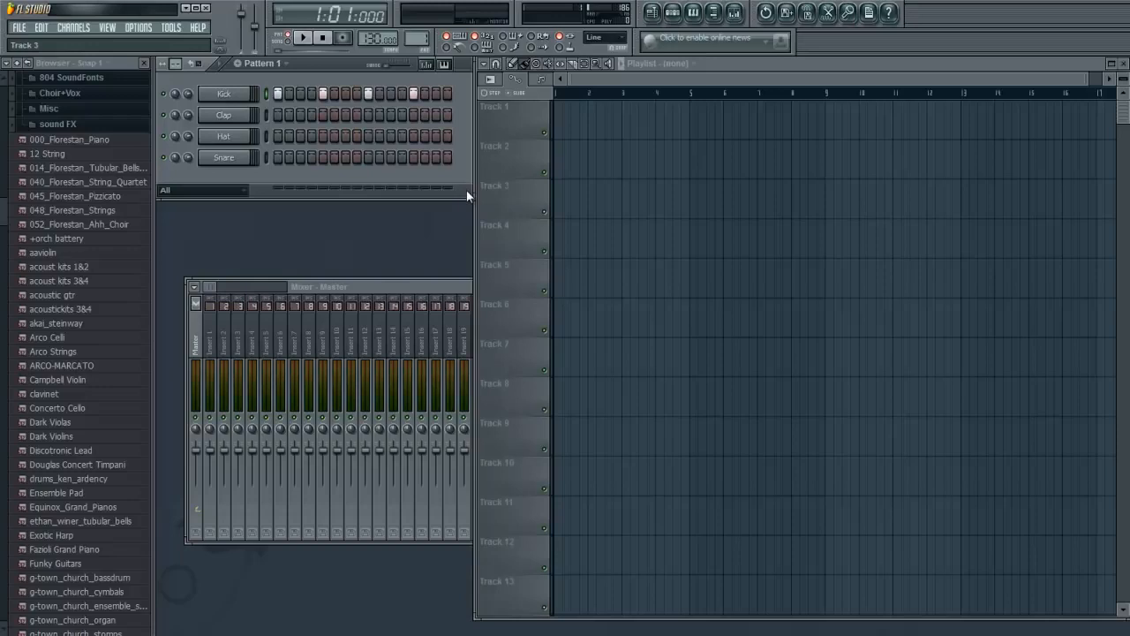
- Create a new project from the minimal Basic template
click(19, 28)
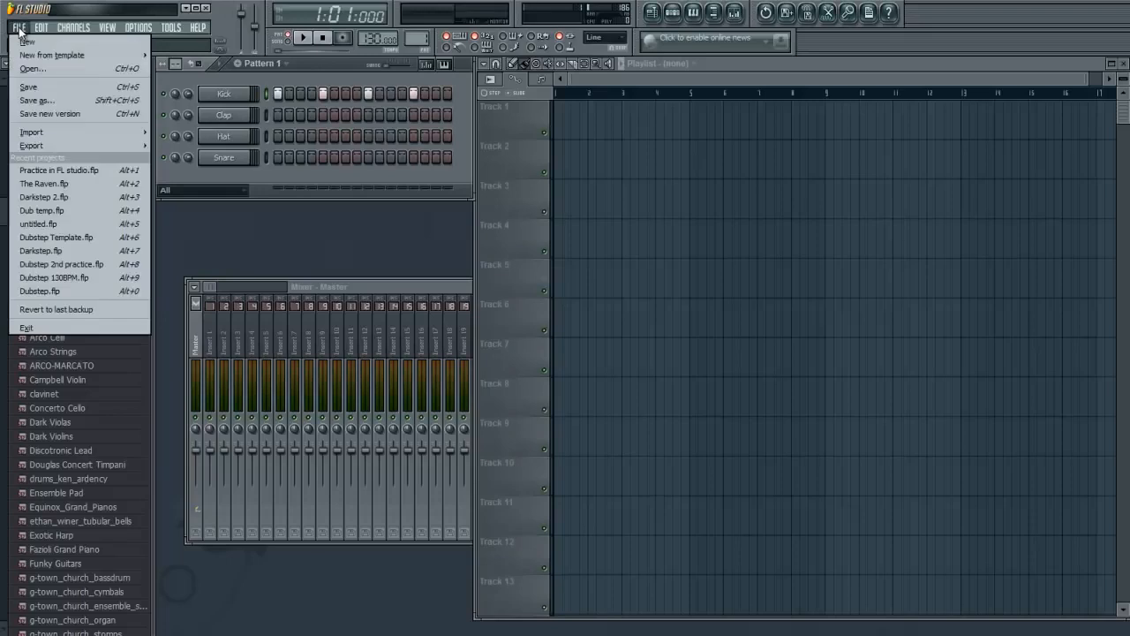
mouse_move(53, 55)
mouse_move(174, 54)
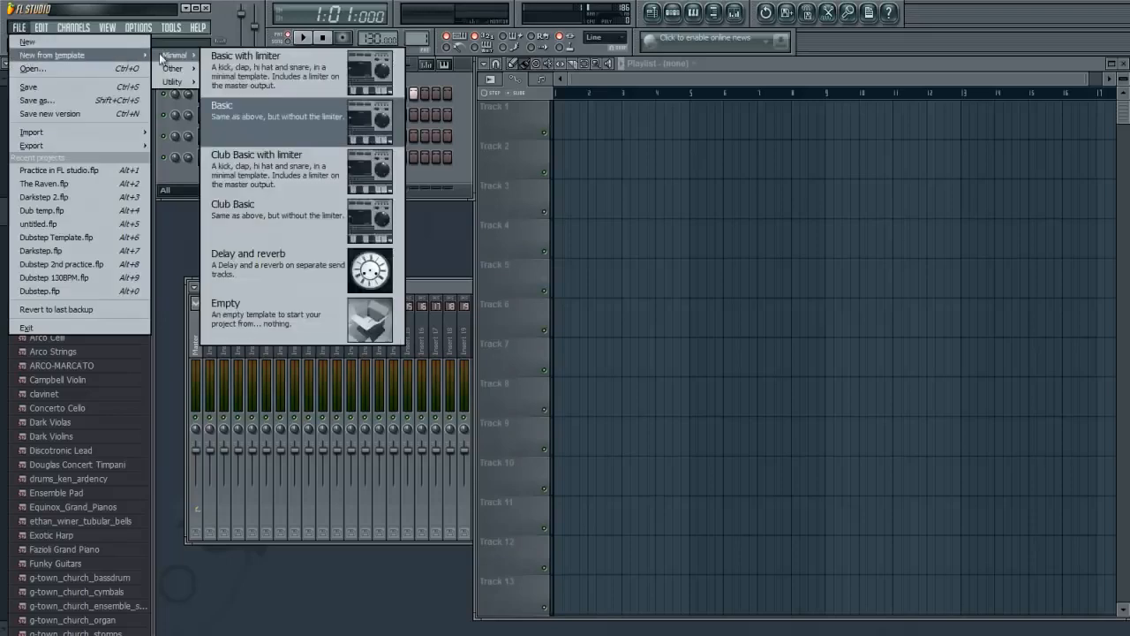
click(269, 119)
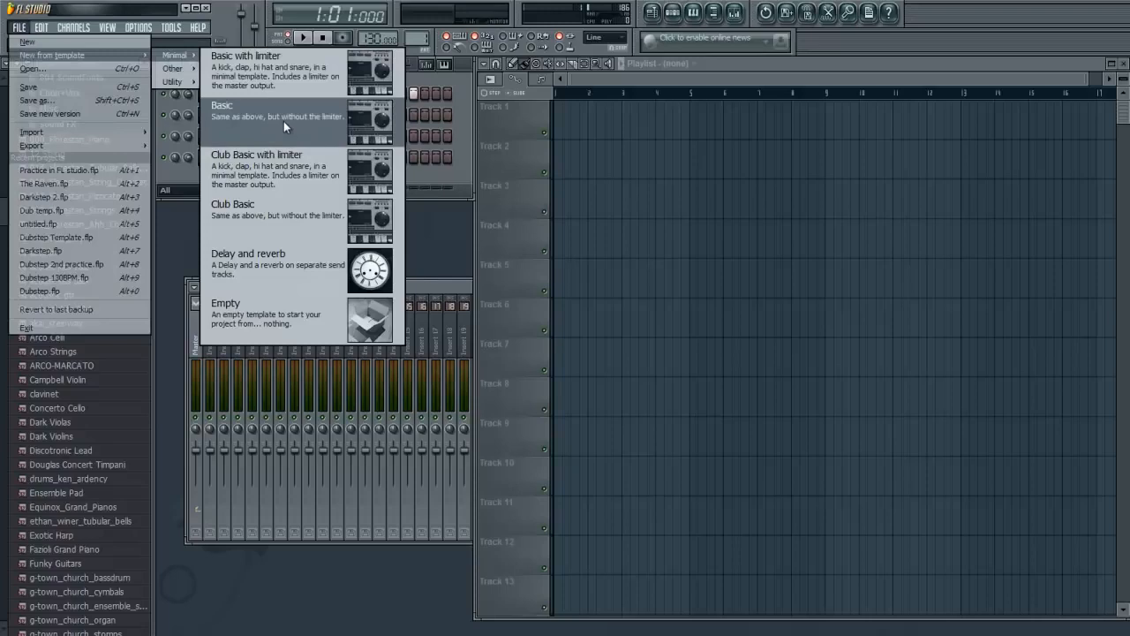
click(595, 362)
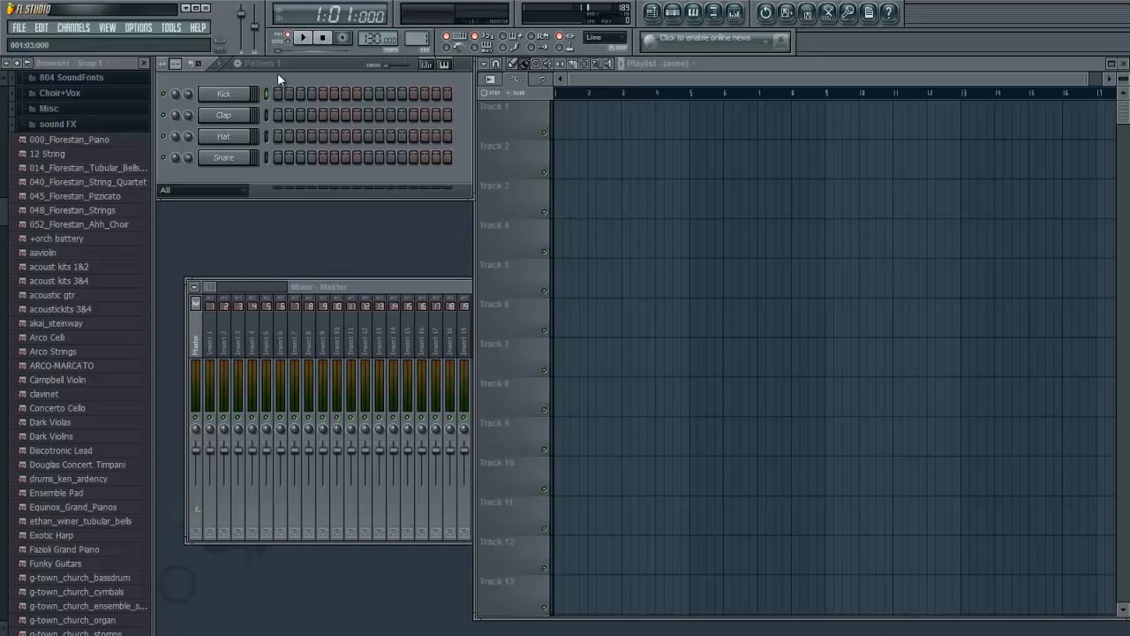
- Examine the playlist, the mixer with its Insert 1 track, and the project tempo setting
click(738, 64)
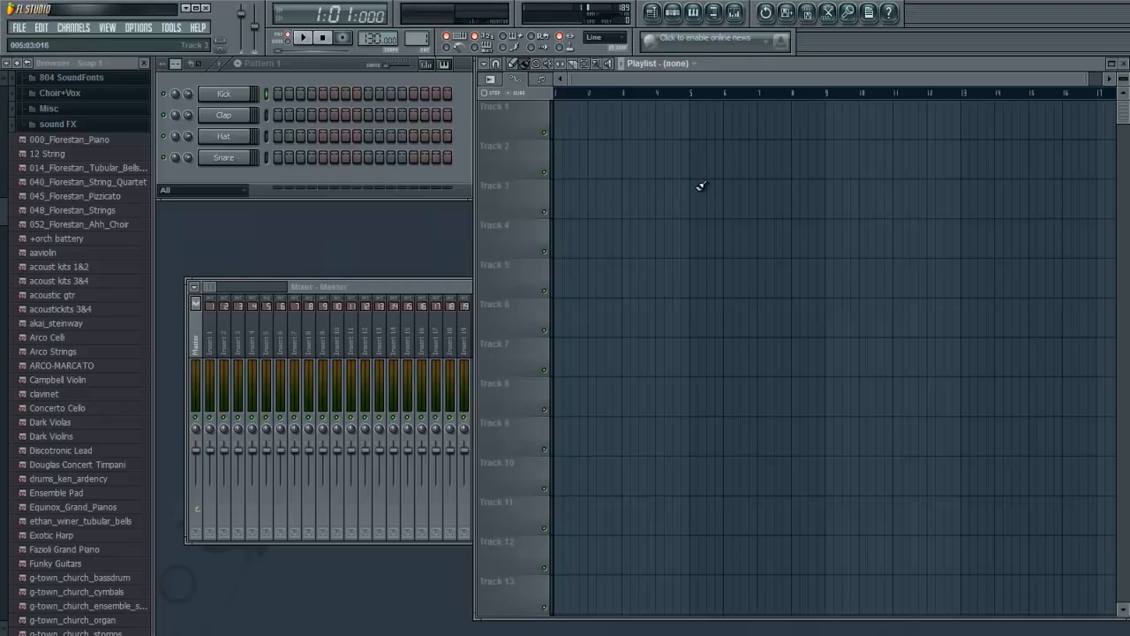
click(378, 284)
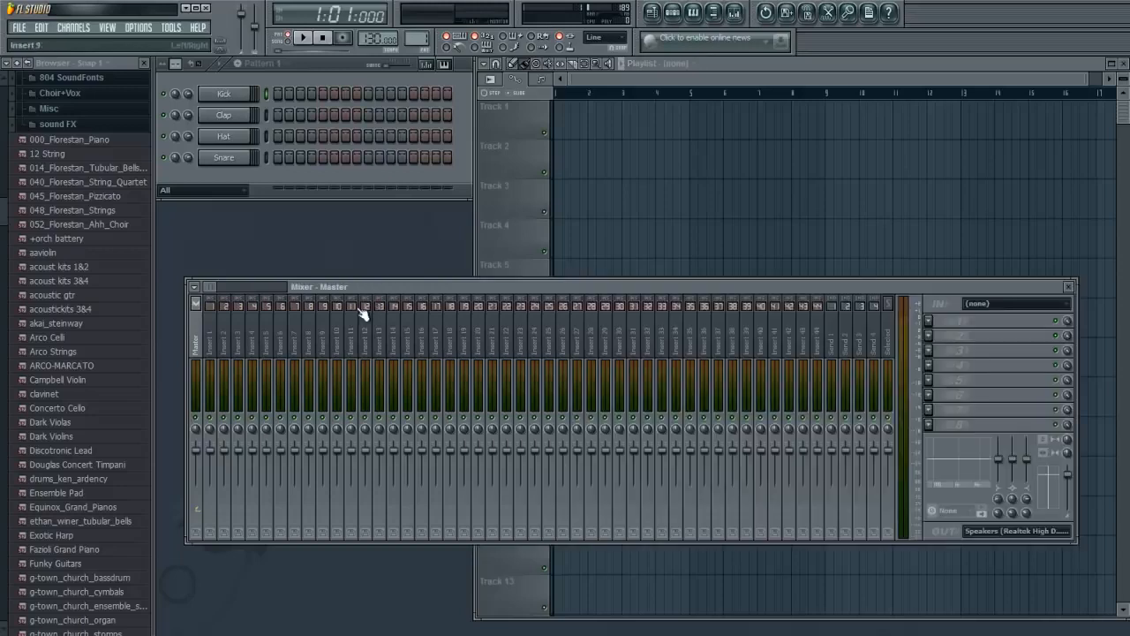
click(217, 332)
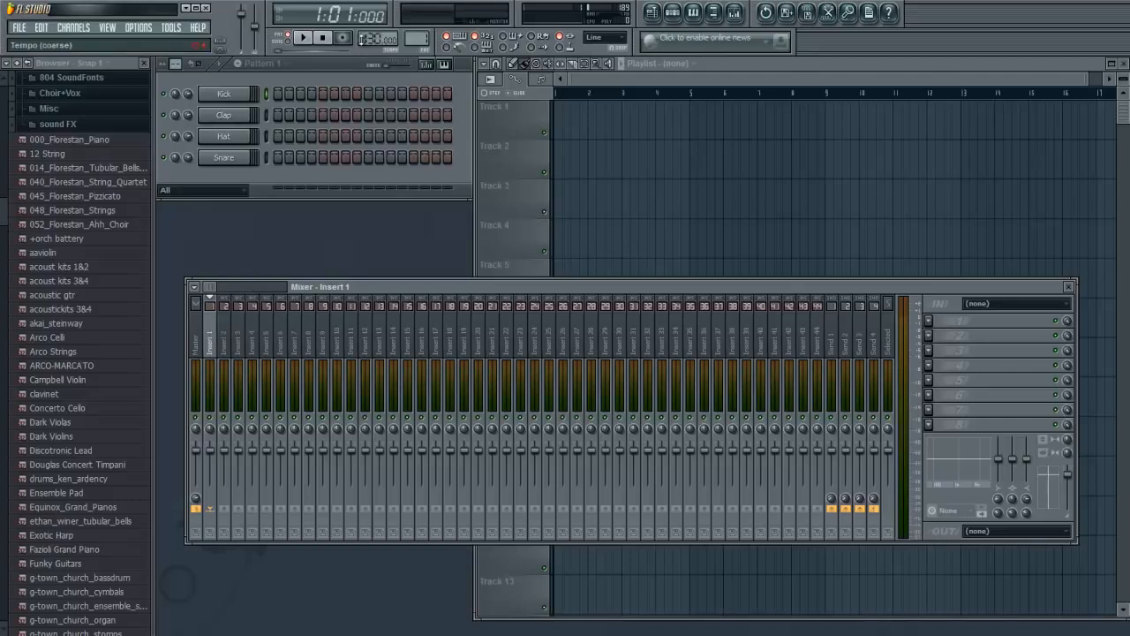
drag(370, 38, 408, 42)
- Place Kick hits on steps 1, 5, 9 and 13 of Pattern 1, play the pattern and stop it
click(276, 93)
click(368, 94)
click(413, 93)
click(303, 38)
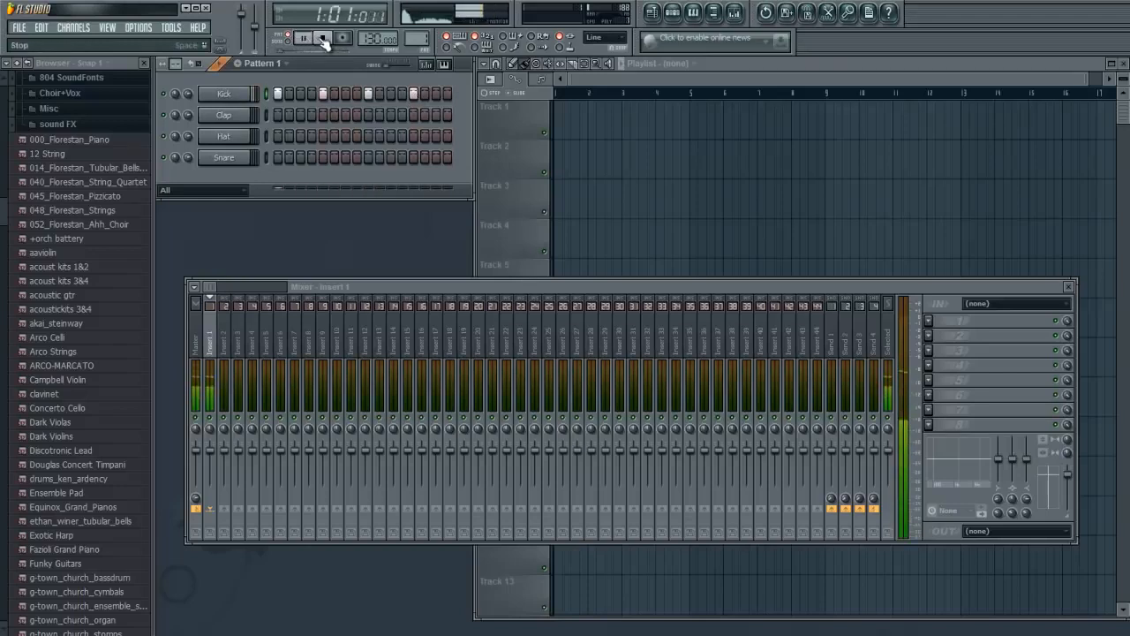
click(323, 39)
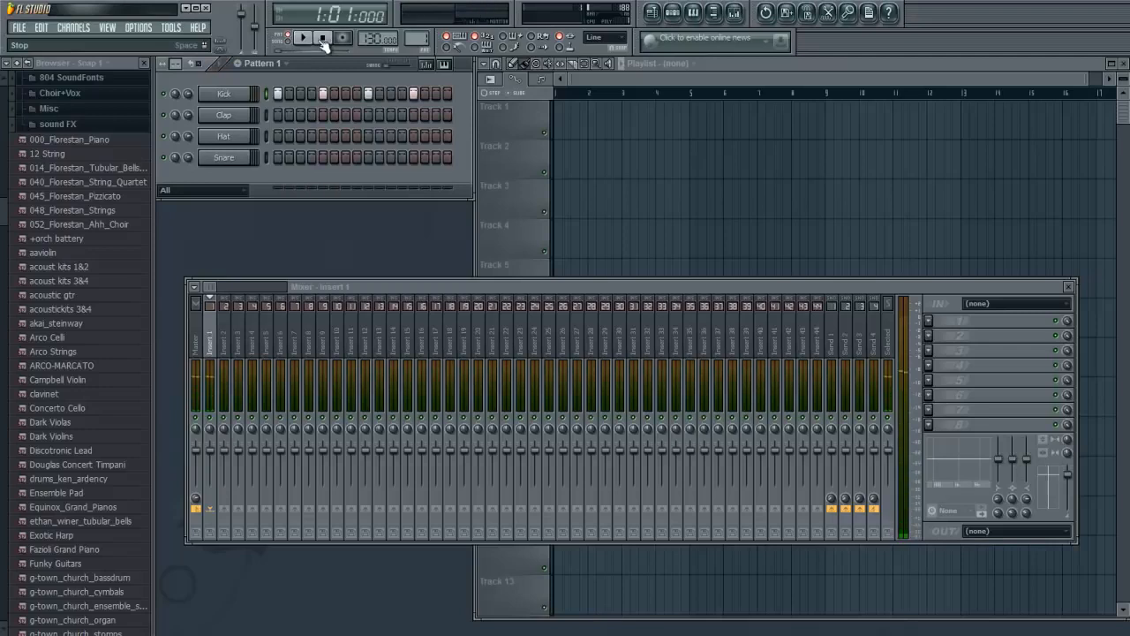
- Add Clap hits on steps 5 and 13, play the pattern and stop it
click(323, 115)
click(413, 115)
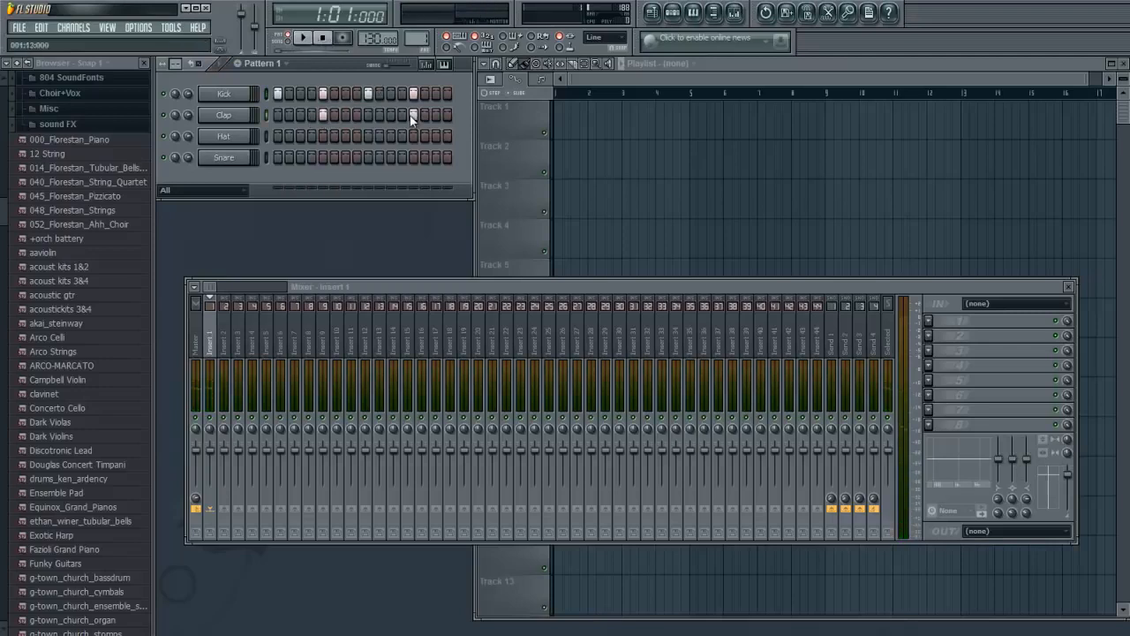
key(space)
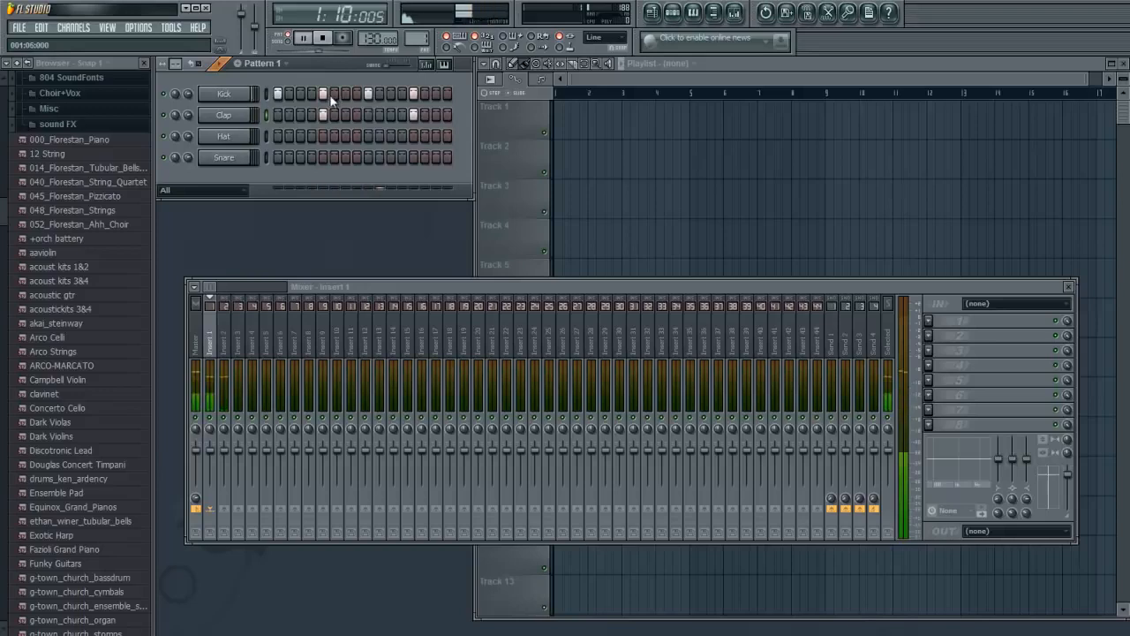
key(space)
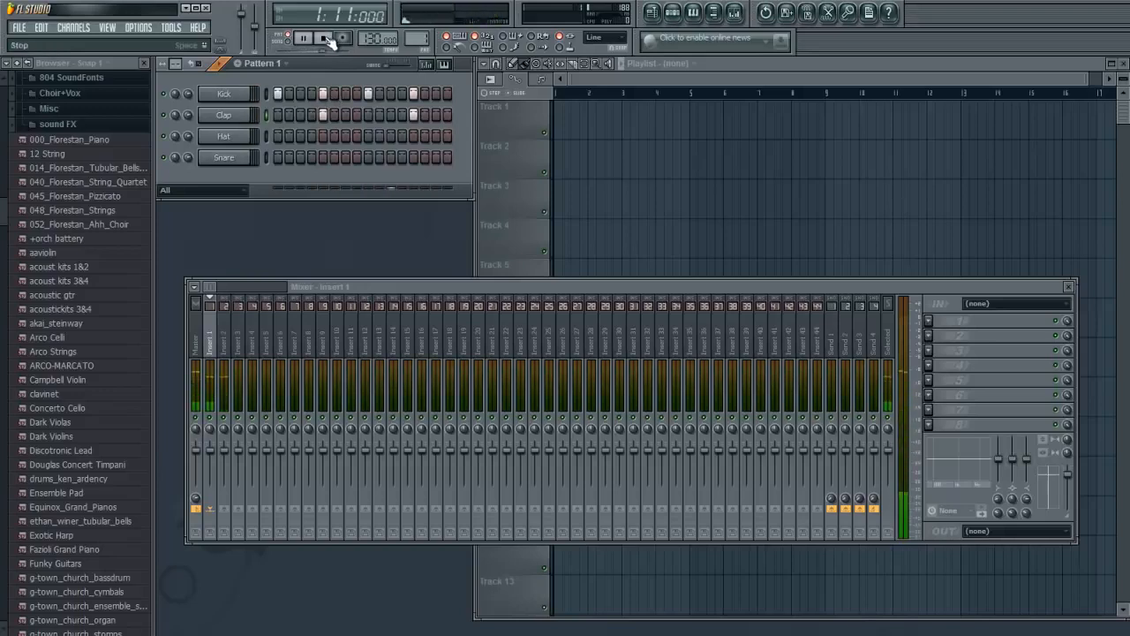
- Fill the Hat row except every fourth step, leaving steps 4, 8, 12 and 16 empty, and play the pattern
drag(274, 135, 448, 136)
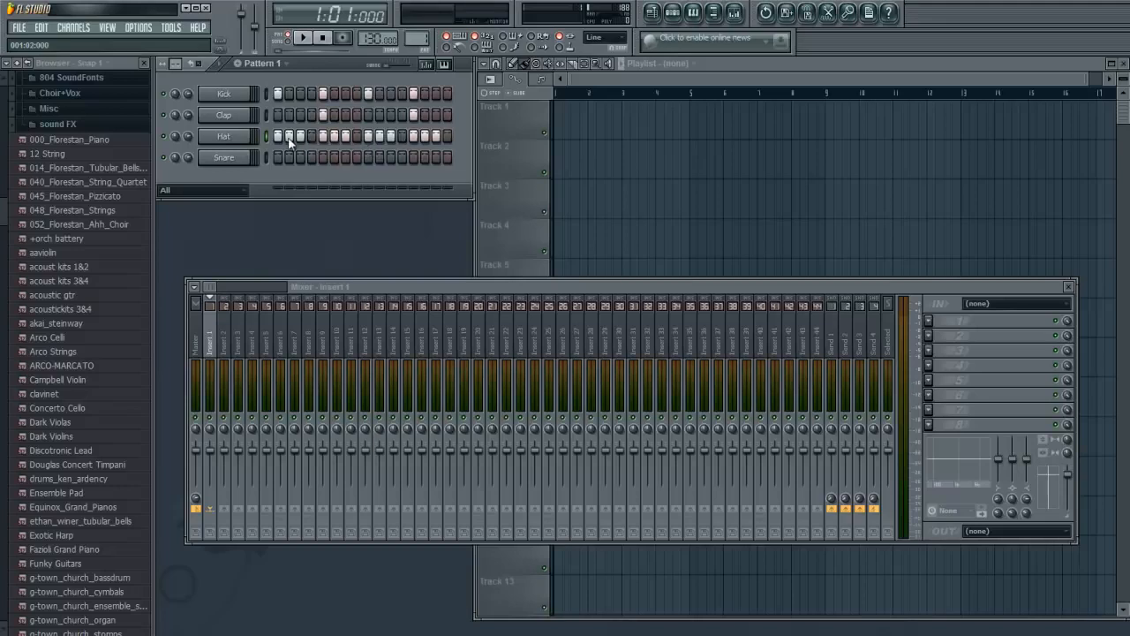
drag(289, 141, 433, 133)
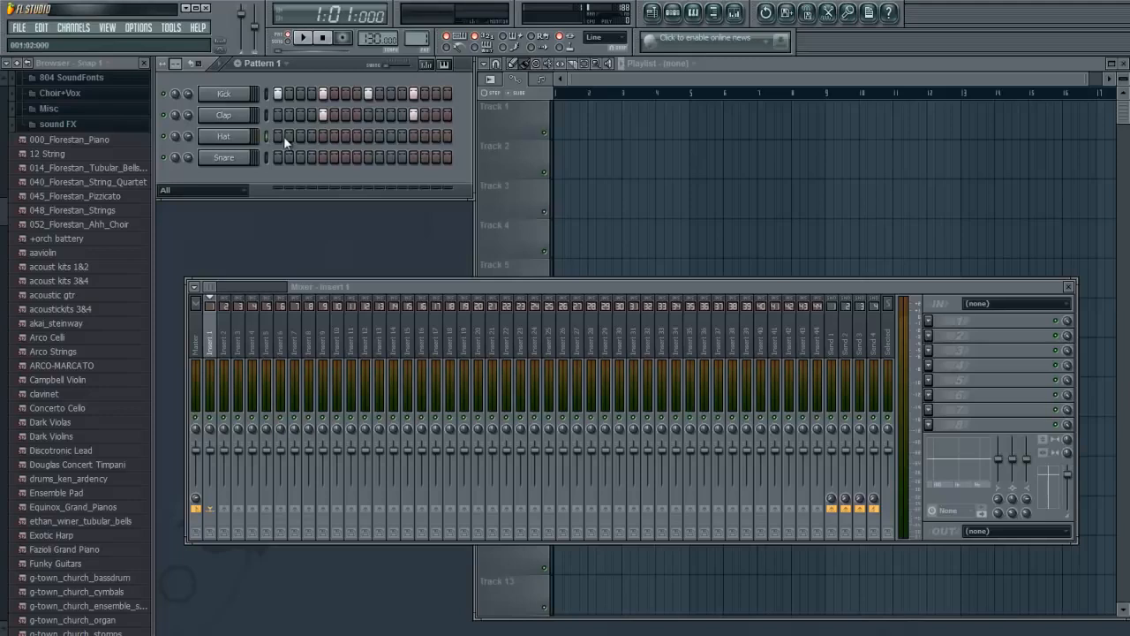
drag(338, 146, 452, 135)
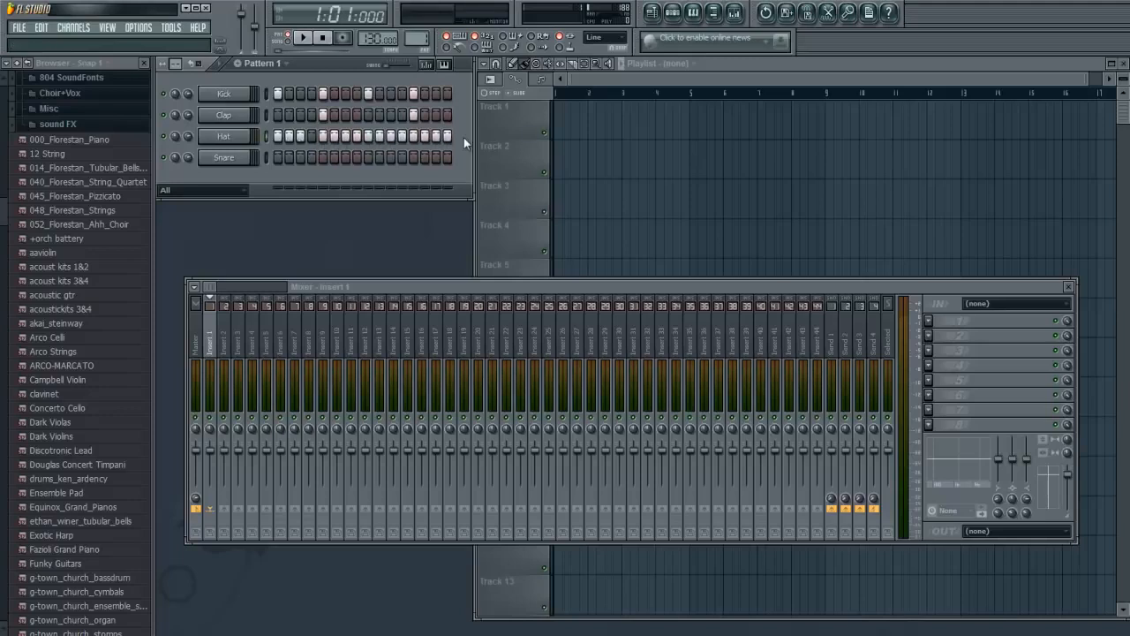
click(403, 137)
click(302, 37)
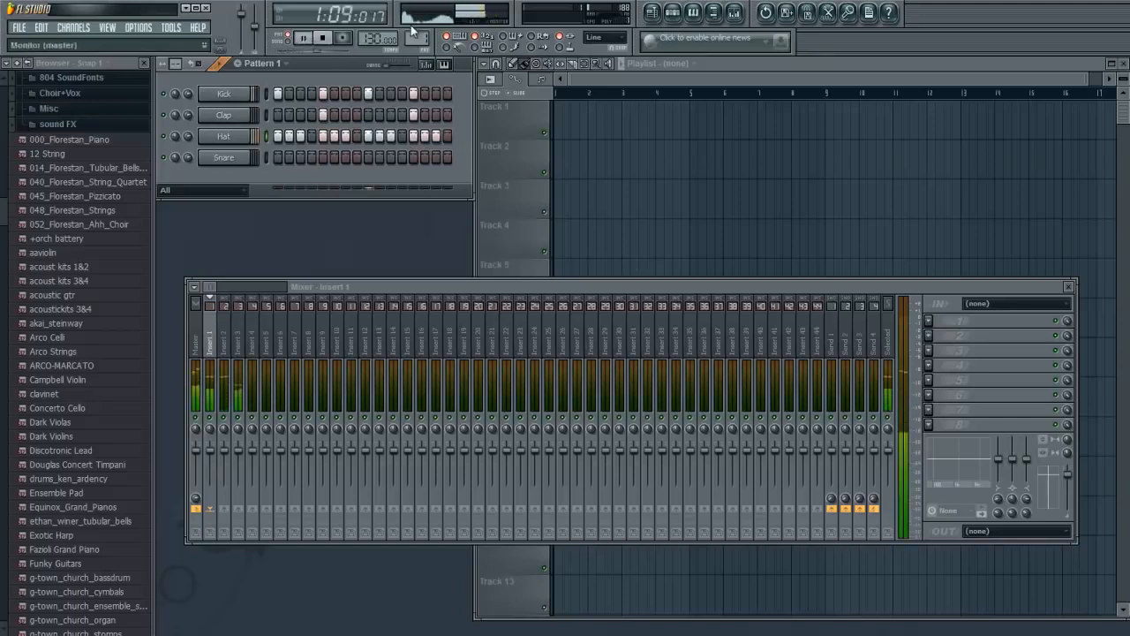
- Add Snare hits on steps 1 and 9 during playback and stop the pattern
click(278, 157)
click(368, 157)
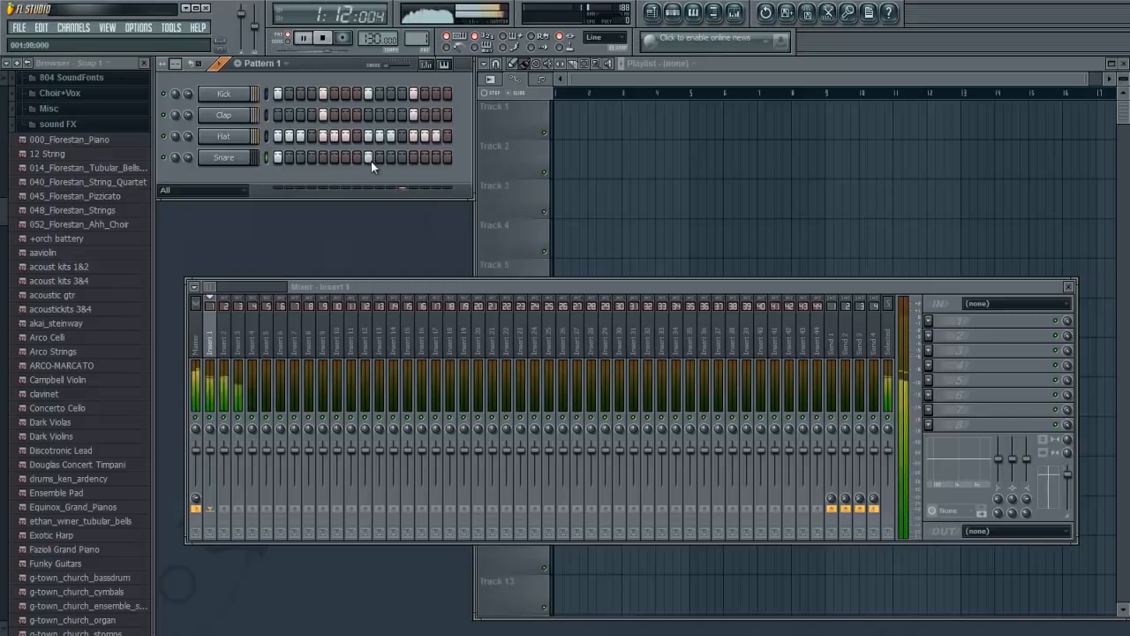
click(327, 39)
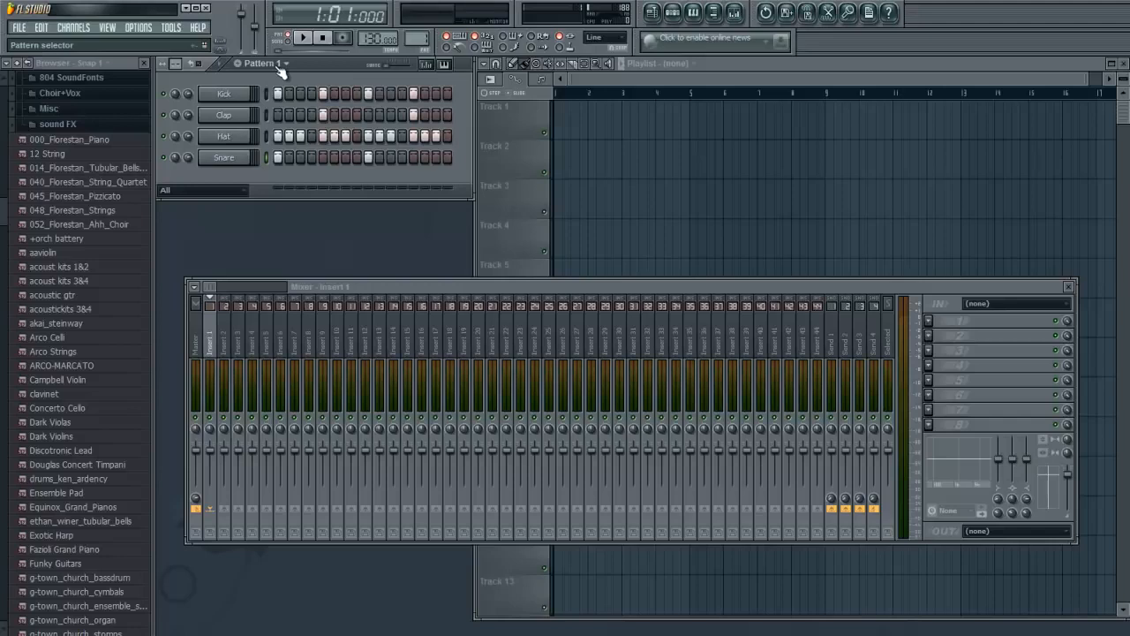
- Rename Pattern 1 to "Drums" and give it a red colour
click(278, 68)
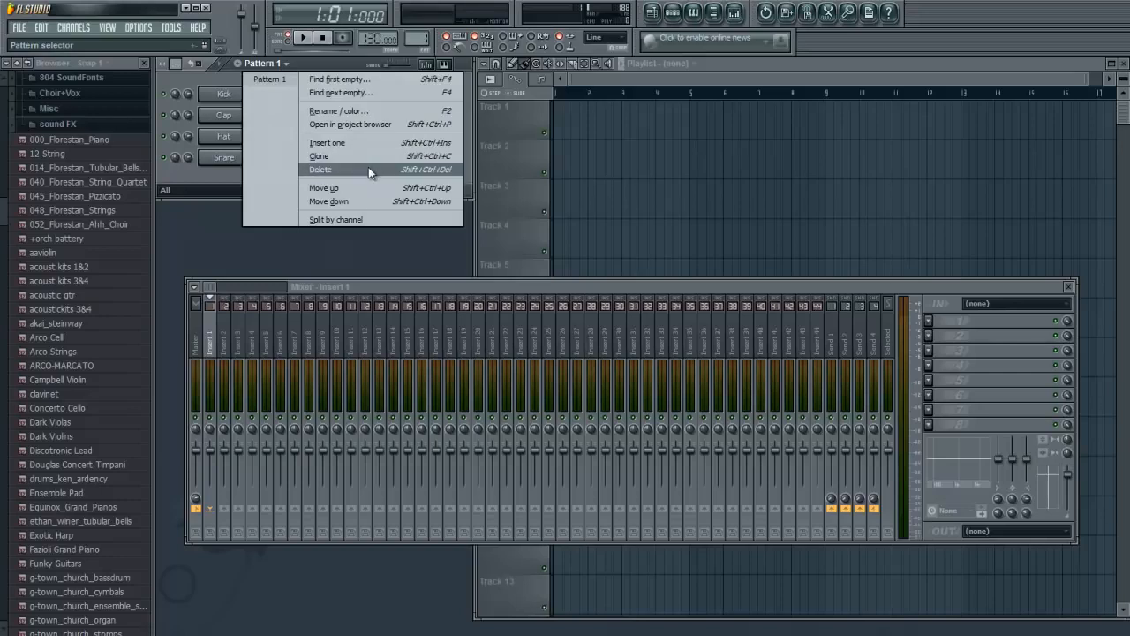
click(337, 114)
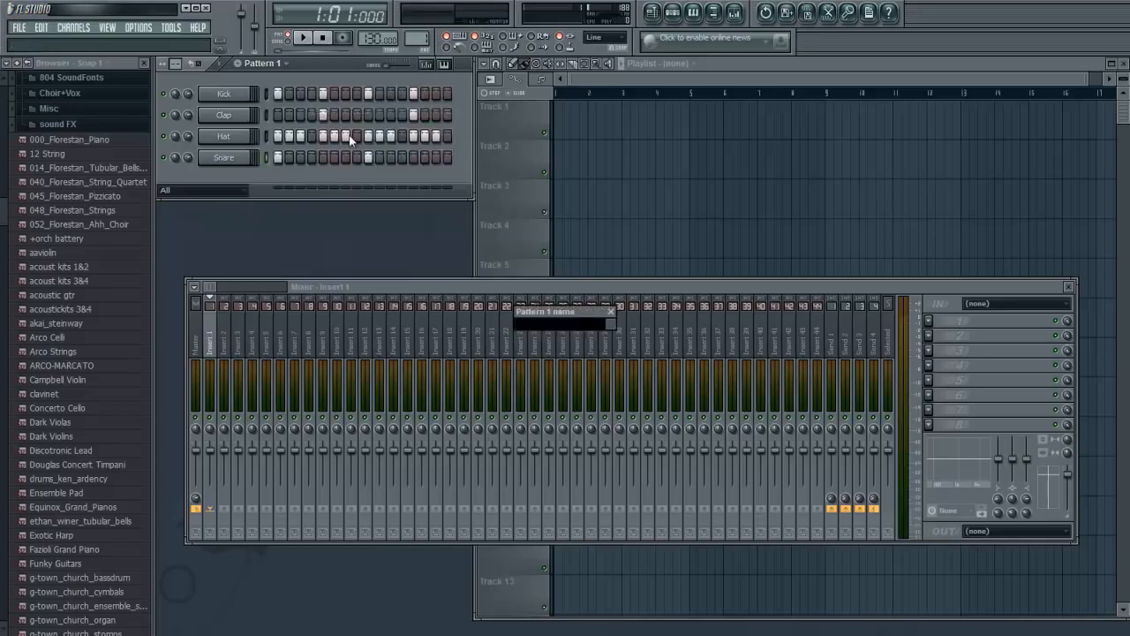
text(Drums)
click(610, 325)
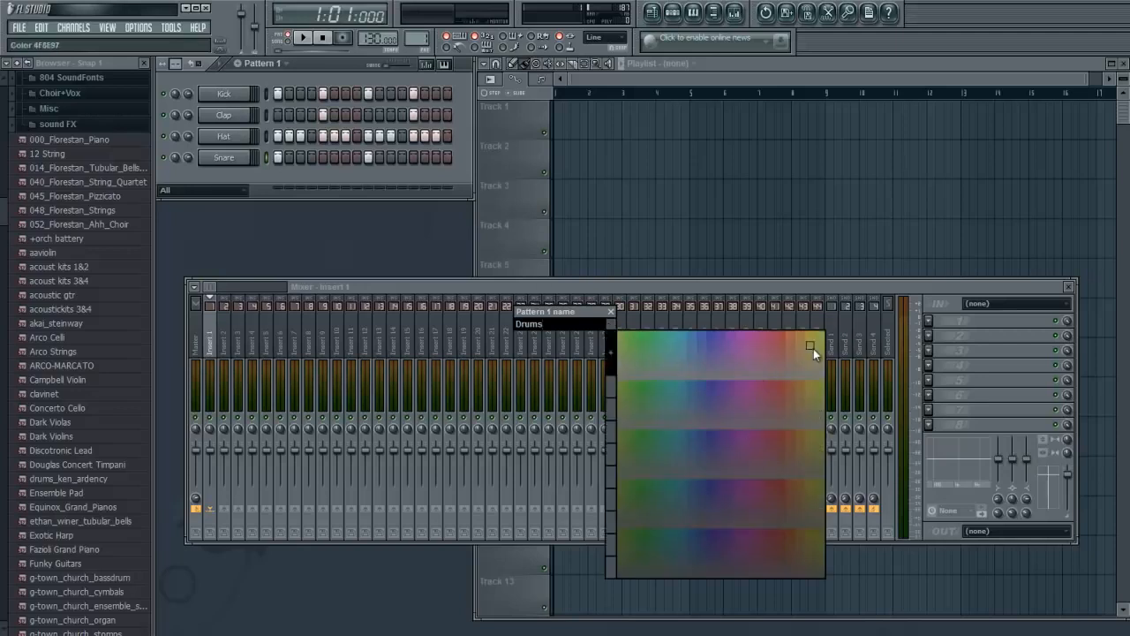
click(780, 338)
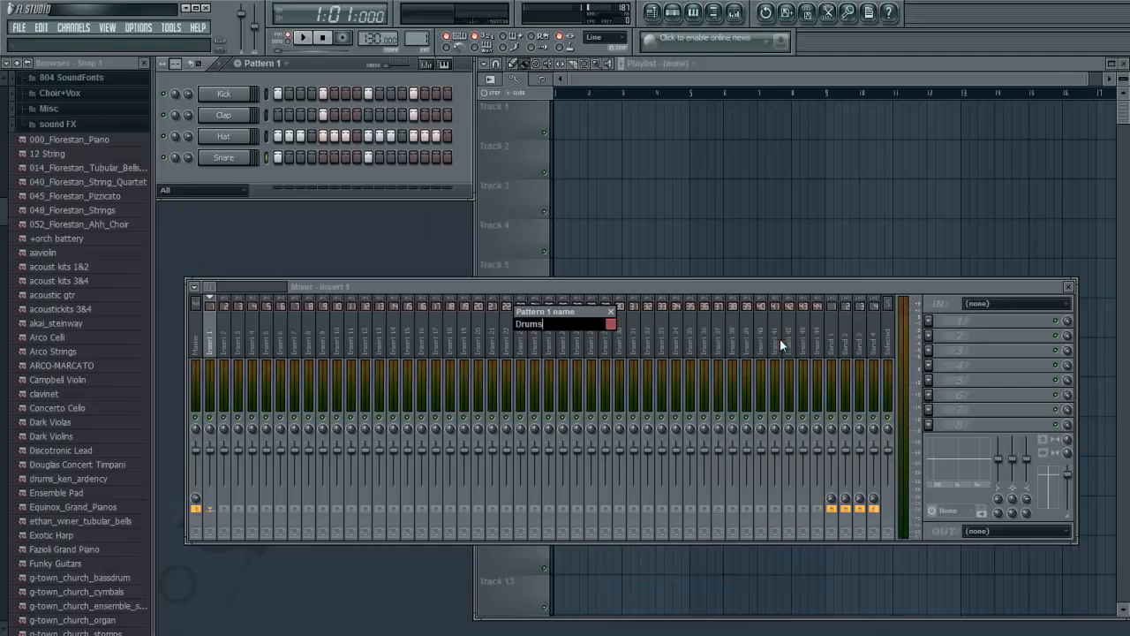
key(Return)
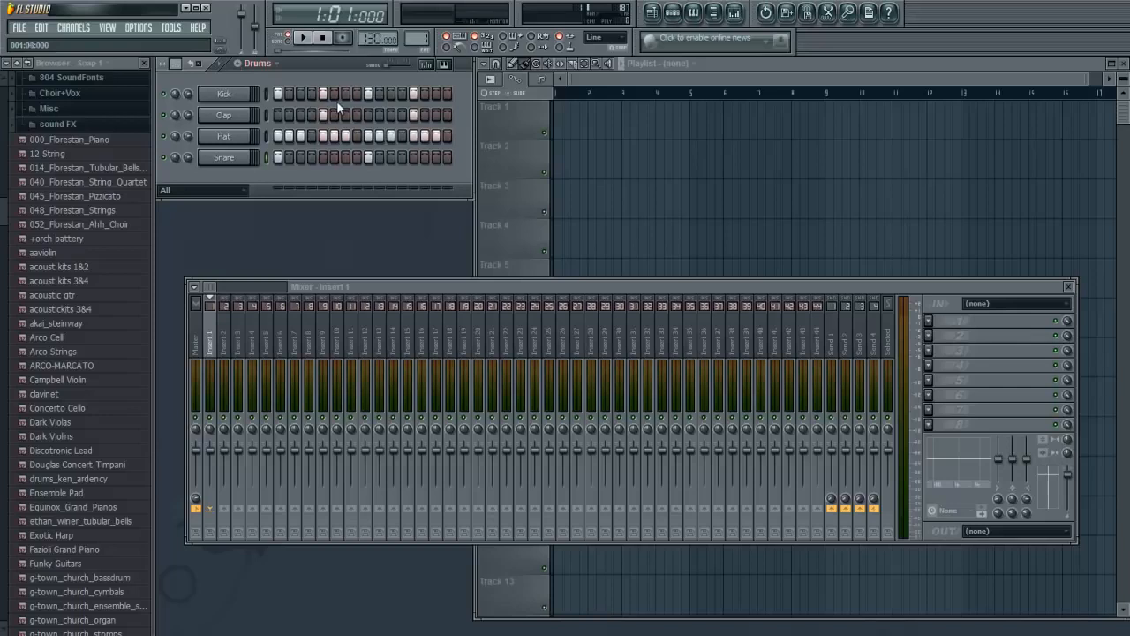
- Create a second pattern named "Bass" and add a 3x Osc channel
click(238, 65)
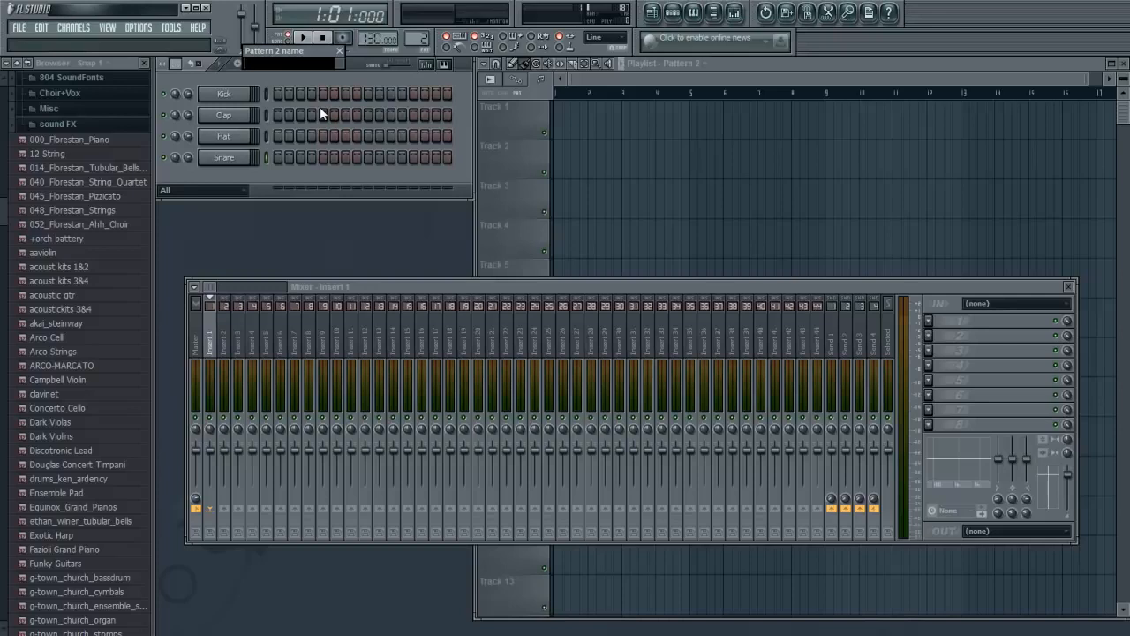
text(Bass)
key(Return)
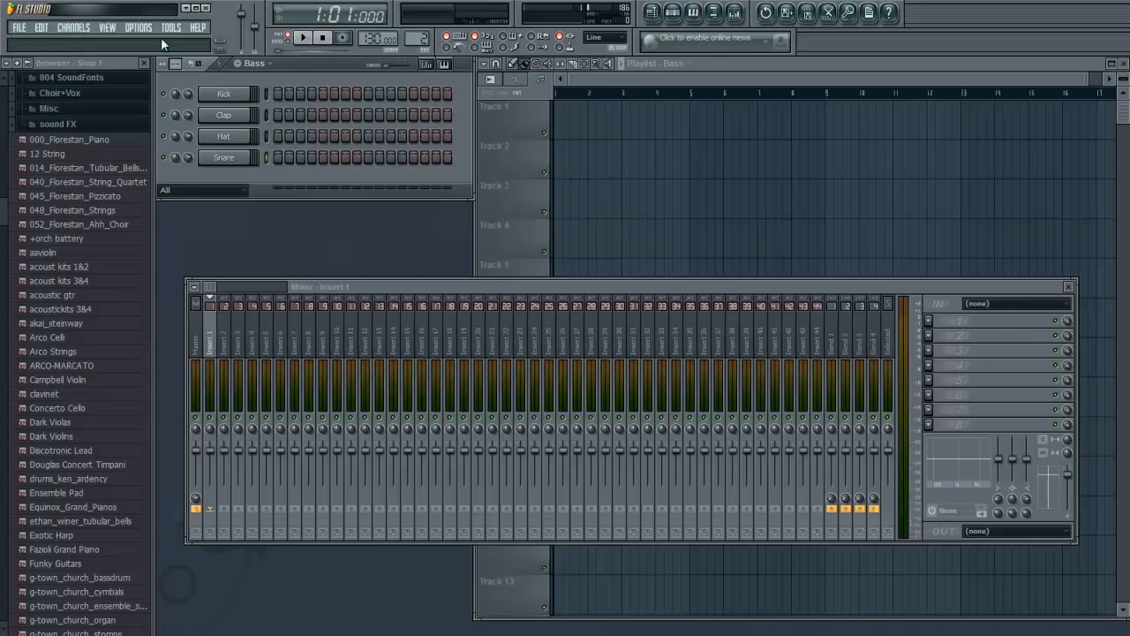
click(83, 29)
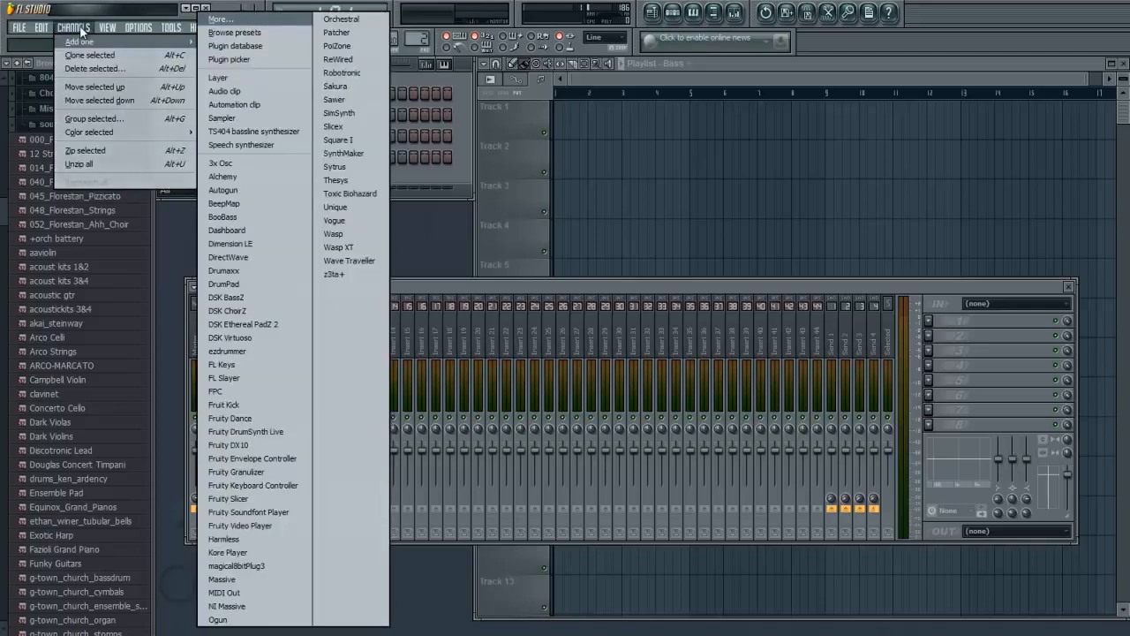
click(236, 163)
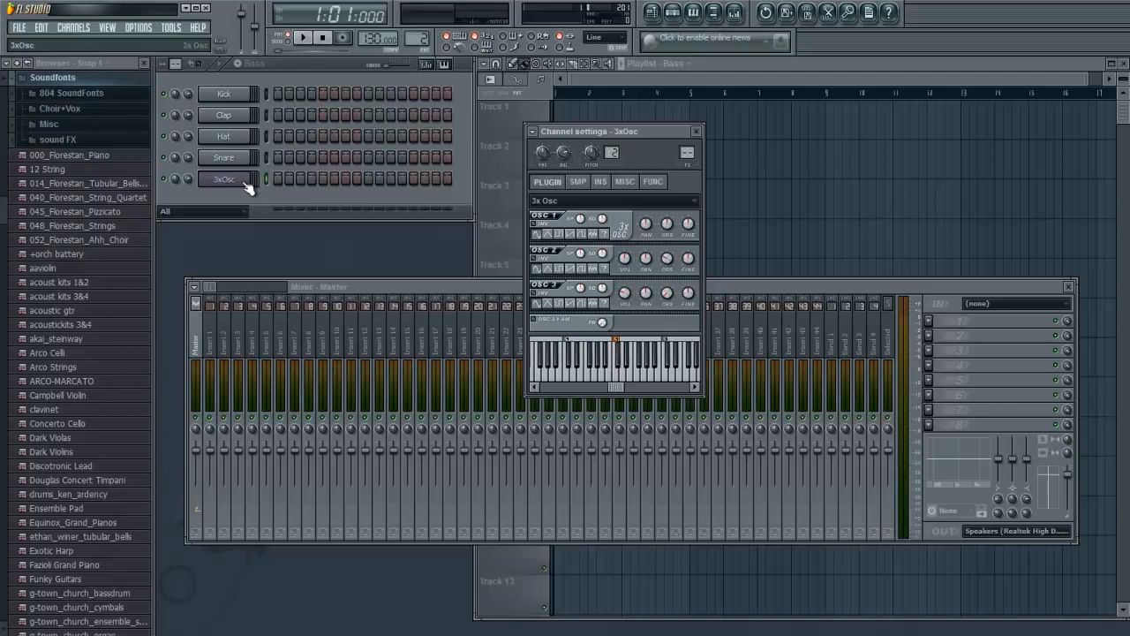
click(279, 178)
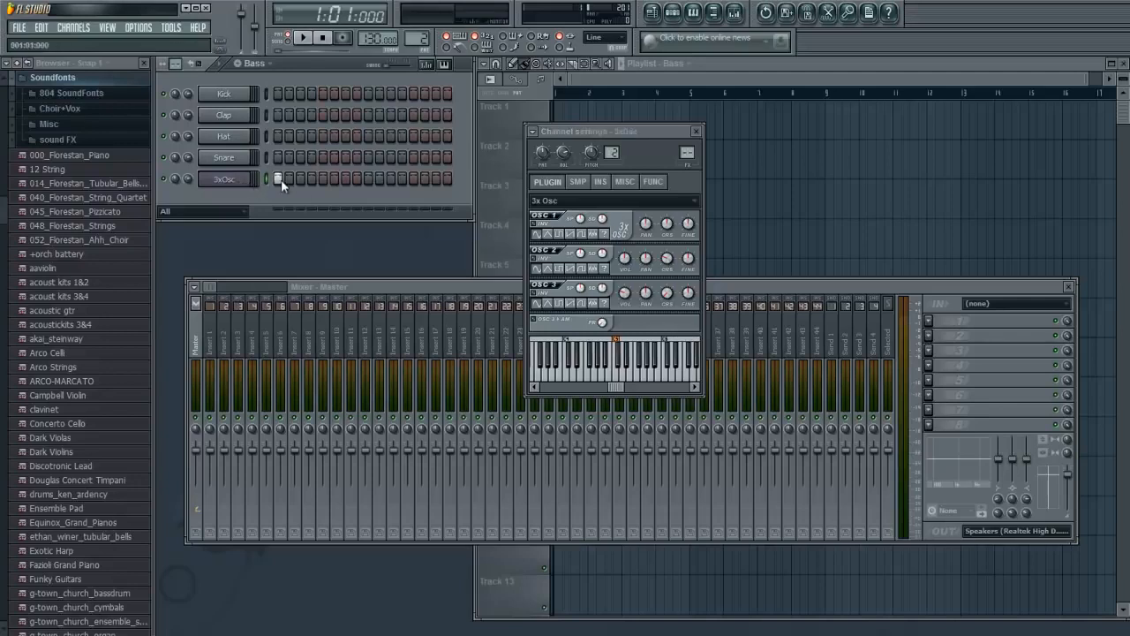
click(369, 177)
click(414, 179)
key(space)
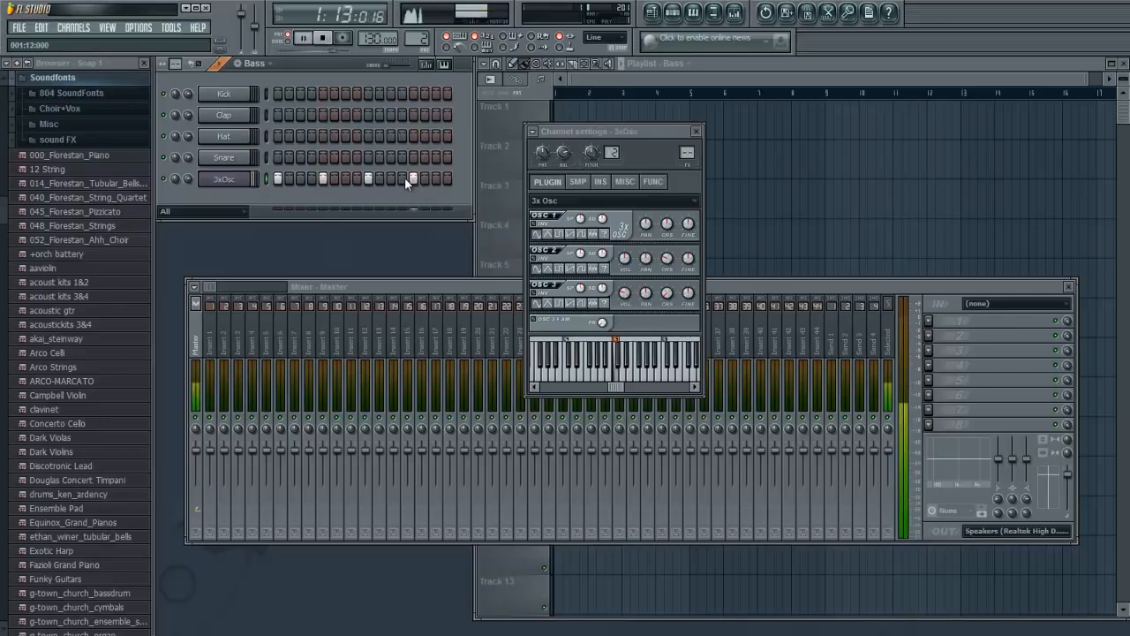
click(413, 178)
click(369, 178)
click(323, 179)
click(279, 178)
click(323, 39)
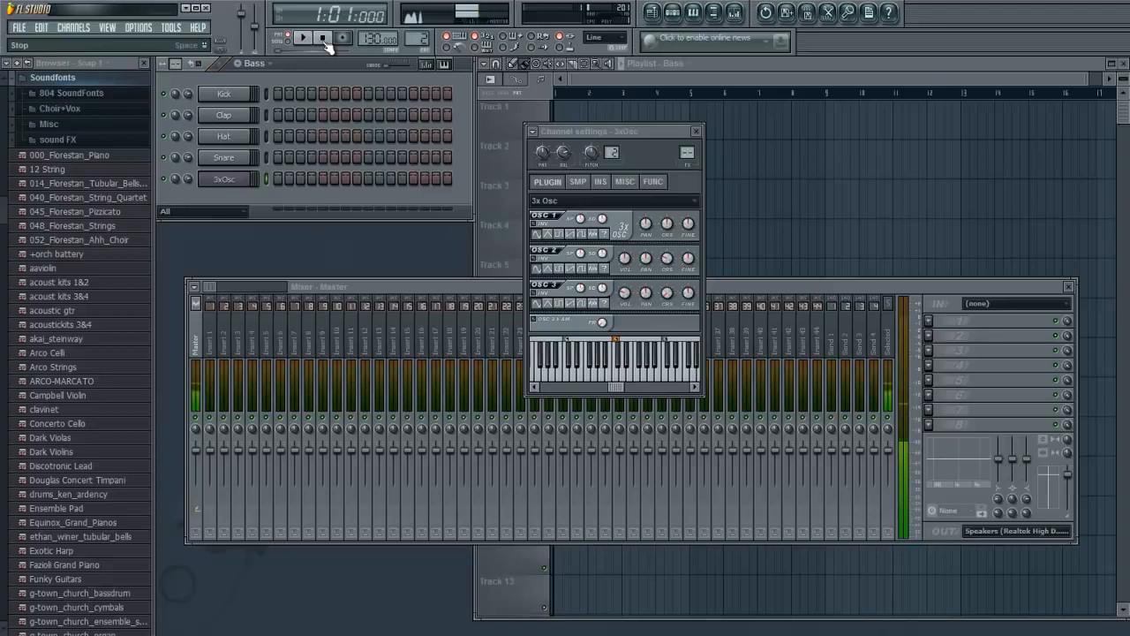
- Open the 3xOsc channel's piano roll, audition the A2 key and place an A2 note at the start of bar 1
right_click(233, 180)
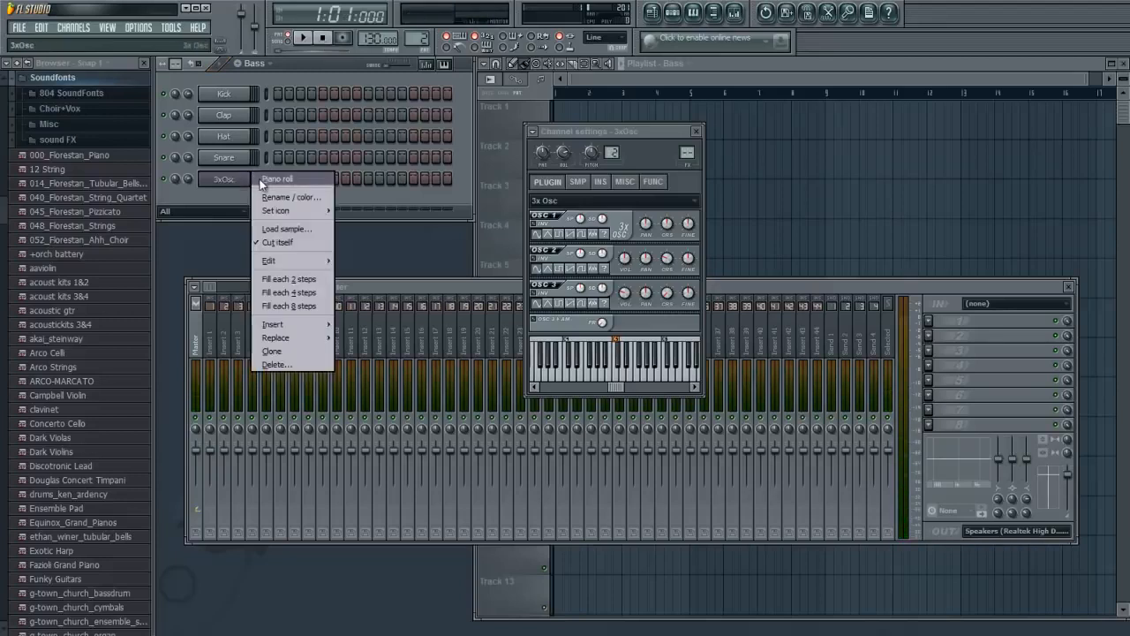
click(262, 180)
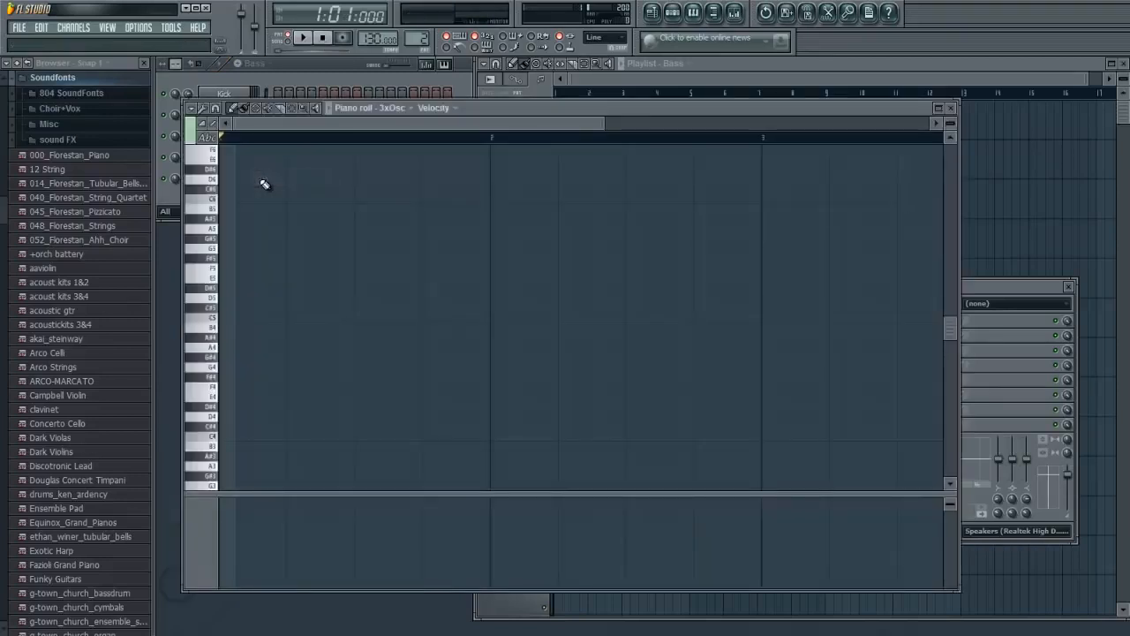
scroll(247, 246, down, 4)
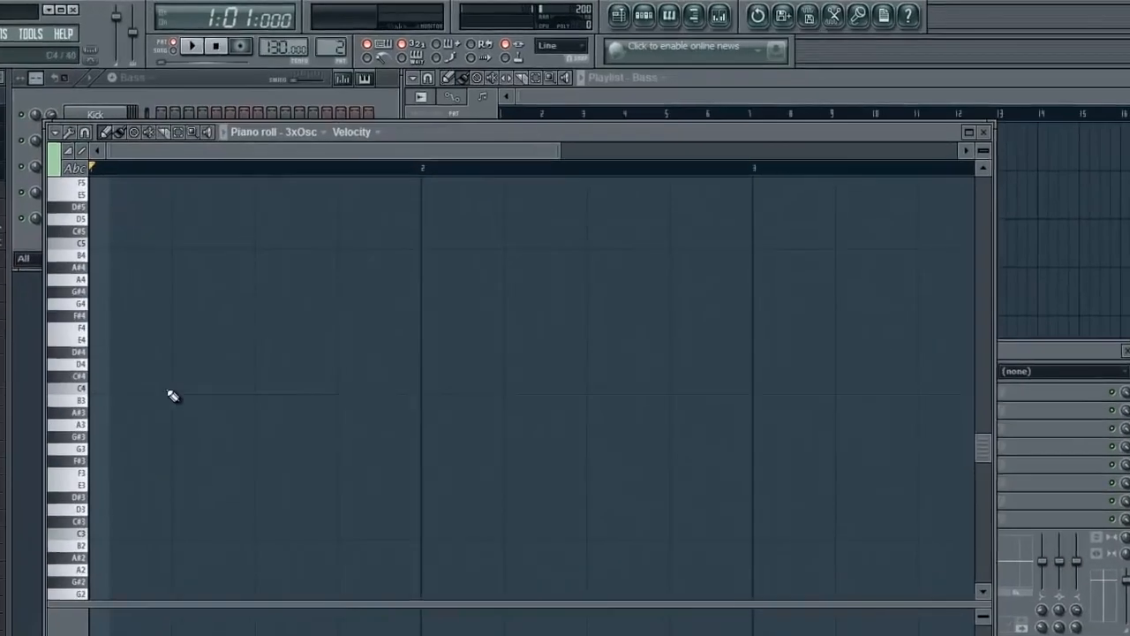
scroll(146, 404, down, 3)
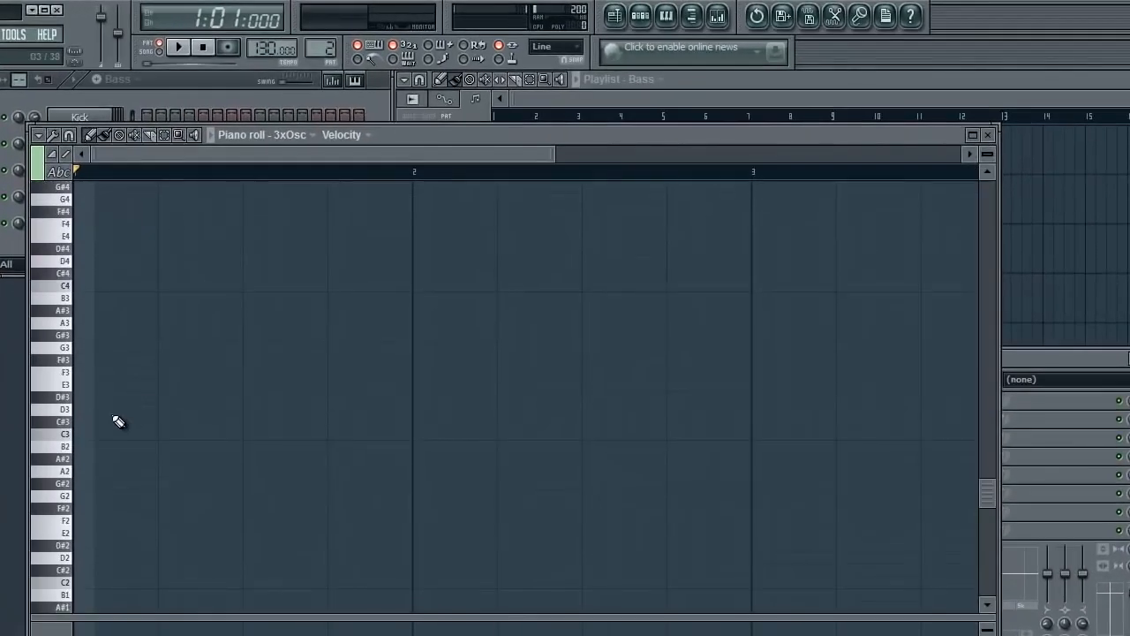
click(66, 473)
click(67, 473)
click(70, 472)
click(83, 471)
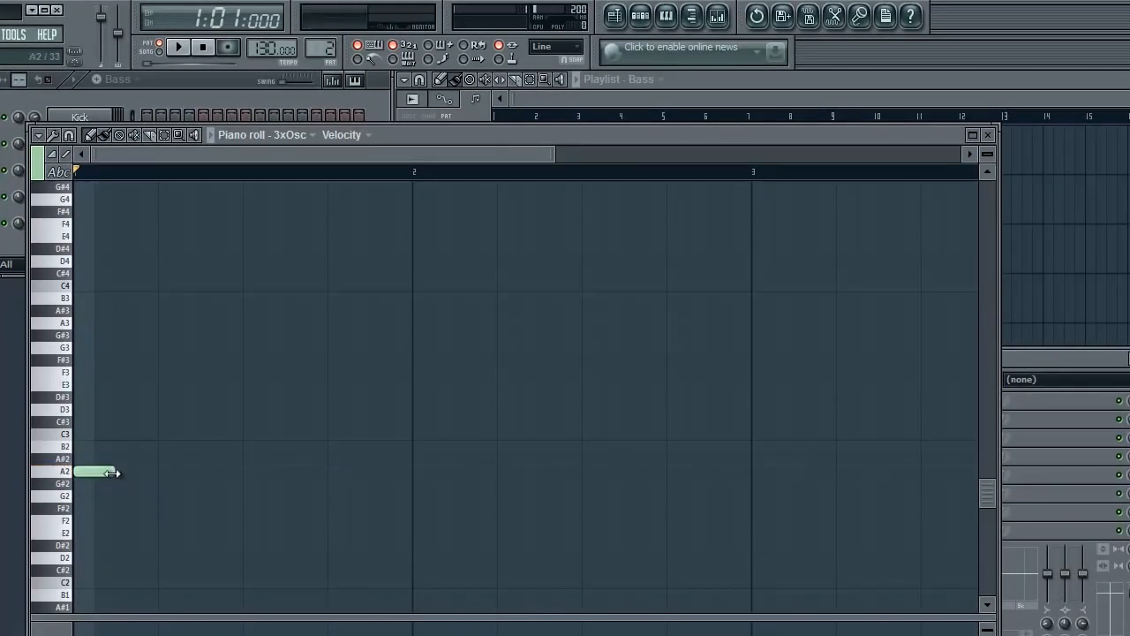
- Lengthen the A2 note to half a bar and add half-bar D3, G2 and C3 notes in sequence through bar 2
drag(112, 472, 240, 473)
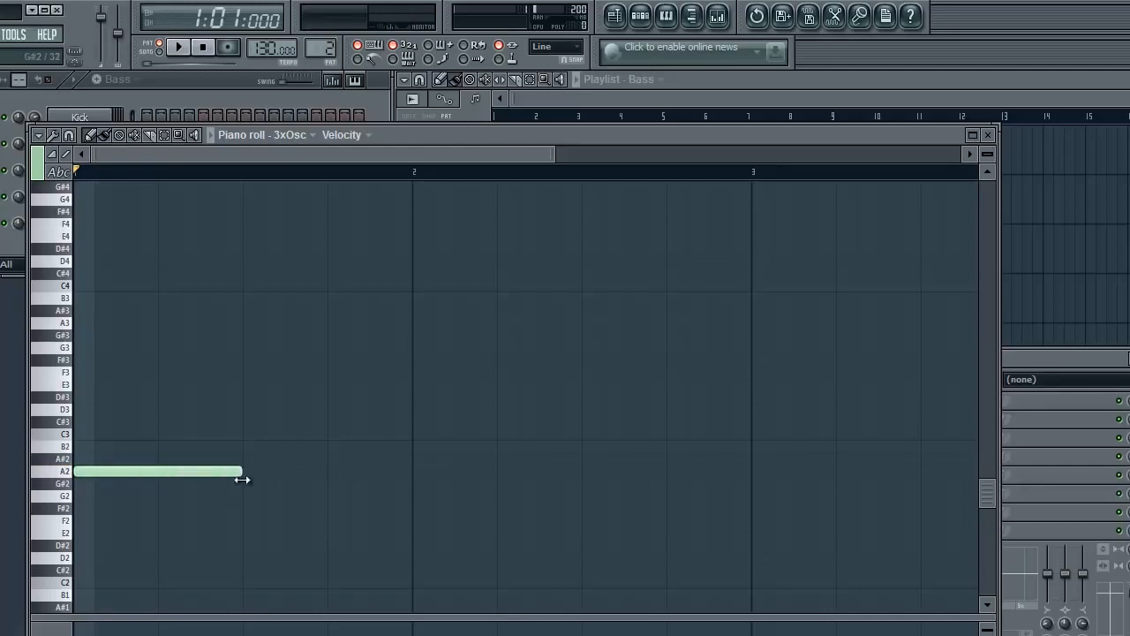
click(247, 409)
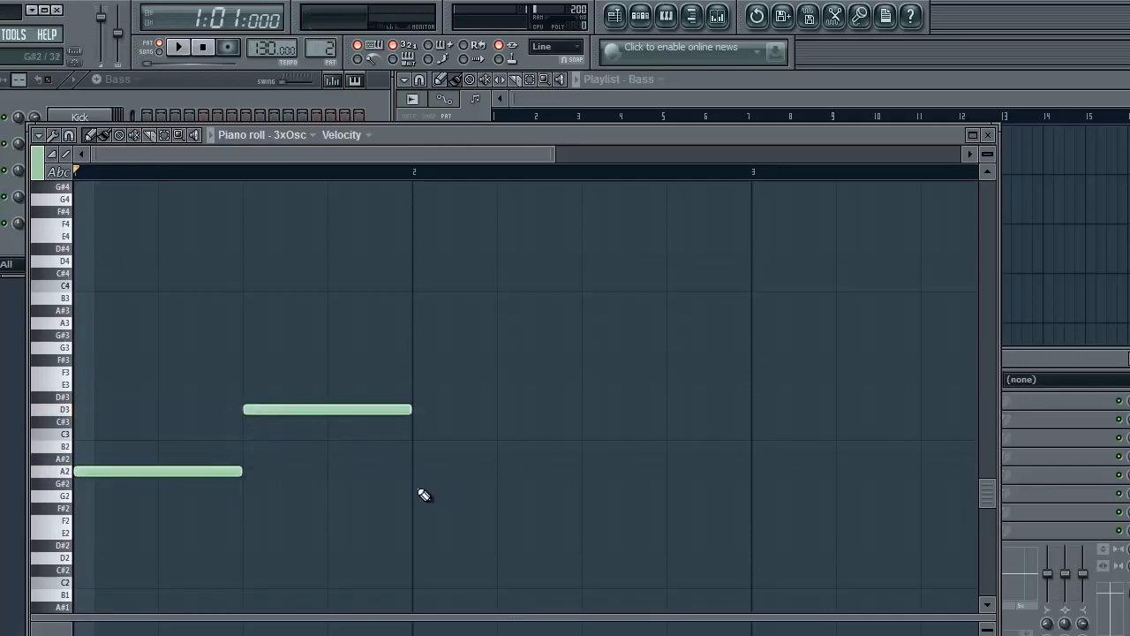
click(417, 495)
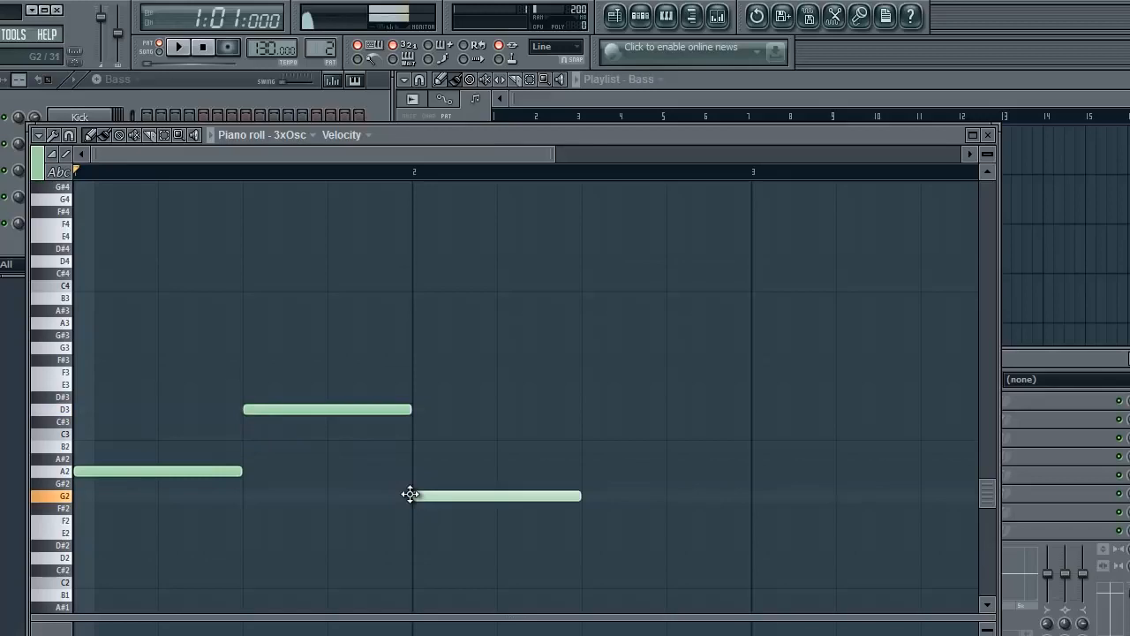
click(584, 433)
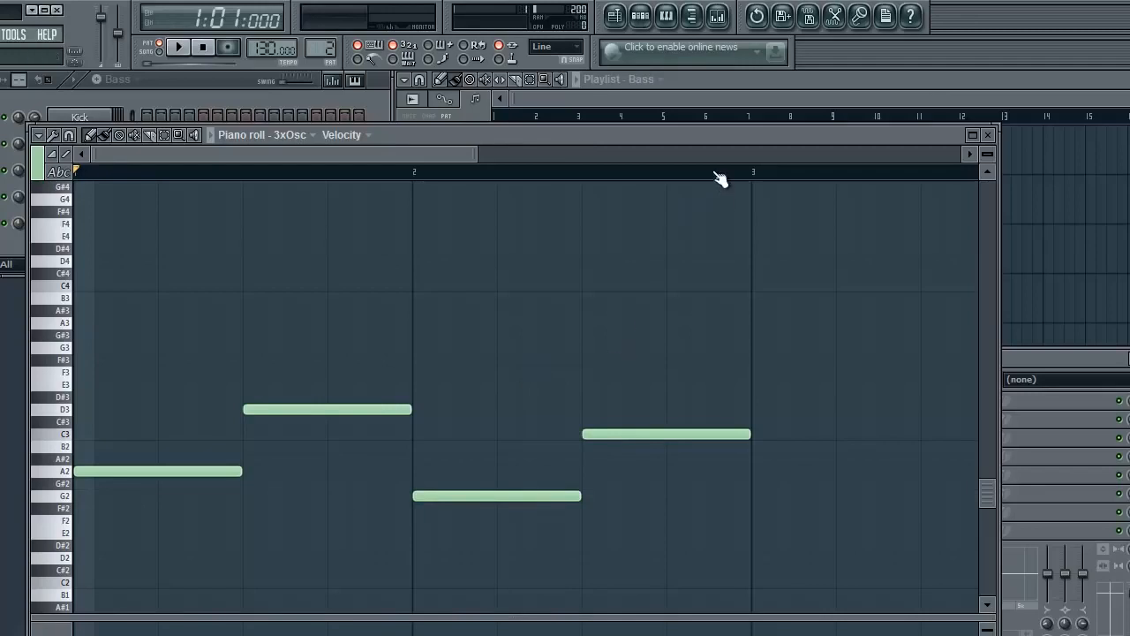
- Play the Bass pattern and stop it, then scrub across the notes with the Playback tool
click(181, 47)
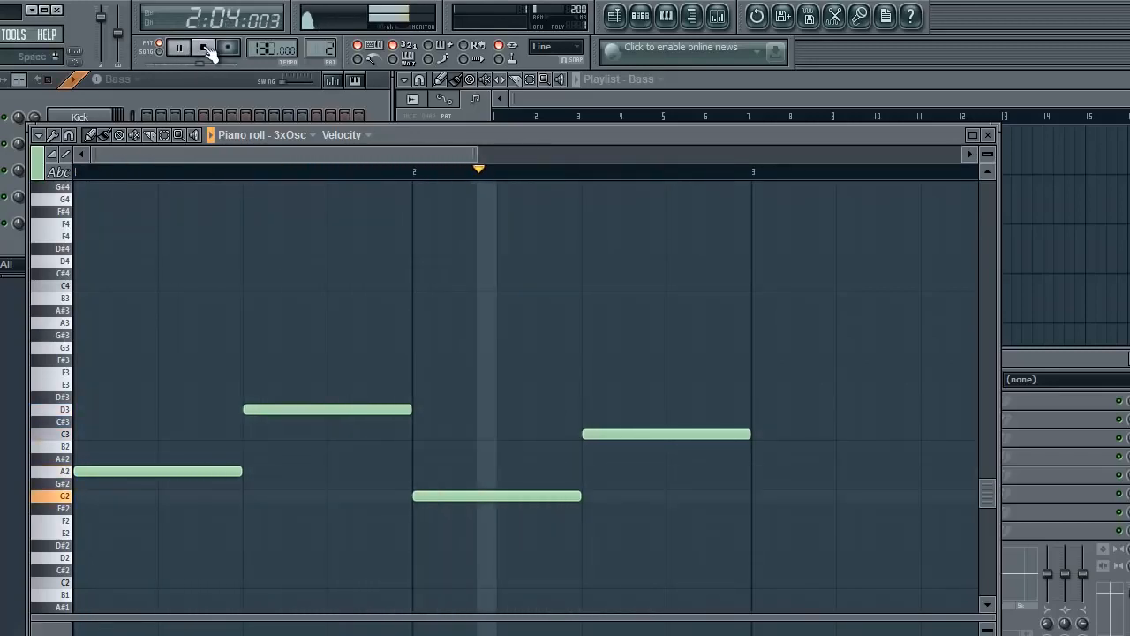
click(207, 48)
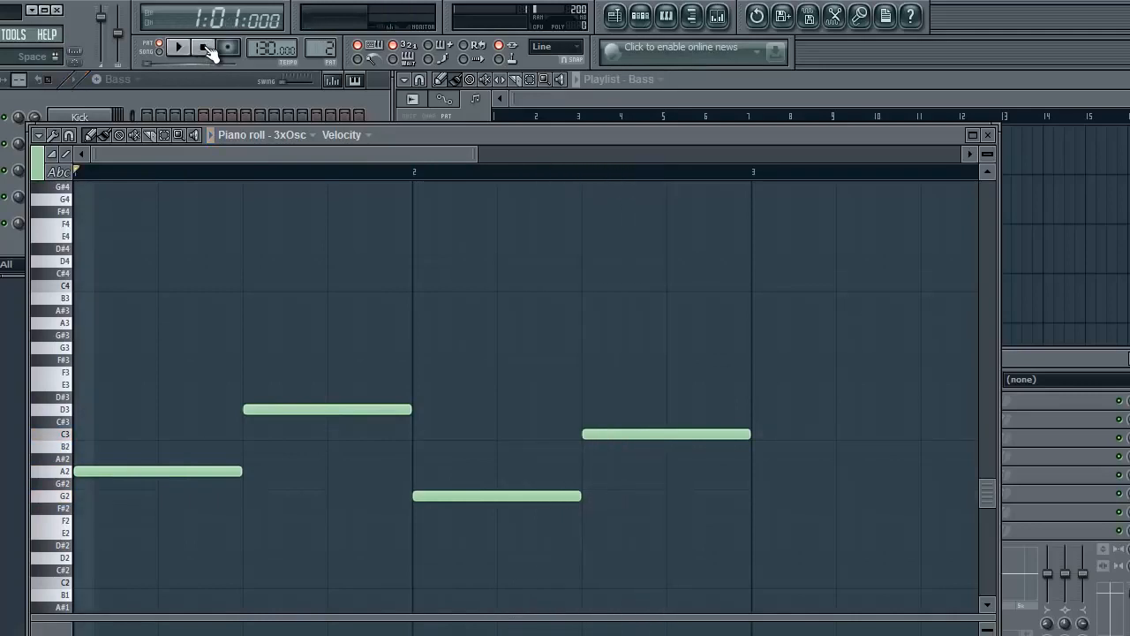
click(196, 134)
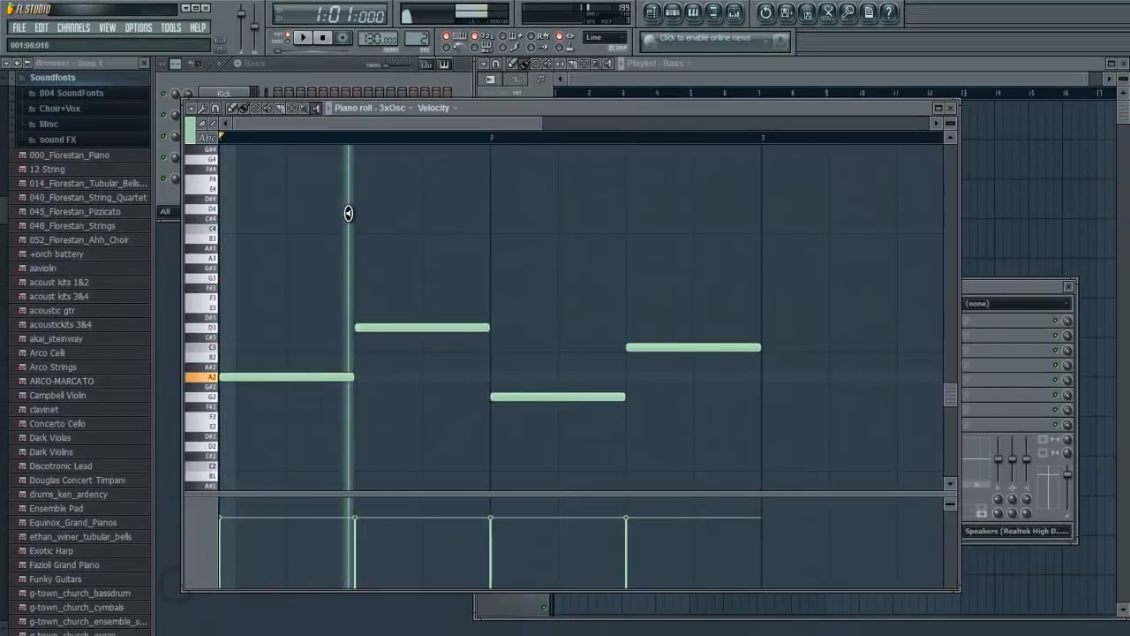
mouse_move(349, 213)
mouse_down()
mouse_move(480, 221)
mouse_move(653, 259)
mouse_move(600, 280)
mouse_move(423, 262)
mouse_move(412, 291)
mouse_move(605, 305)
mouse_up()
- With the Draw tool, shorten the A2 note and stretch it back to half a bar
click(234, 109)
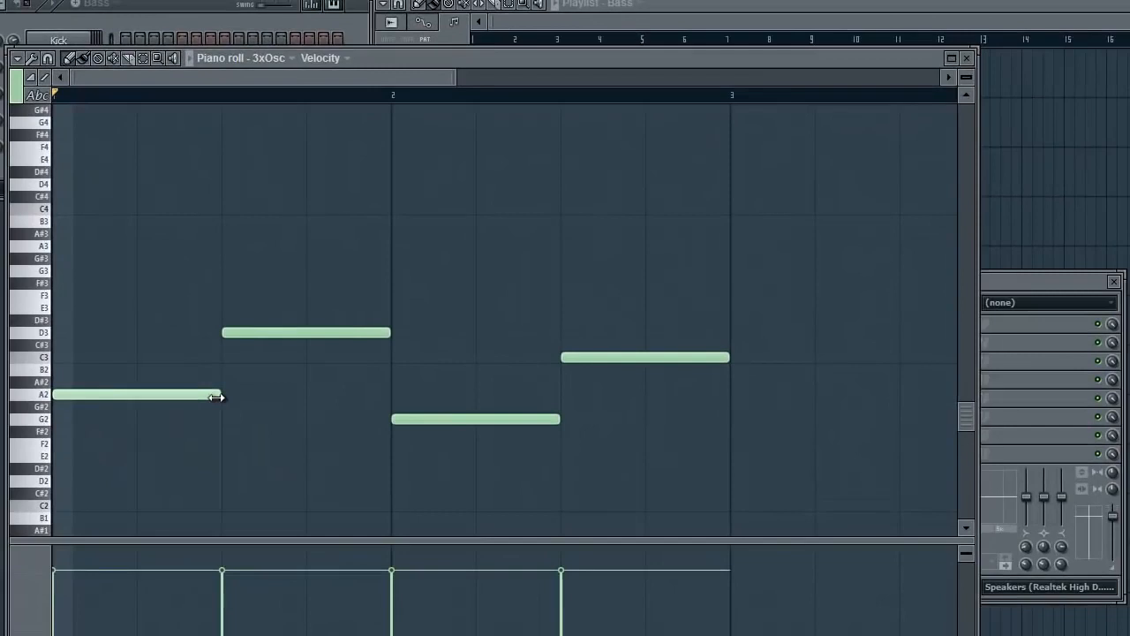
drag(352, 378, 277, 379)
drag(125, 397, 219, 402)
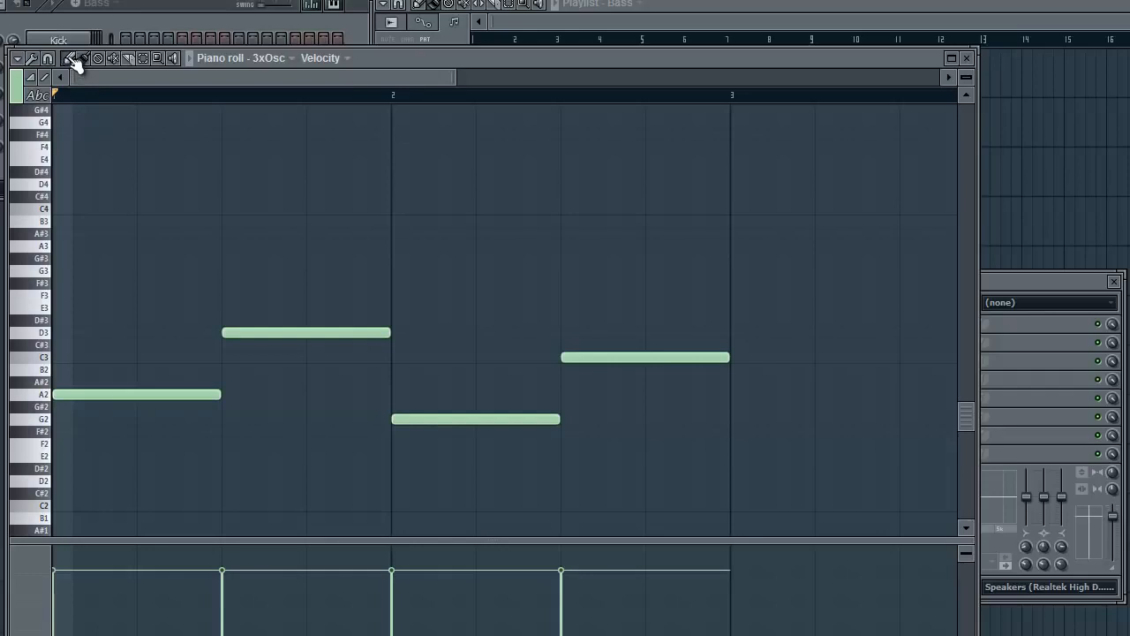
- Draw a run of practice notes above the bass line, rising from C4 through D4, E4 and F#4
click(62, 208)
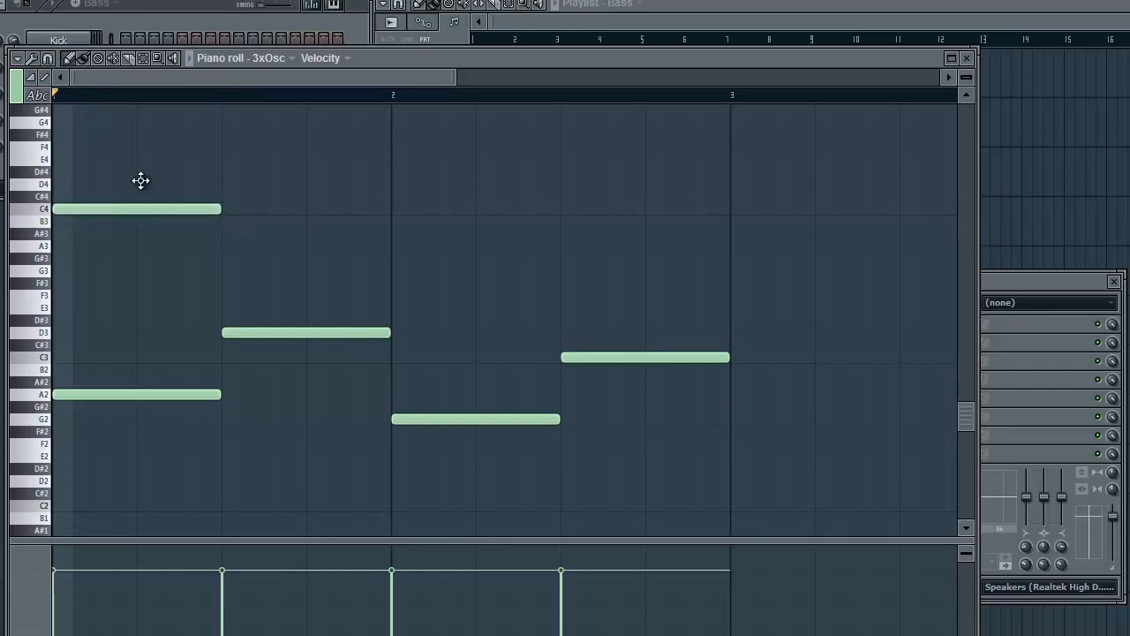
click(195, 186)
click(316, 159)
click(422, 134)
scroll(530, 221, up, 2)
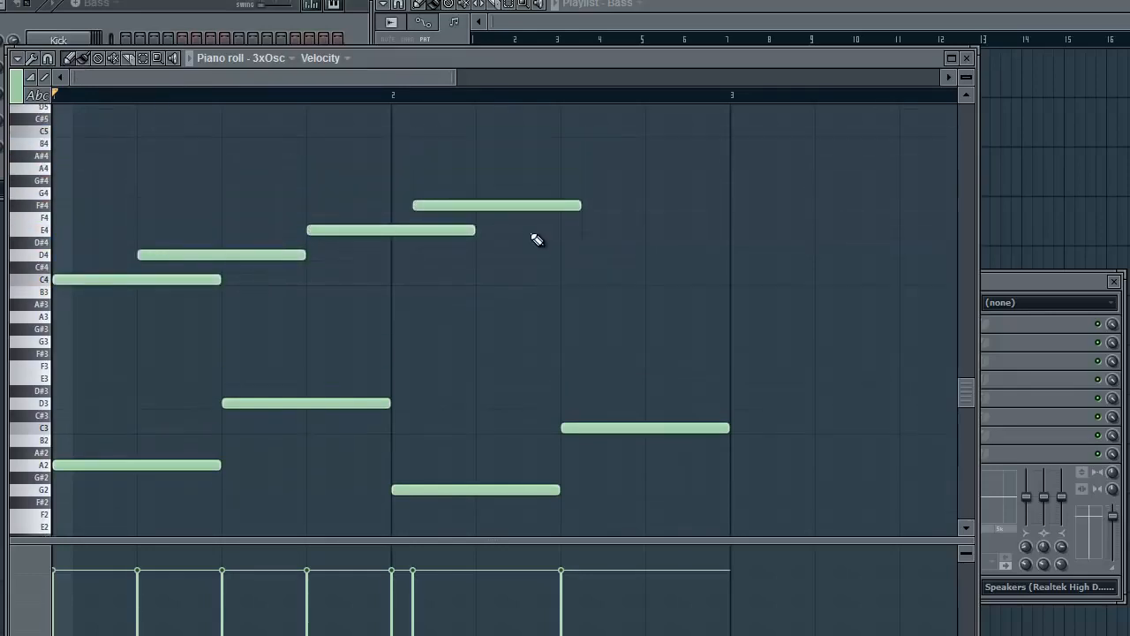
click(552, 172)
click(649, 233)
click(629, 295)
- Delete all the practice notes above the bass line, keeping only the four half-bar notes
right_click(707, 295)
right_click(689, 234)
right_click(654, 172)
right_click(547, 208)
right_click(424, 233)
right_click(301, 258)
right_click(152, 283)
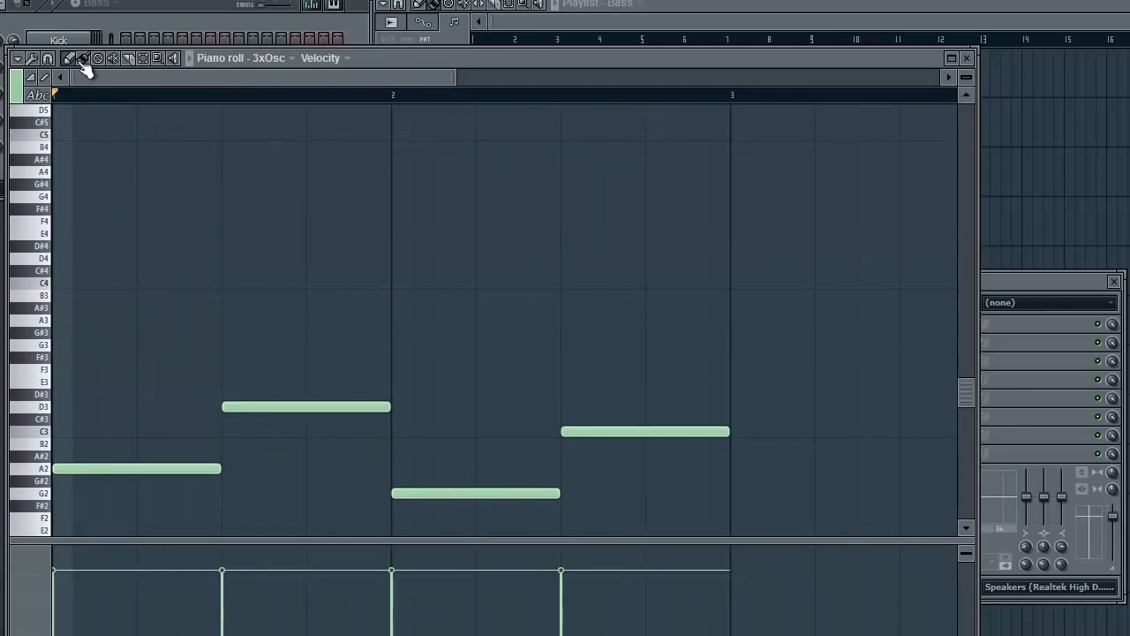
- Place a C4 note at the start of bar 1, shorten it and delete it
click(62, 283)
drag(219, 283, 131, 292)
click(76, 284)
right_click(56, 283)
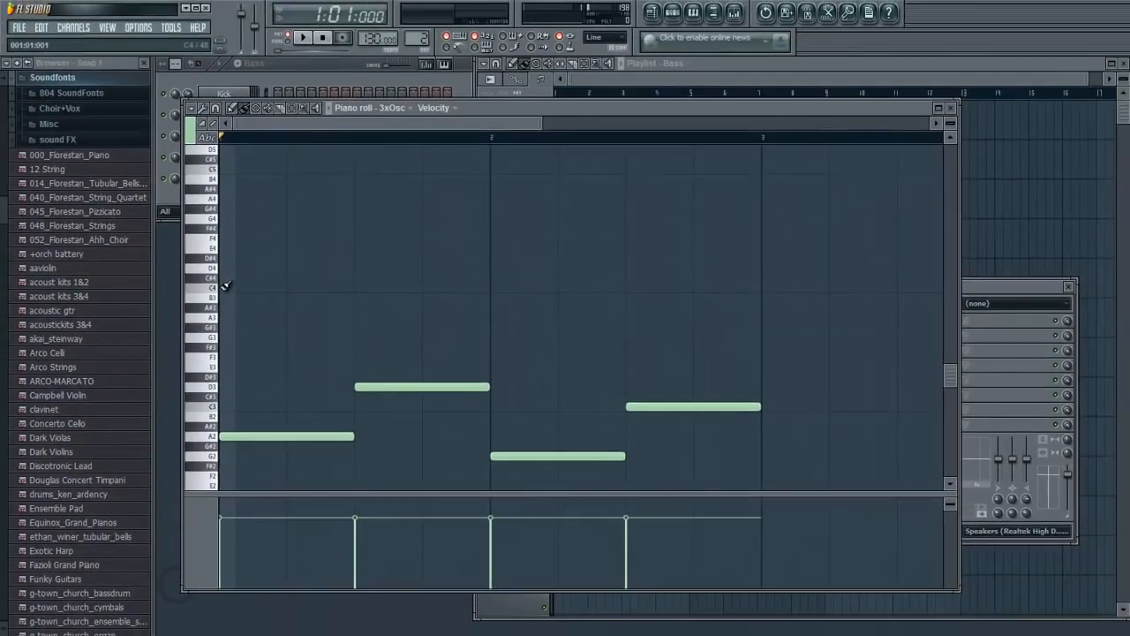
- Paint a continuous row of short C4 notes across bars 1 and 2, then erase the whole row
drag(54, 279, 82, 283)
mouse_move(243, 288)
mouse_down()
mouse_move(416, 290)
mouse_move(746, 332)
mouse_up()
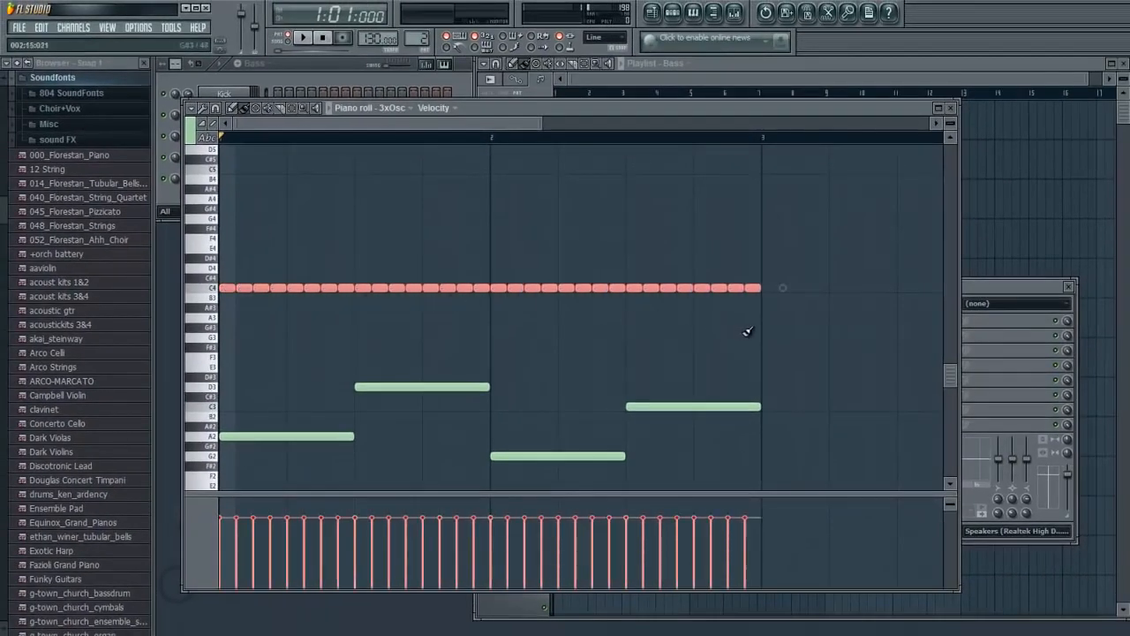
mouse_move(763, 292)
mouse_down()
mouse_move(350, 291)
mouse_move(444, 306)
mouse_move(337, 308)
mouse_move(246, 293)
mouse_up()
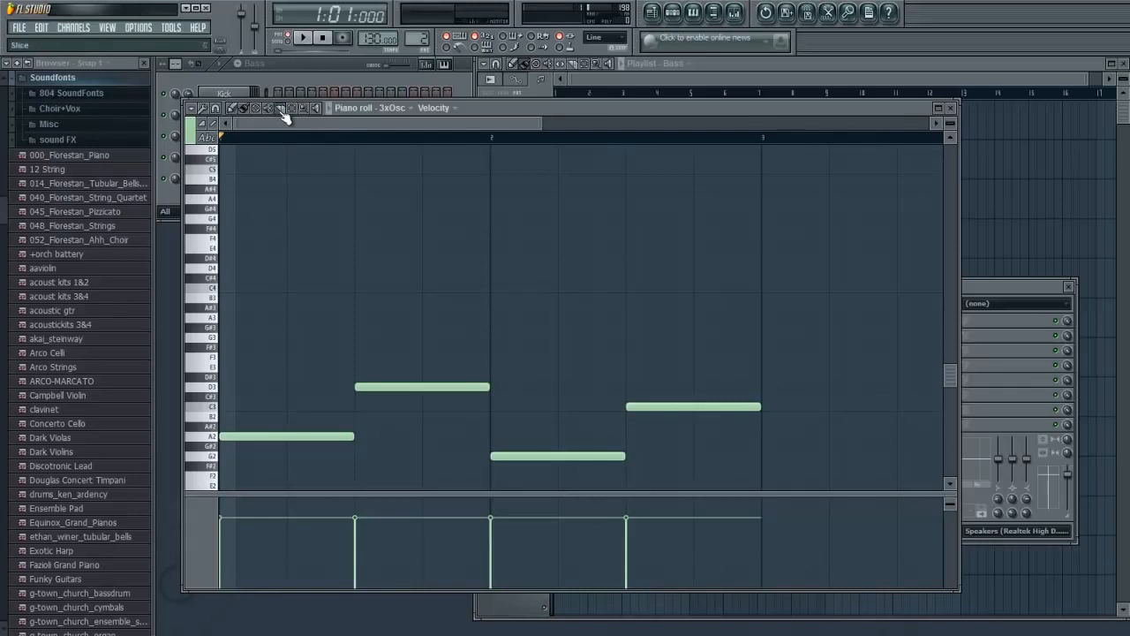
- Start playback and slice each of the four half-bar bass notes into two equal quarter-bar notes
scroll(319, 309, down, 1)
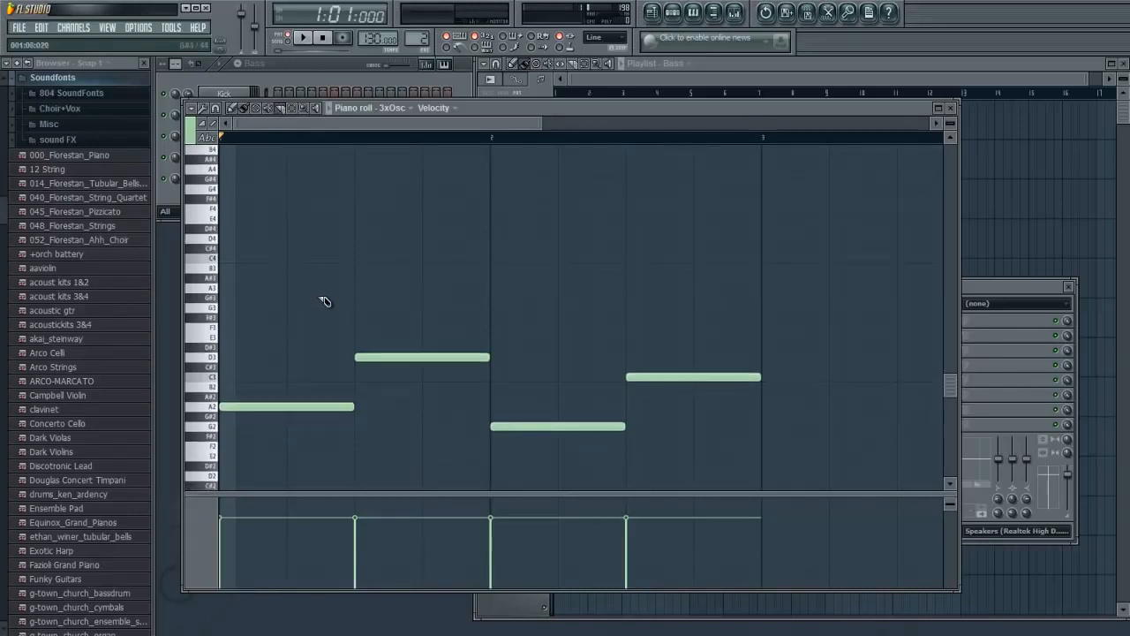
click(305, 43)
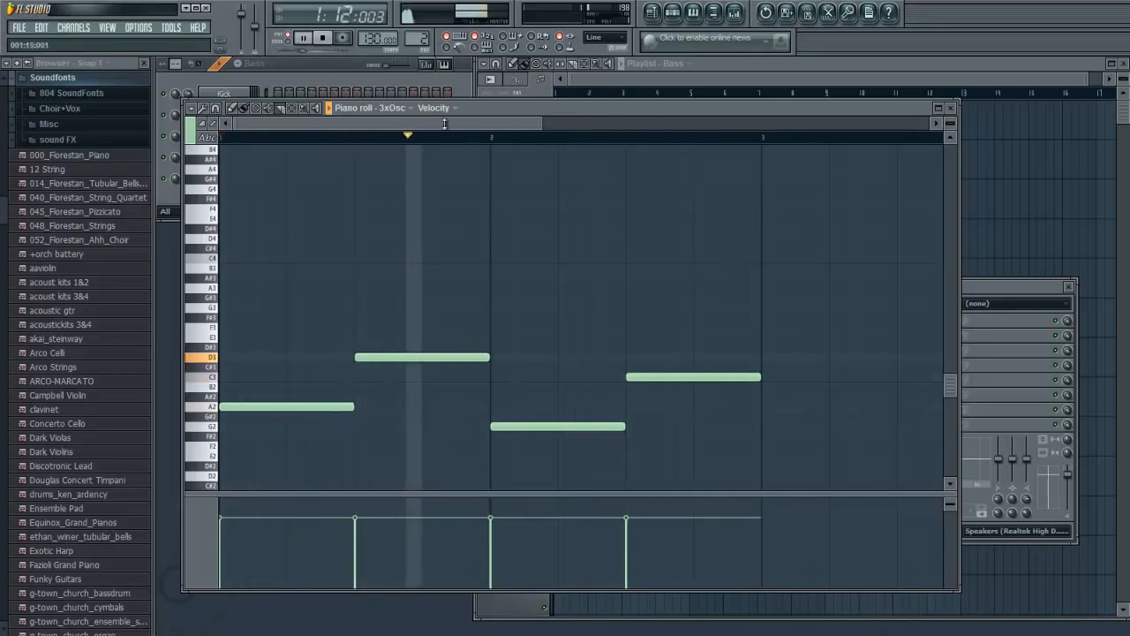
drag(290, 419, 291, 389)
drag(424, 374, 433, 340)
drag(560, 462, 557, 406)
drag(693, 399, 694, 361)
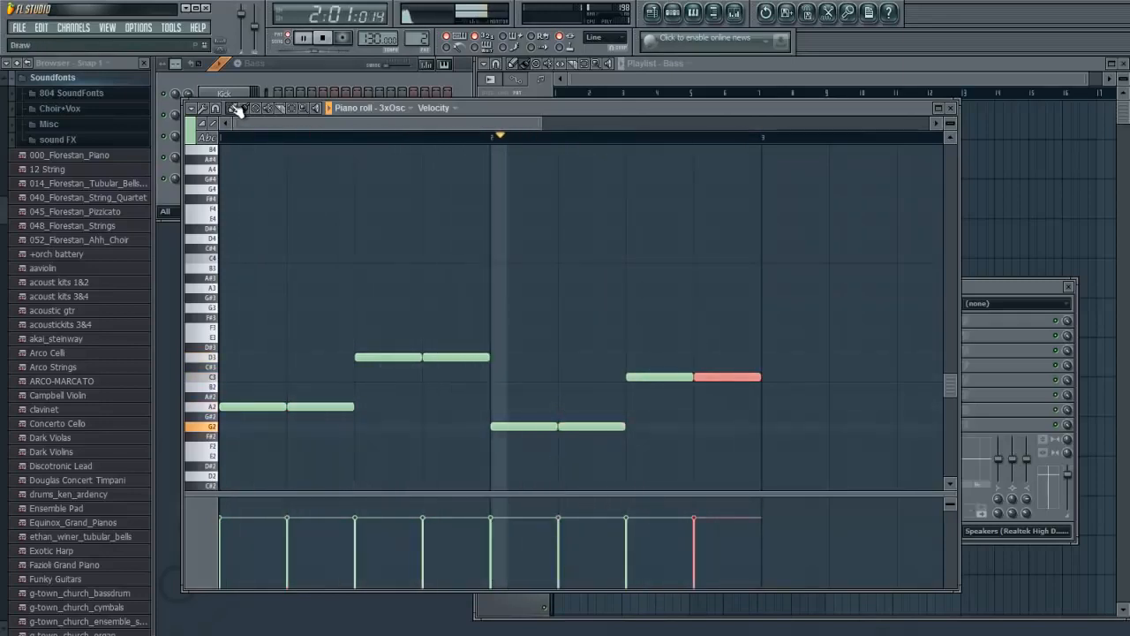
- With the Draw tool, move the second note to C3, the fourth to F3 and the sixth to B2
drag(316, 406, 321, 334)
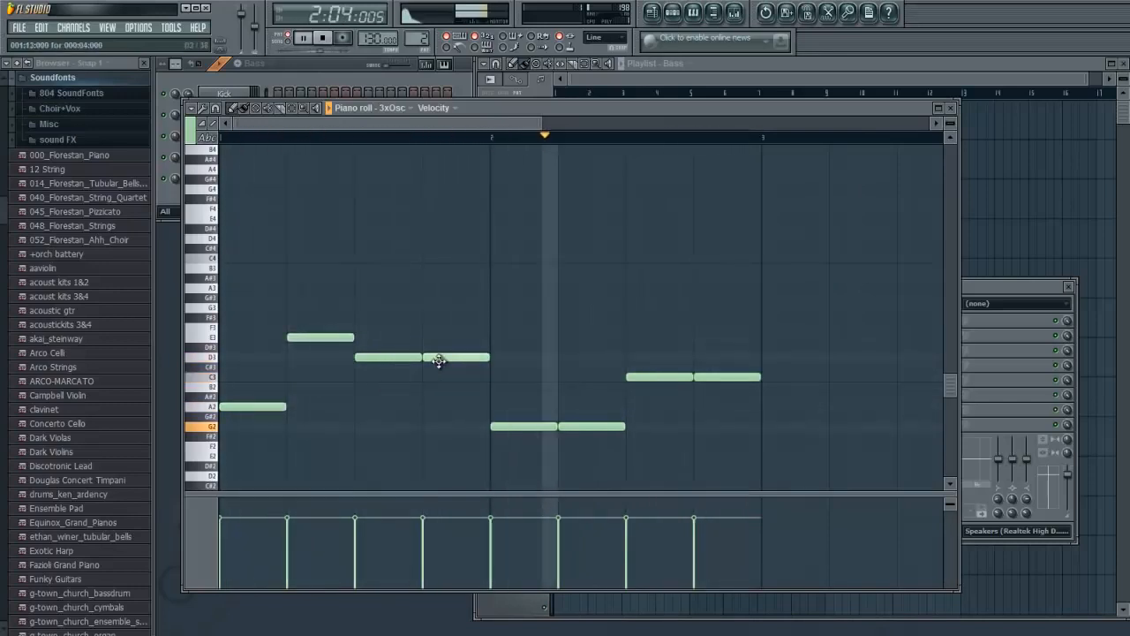
mouse_move(438, 360)
mouse_down()
mouse_move(442, 304)
mouse_move(441, 359)
mouse_up()
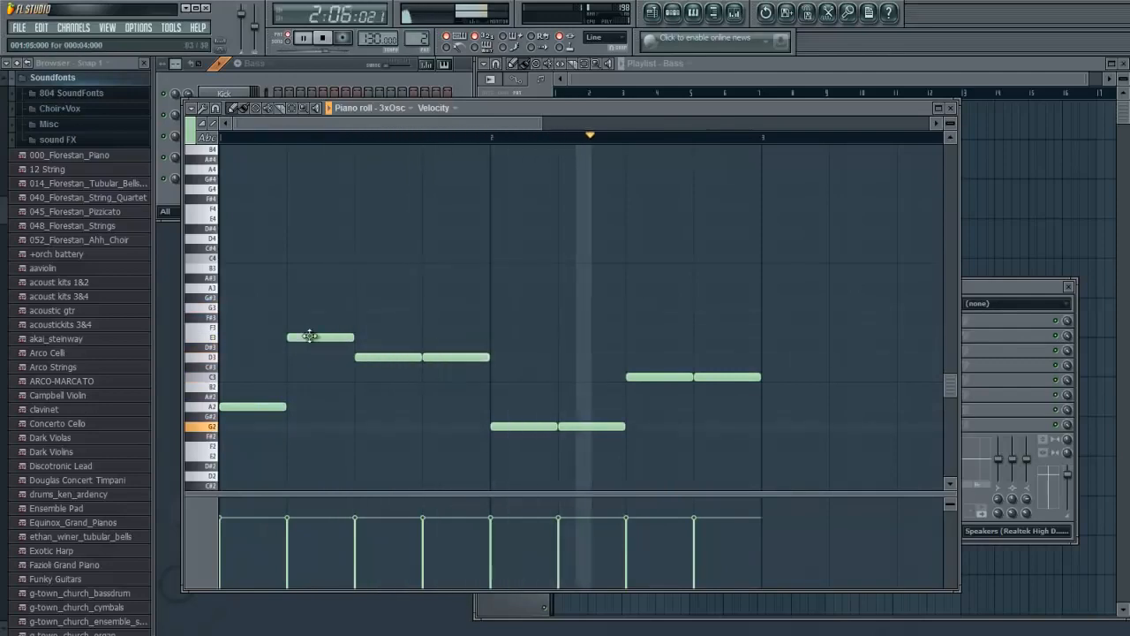
drag(301, 340, 295, 378)
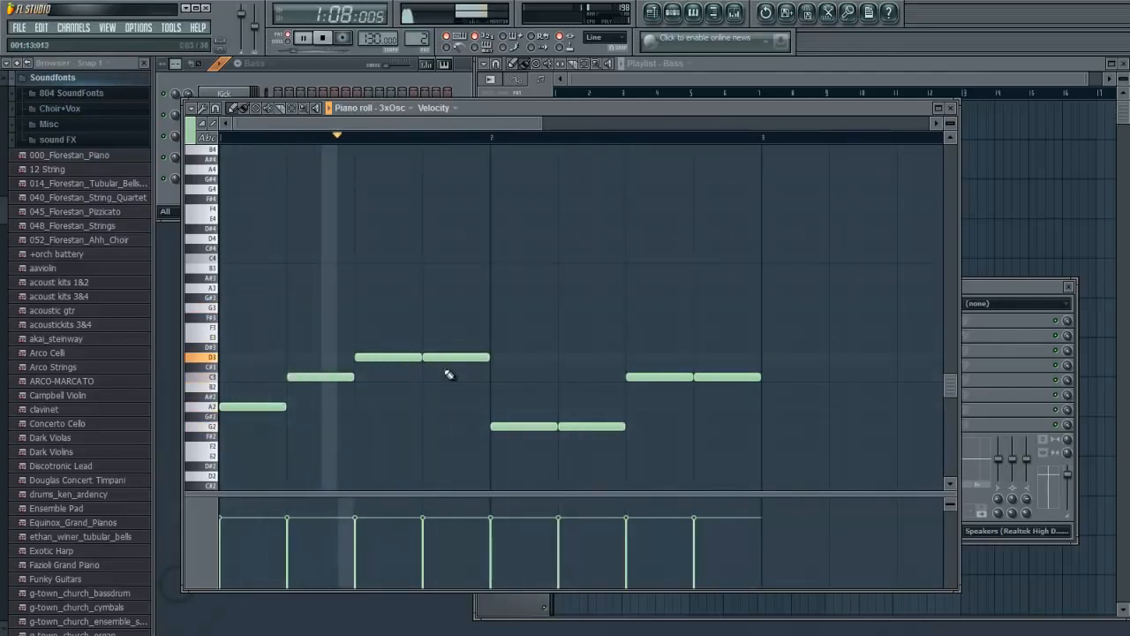
drag(462, 356, 466, 326)
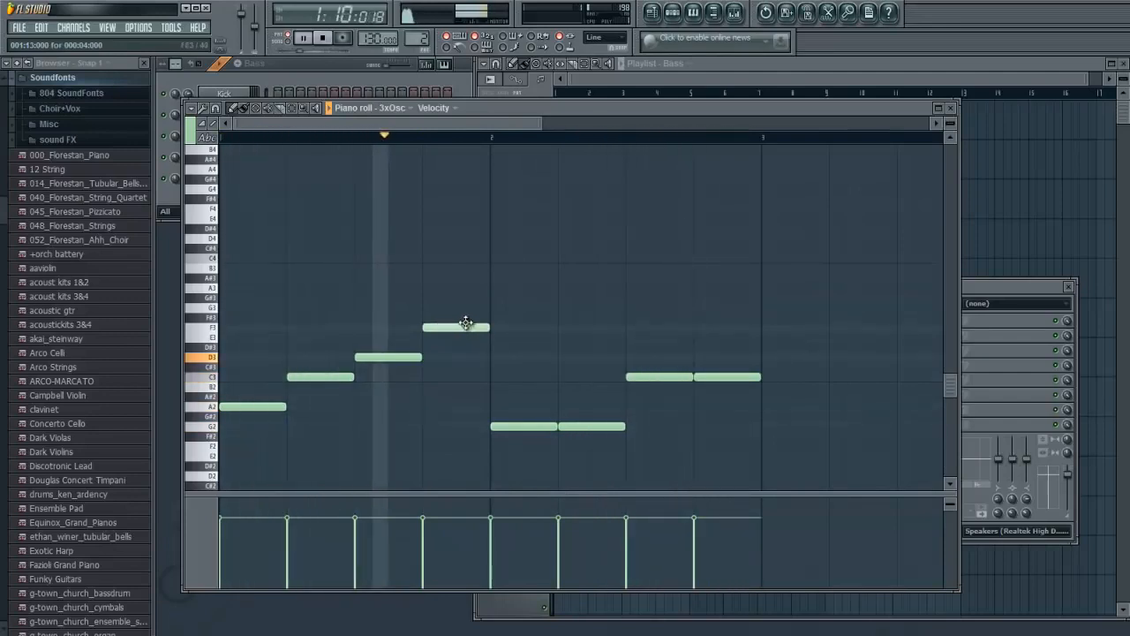
drag(583, 424, 574, 385)
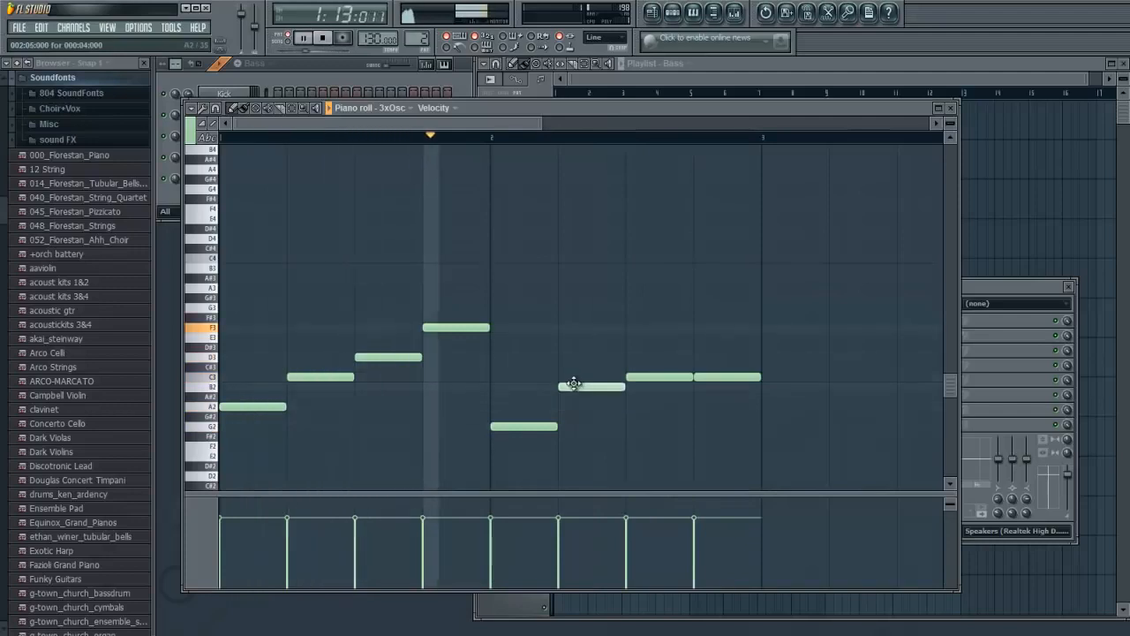
- Raise the last note of bar 2 to E3 and stop playback
mouse_move(719, 378)
mouse_down()
mouse_move(720, 346)
mouse_move(711, 358)
mouse_move(722, 358)
mouse_up()
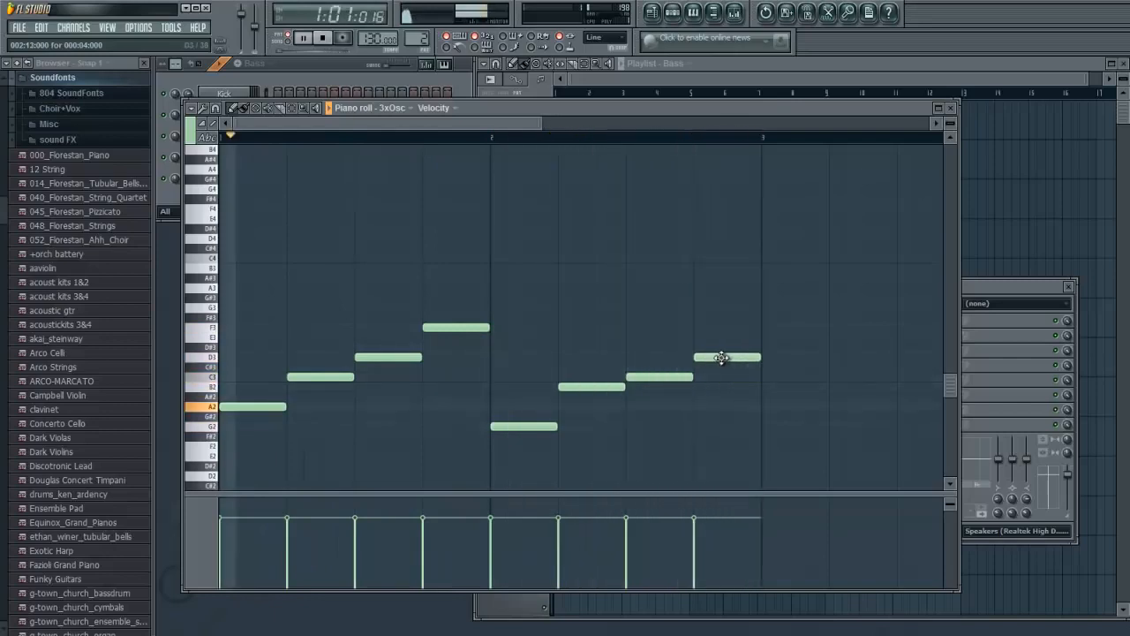
click(717, 338)
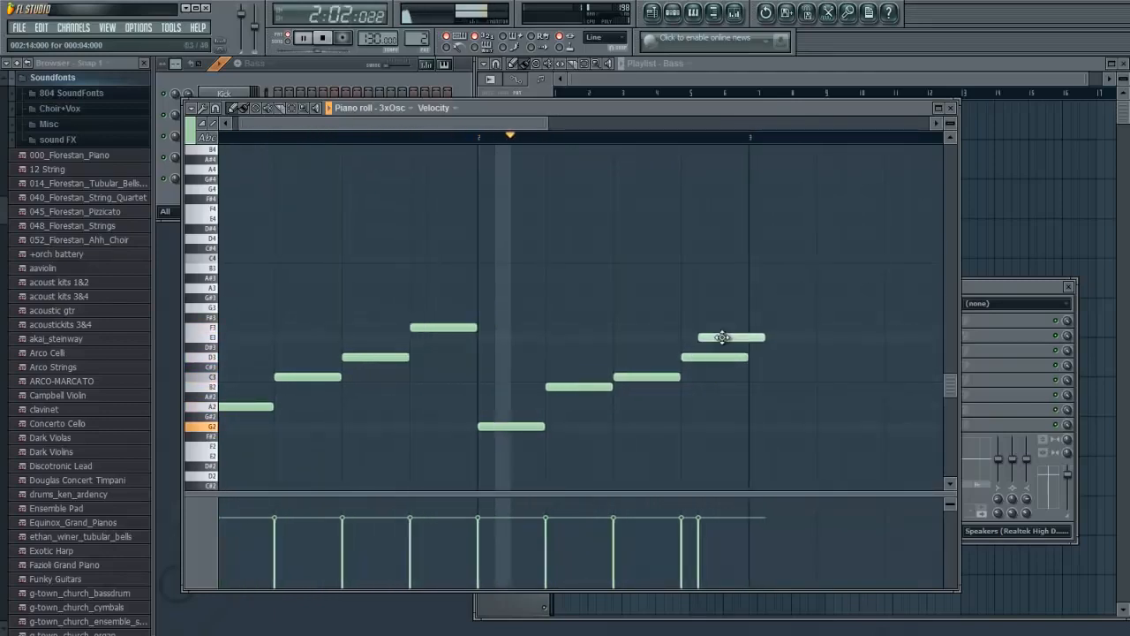
right_click(703, 340)
drag(707, 356, 707, 336)
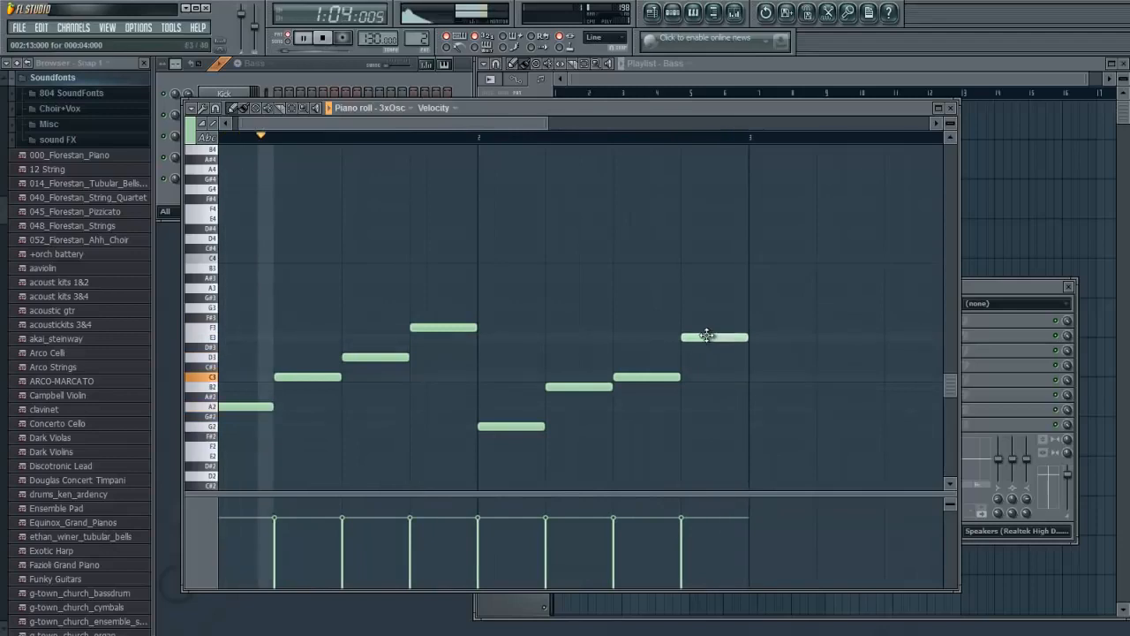
drag(395, 120, 389, 120)
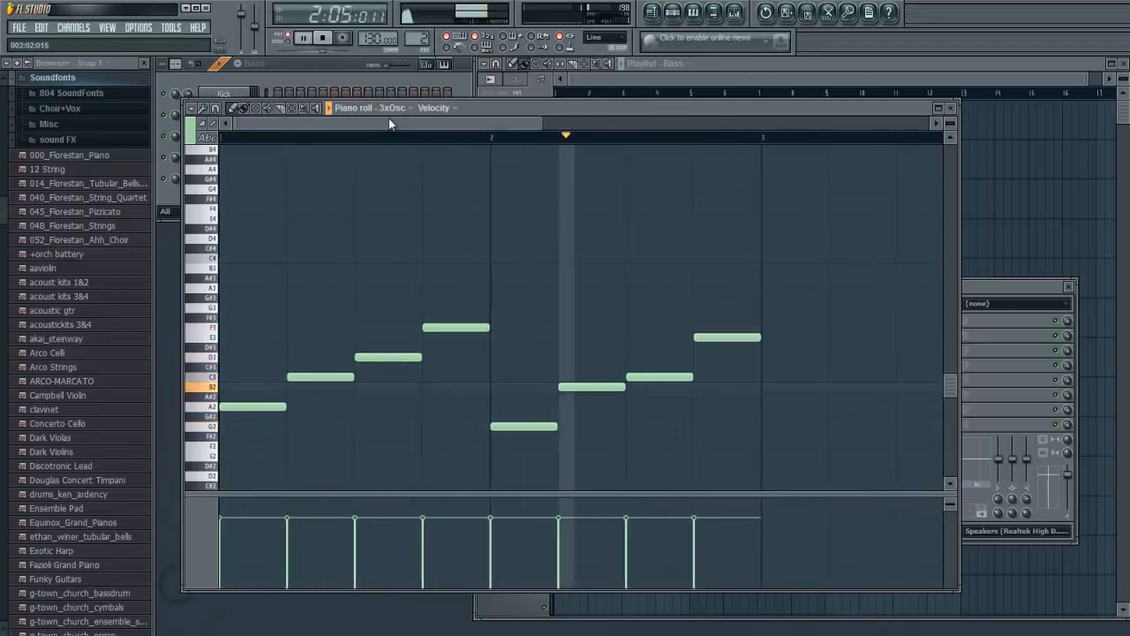
click(323, 40)
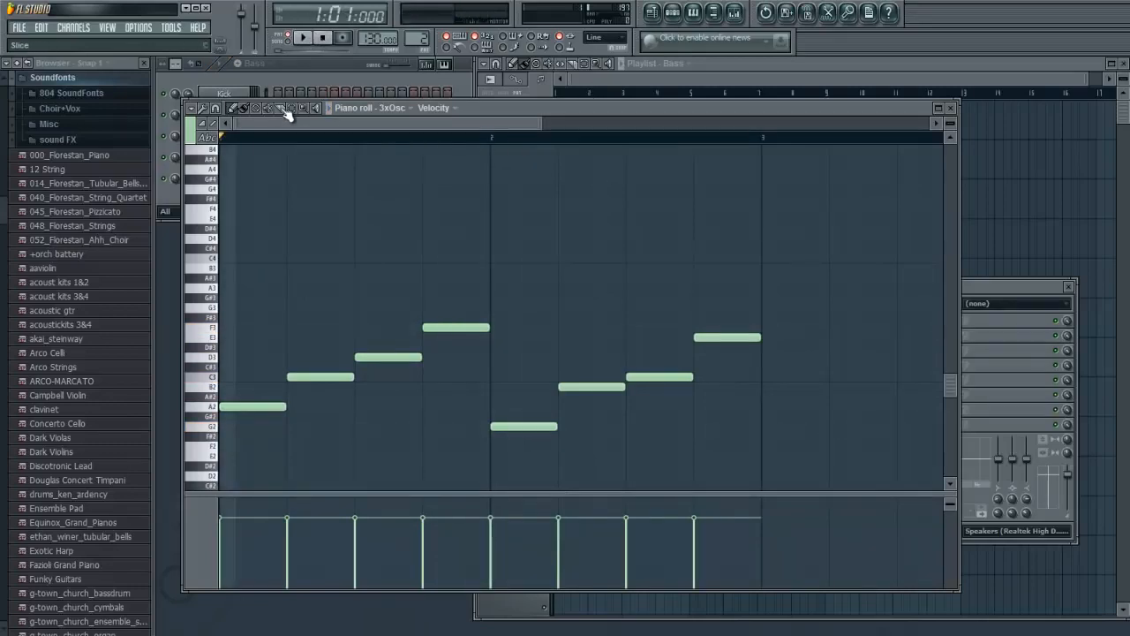
- Zoom in closely on the bar 2 notes with the Zoom tool, then zoom back out to all notes
click(313, 109)
click(365, 261)
drag(276, 263, 908, 347)
drag(445, 245, 786, 340)
drag(766, 327, 767, 328)
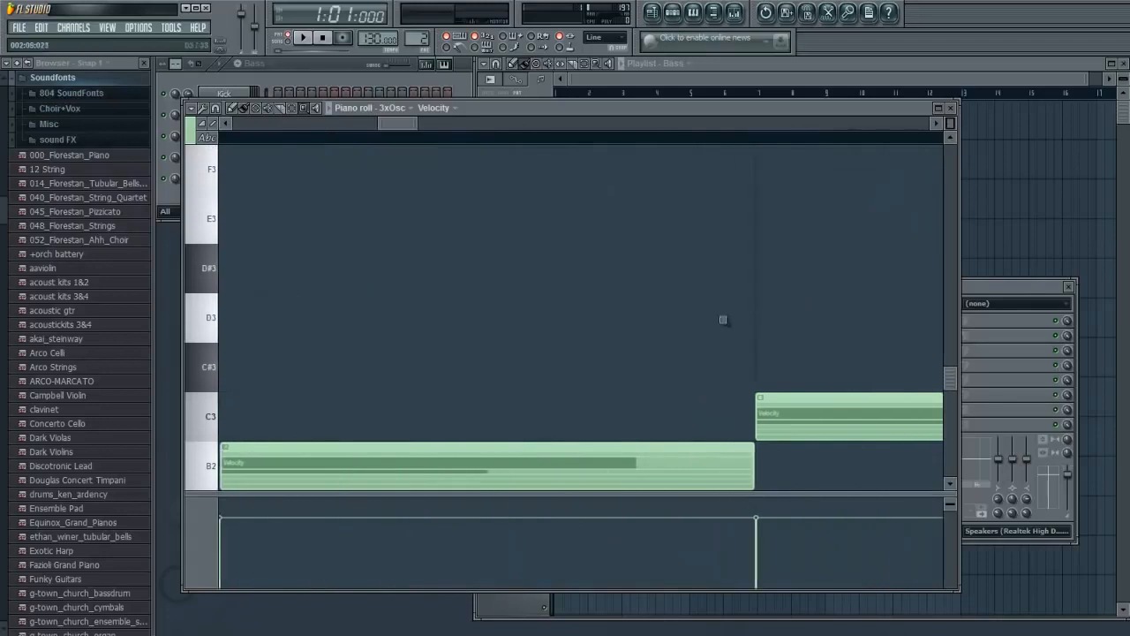
ctrl+right_click(521, 285)
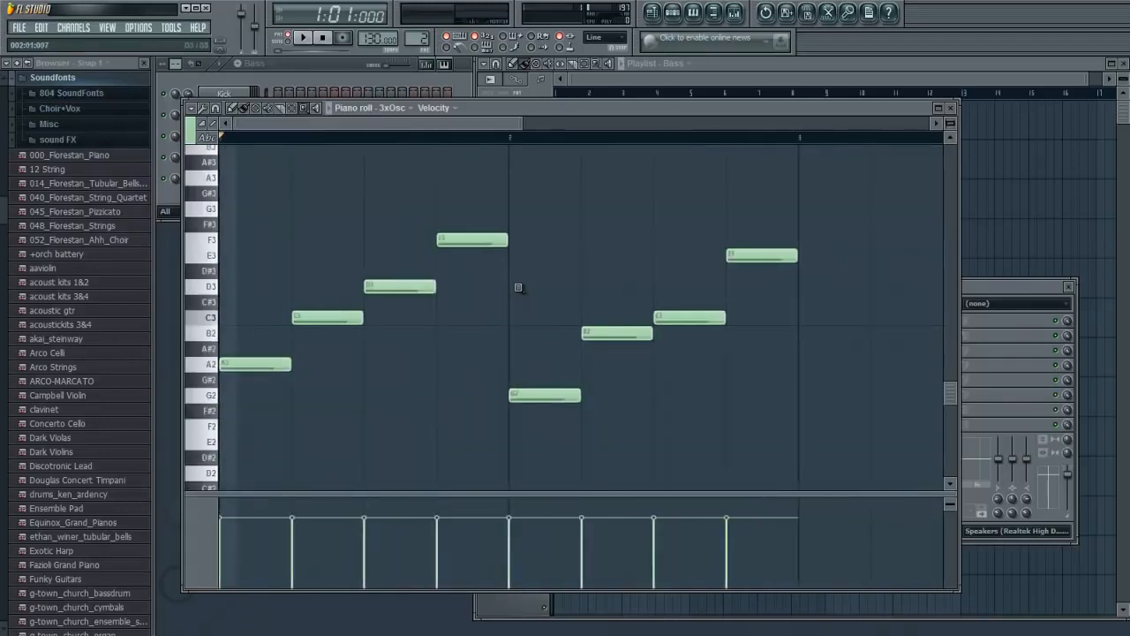
- Return to the Draw tool, try different piano roll zoom levels, fit the view to the notes and close the piano roll
click(236, 107)
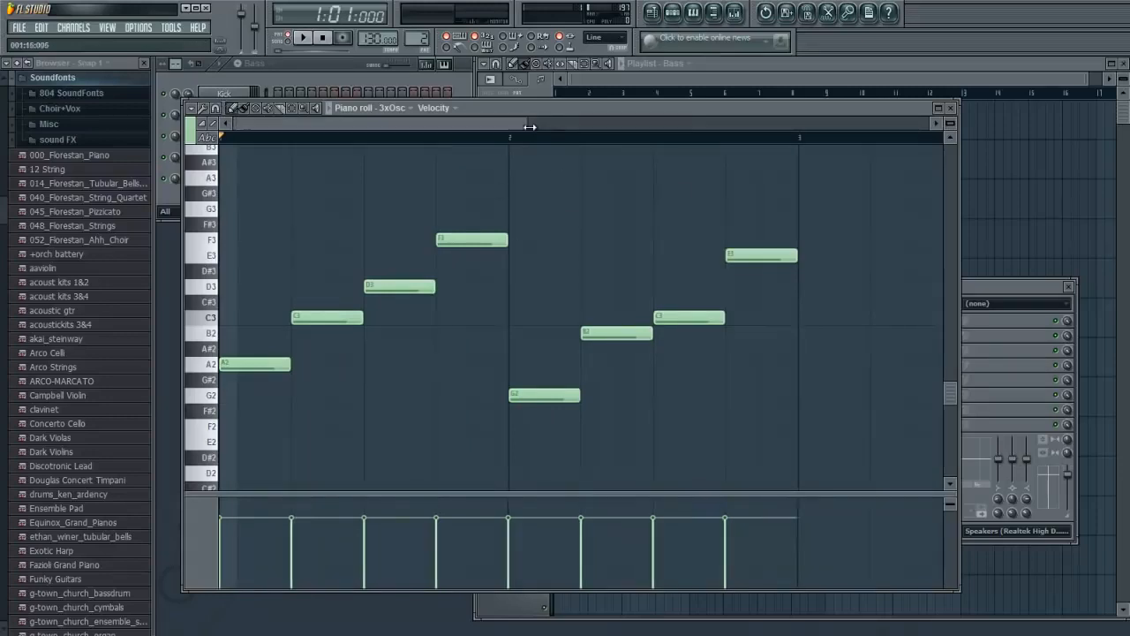
scroll(538, 134, down, 3)
scroll(669, 155, down, 3)
scroll(669, 154, up, 5)
scroll(668, 155, up, 3)
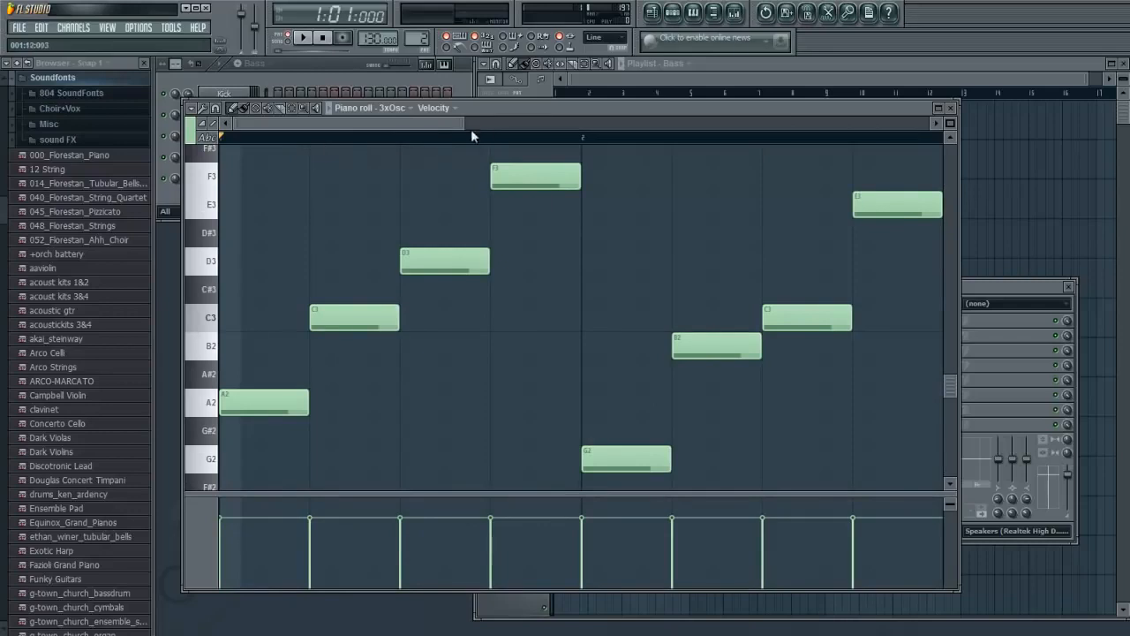
drag(466, 124, 833, 159)
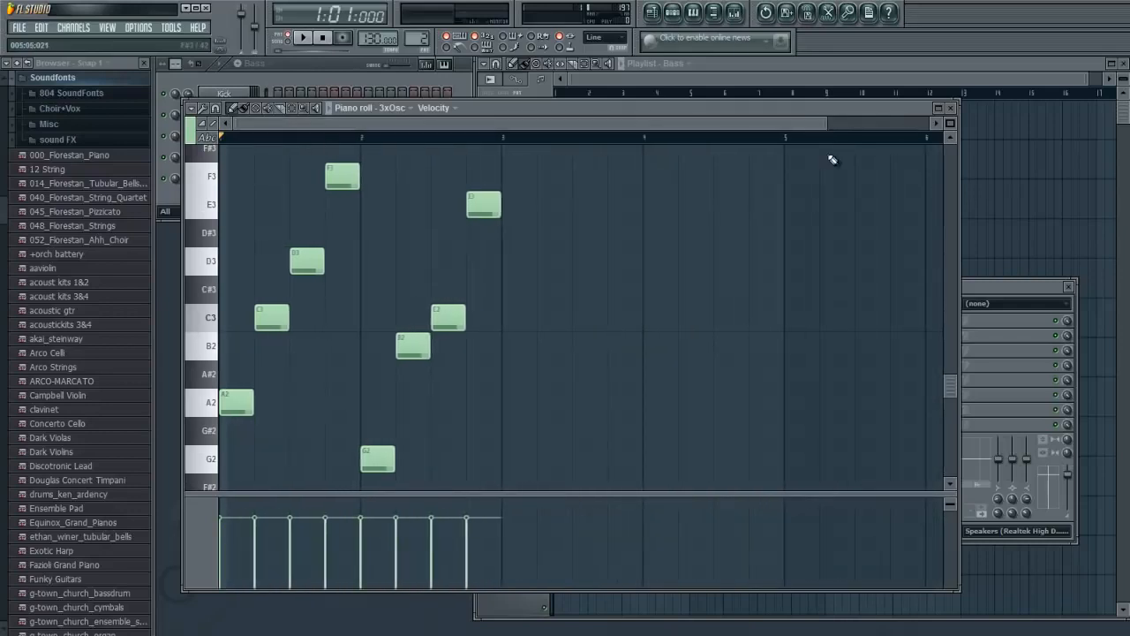
scroll(833, 159, up, 3)
scroll(668, 242, up, 1)
ctrl+right_click(706, 217)
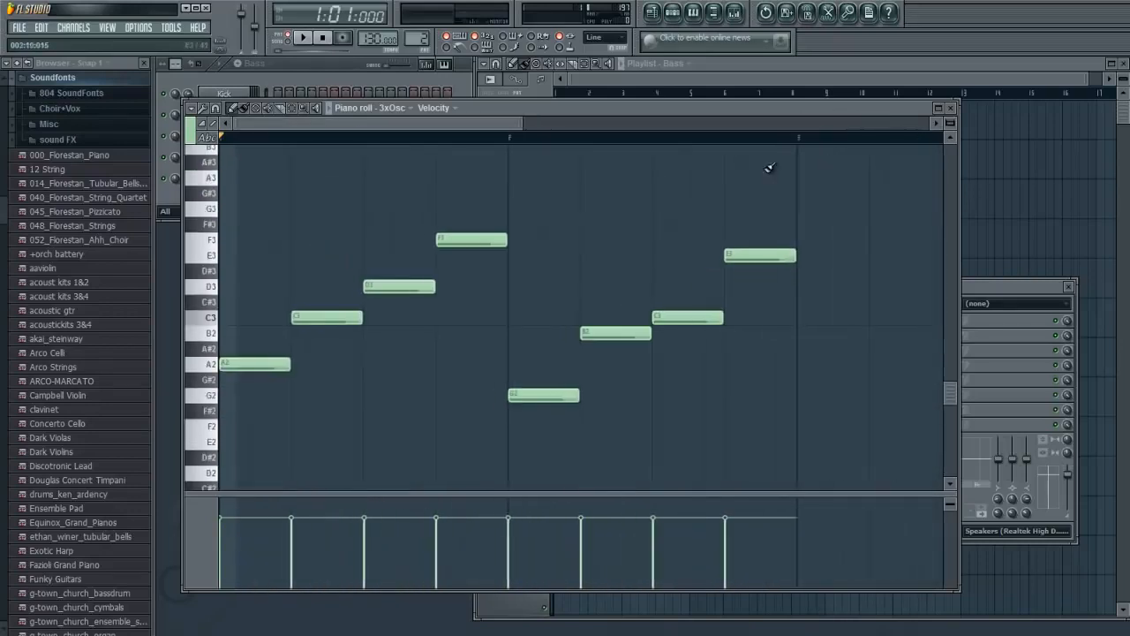
click(950, 107)
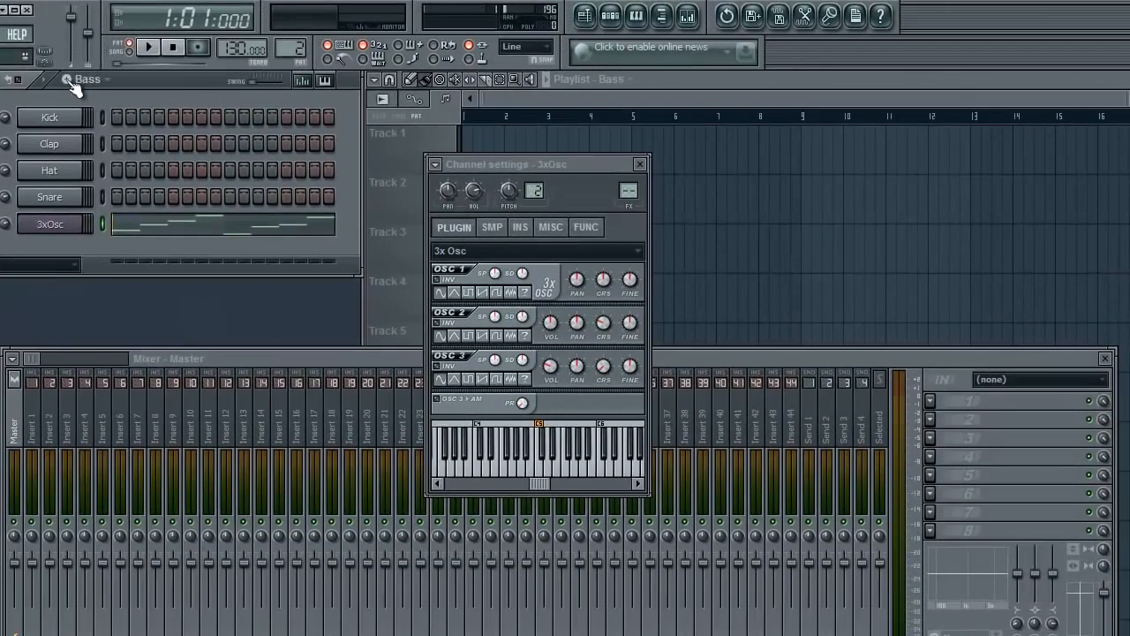
- Add a new pattern named Melody and move on to the next empty pattern
click(67, 80)
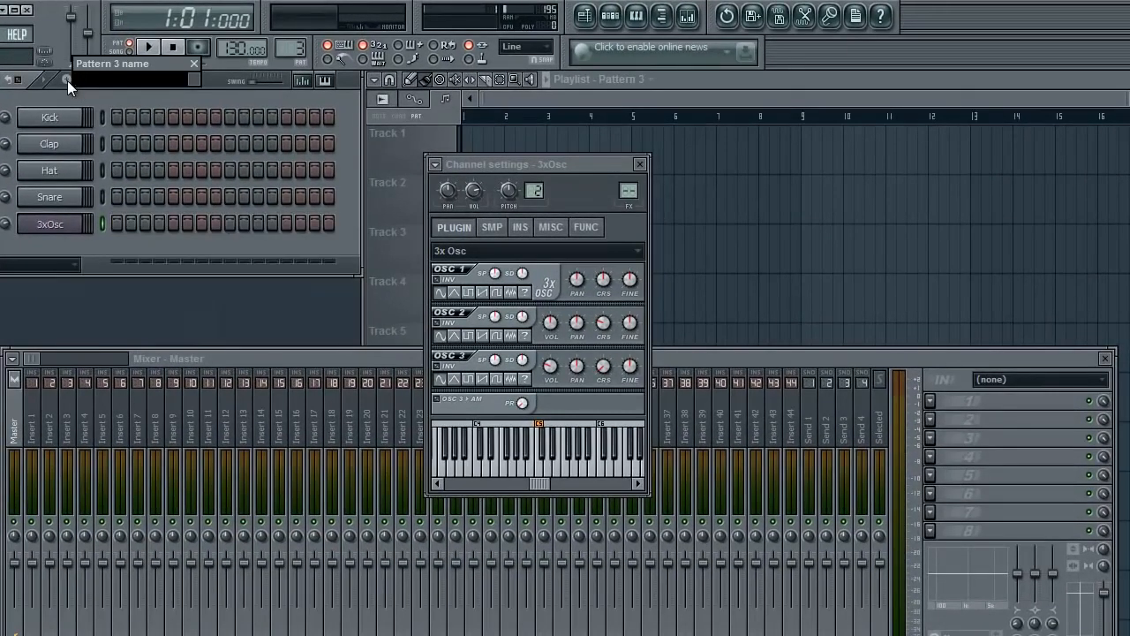
text(Melody)
key(Return)
scroll(76, 88, down, 1)
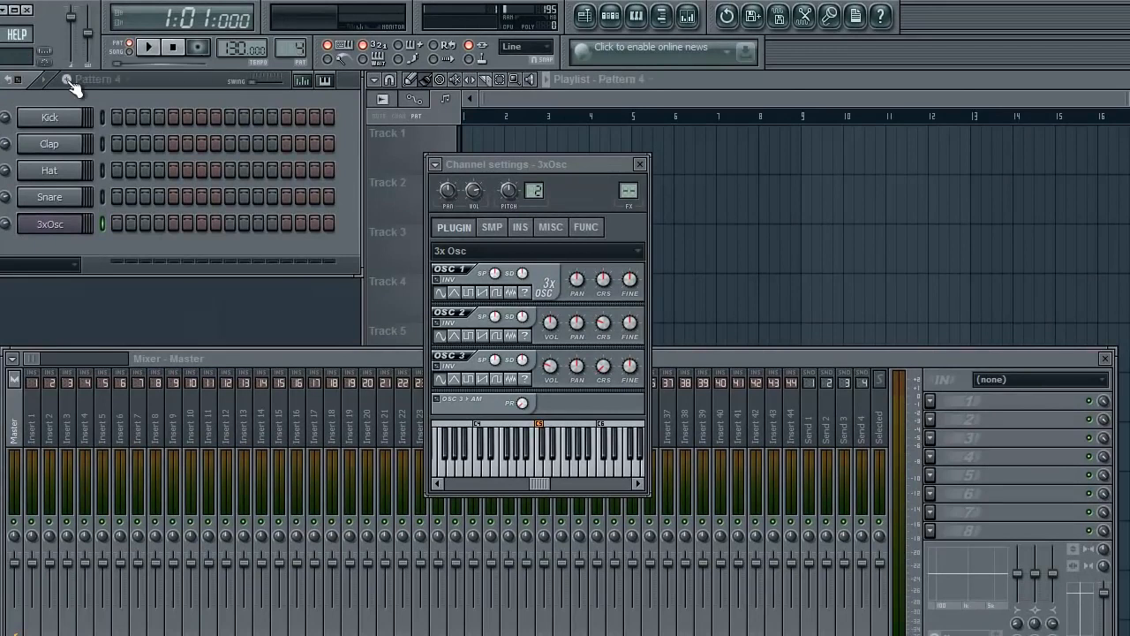
- Clone the 3xOsc channel and rename the copy Melody
right_click(55, 225)
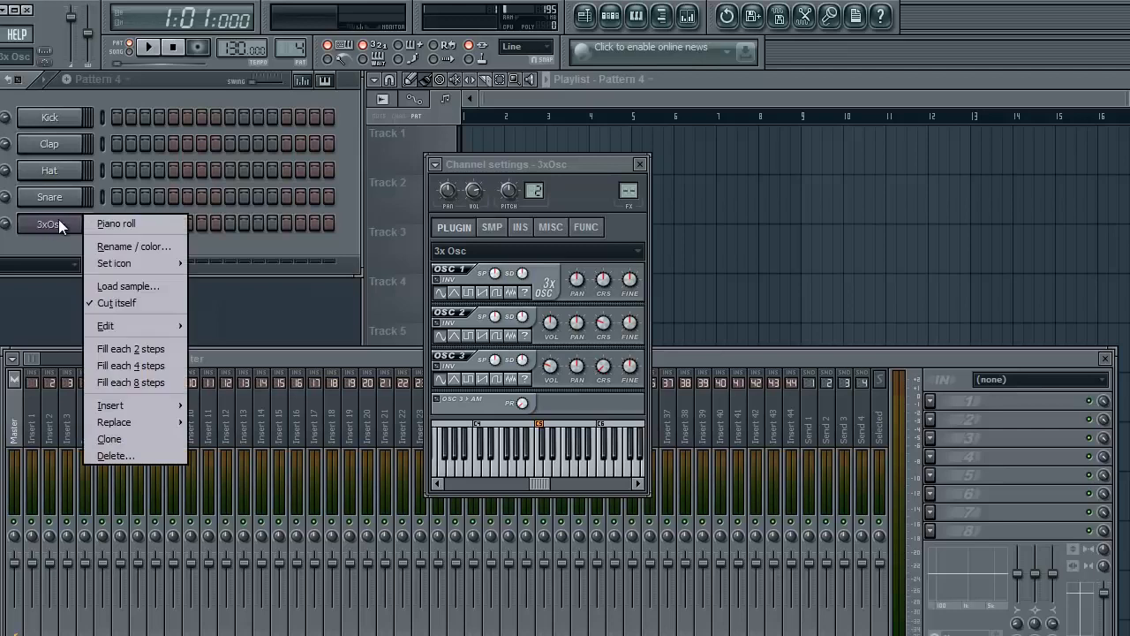
click(160, 440)
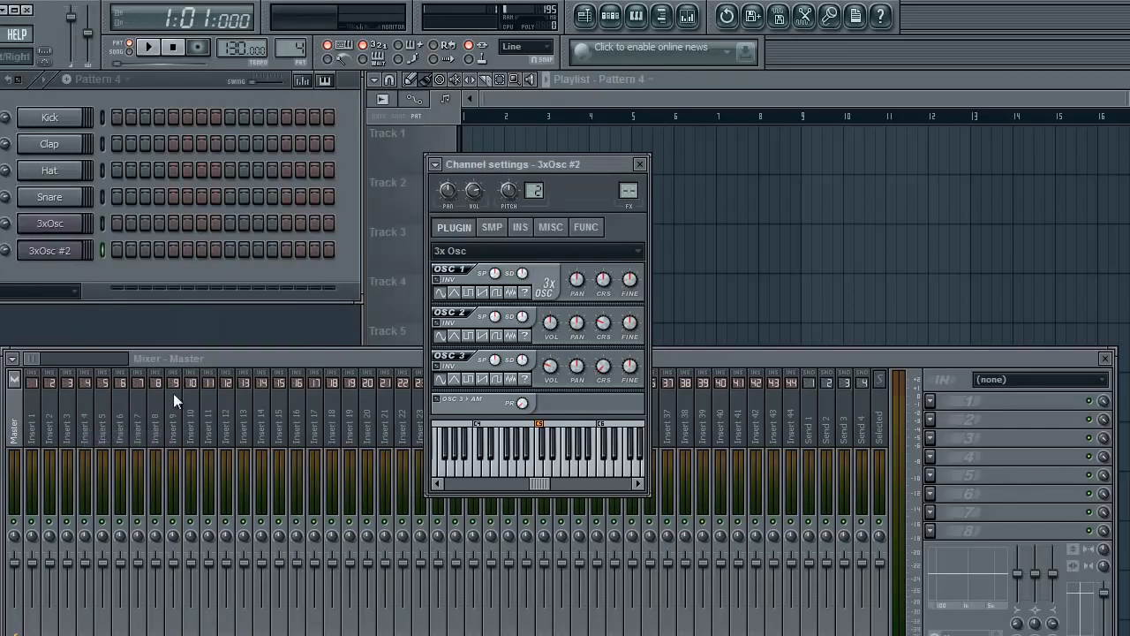
right_click(66, 260)
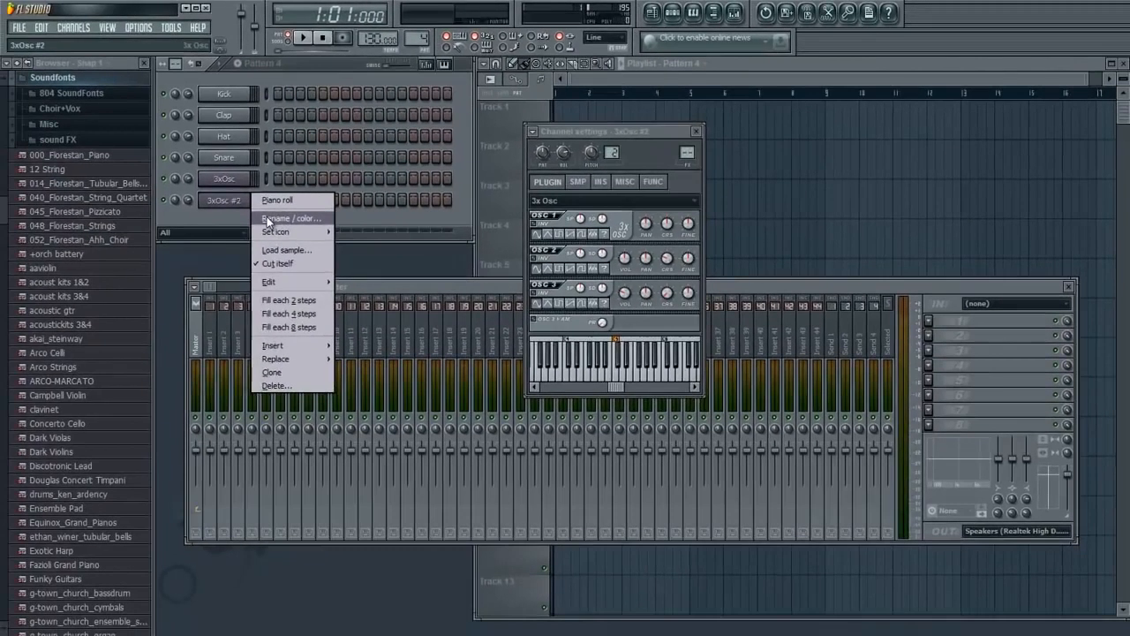
click(104, 272)
text(Melody)
key(Return)
- Rename the original 3xOsc channel Bass and colour it violet-blue
right_click(249, 184)
click(277, 194)
text(Bass)
key(Return)
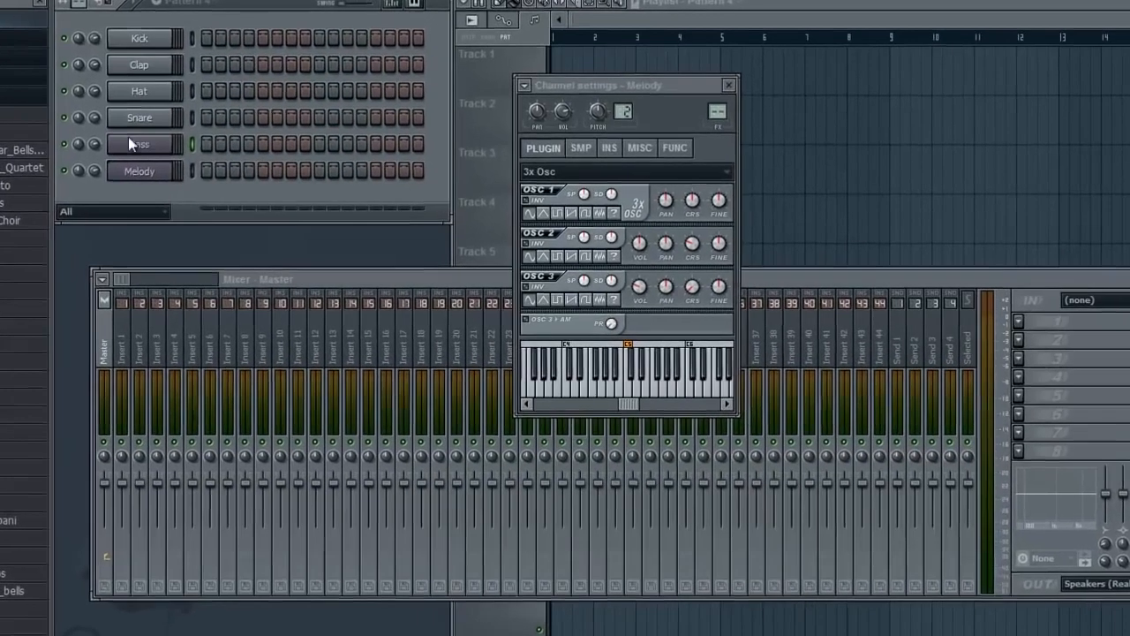
right_click(246, 178)
click(204, 167)
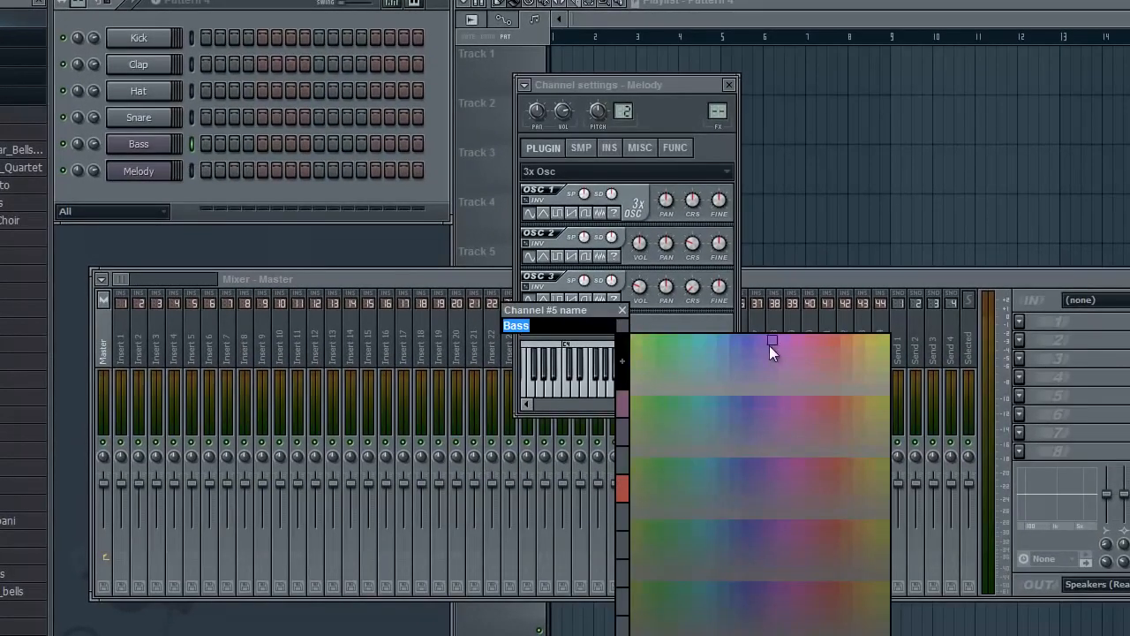
click(752, 343)
key(Return)
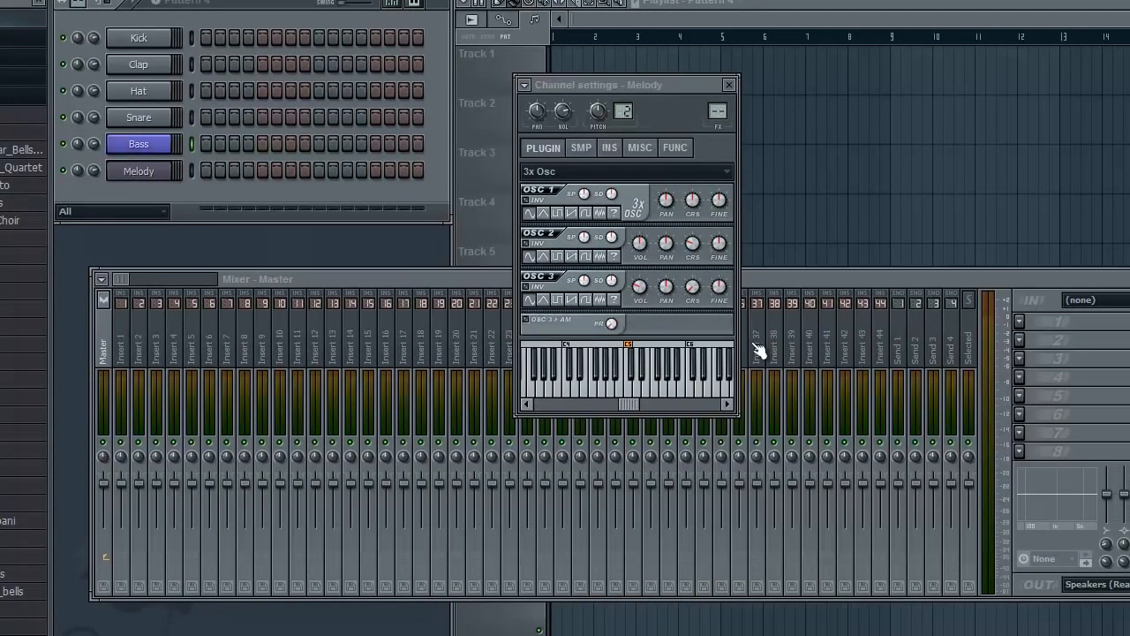
- Colour the Melody channel teal
right_click(139, 171)
click(190, 194)
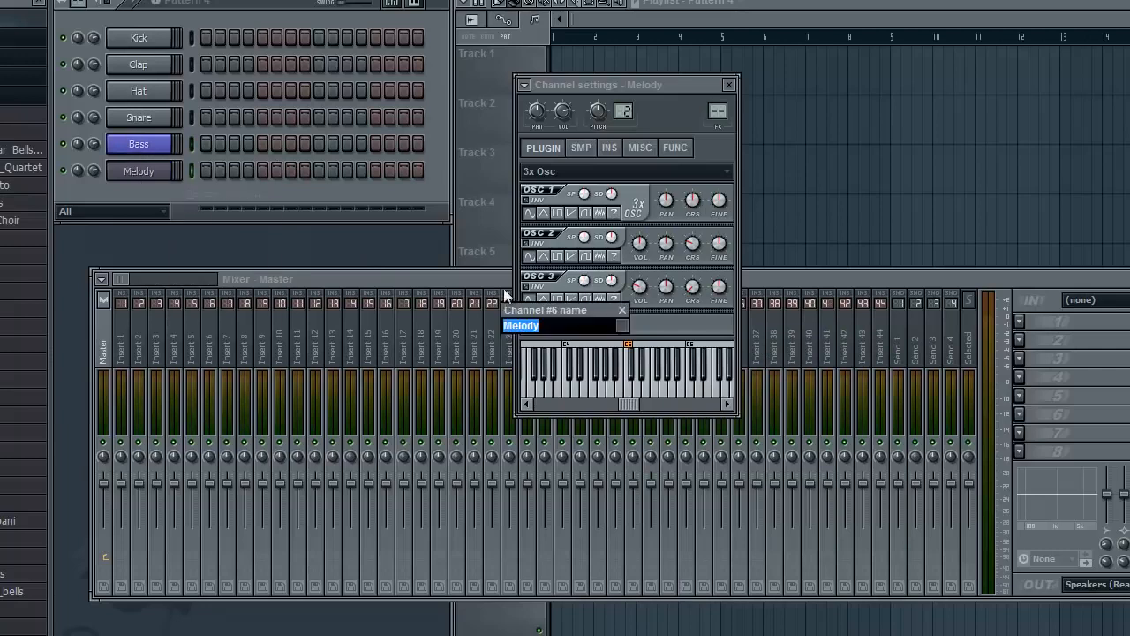
mouse_move(623, 326)
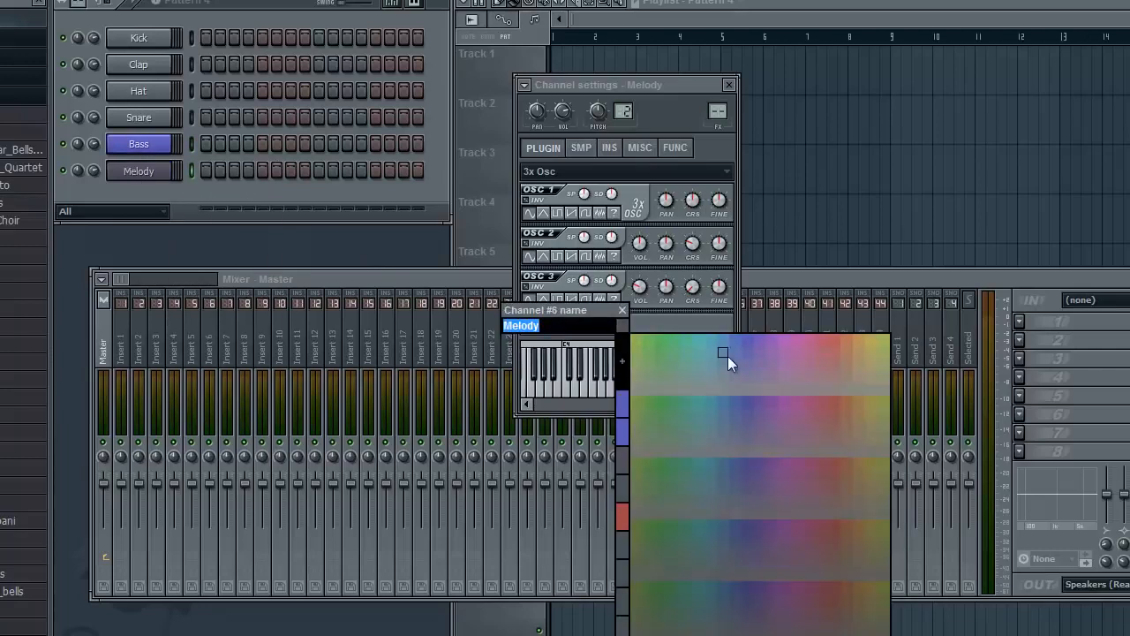
click(708, 338)
key(Return)
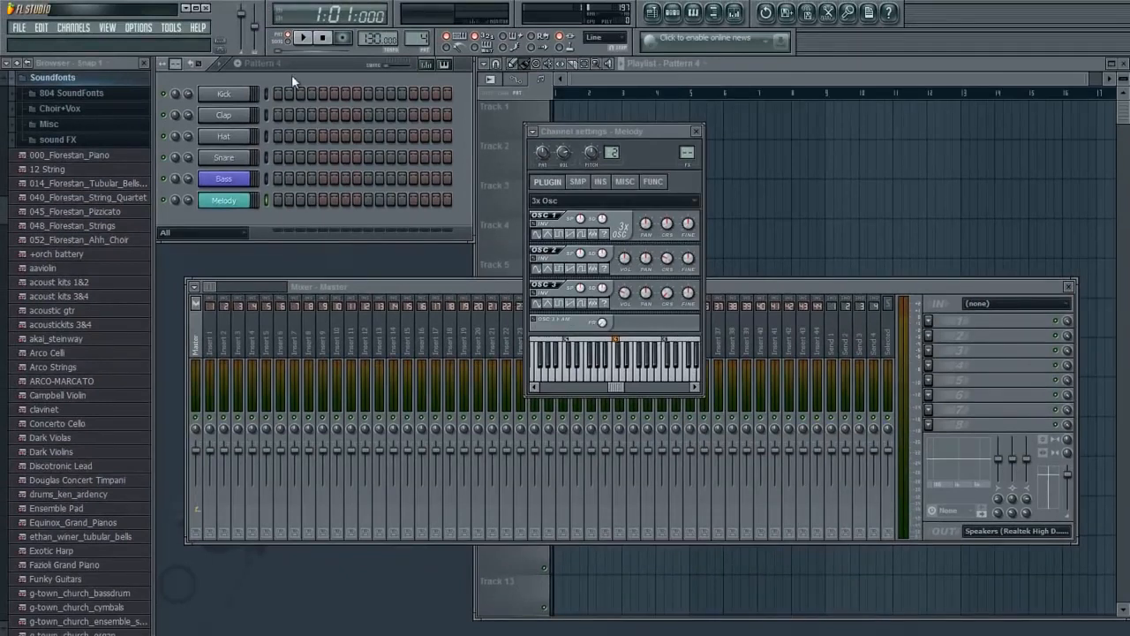
- Switch to the Melody pattern, close the channel settings and open the Melody channel's piano roll
click(284, 65)
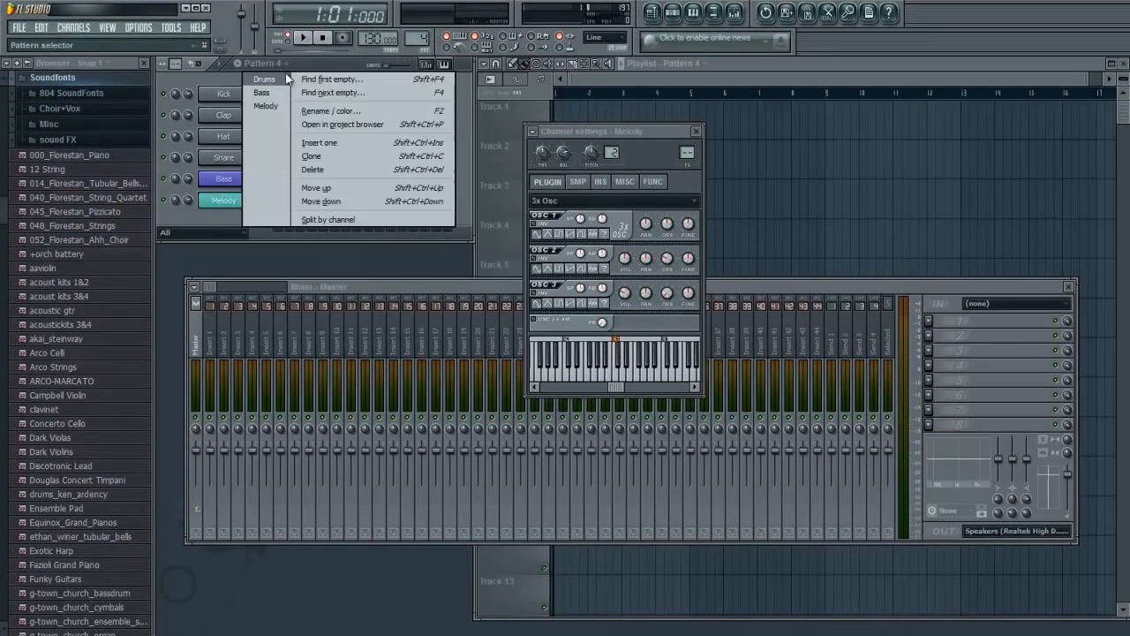
click(267, 106)
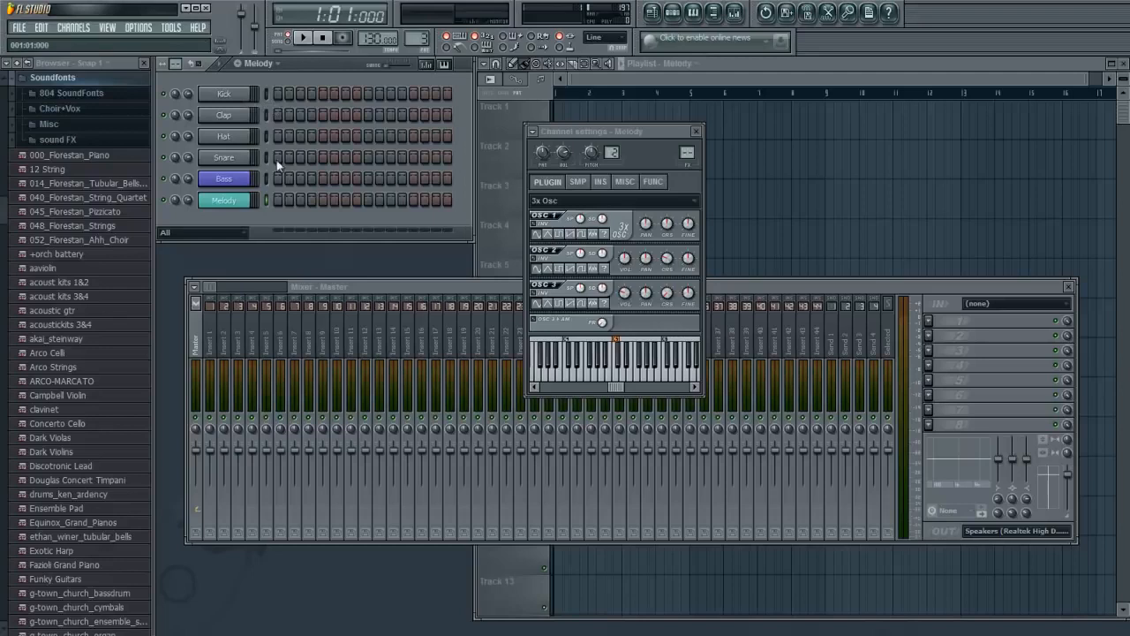
click(696, 130)
right_click(232, 202)
click(265, 197)
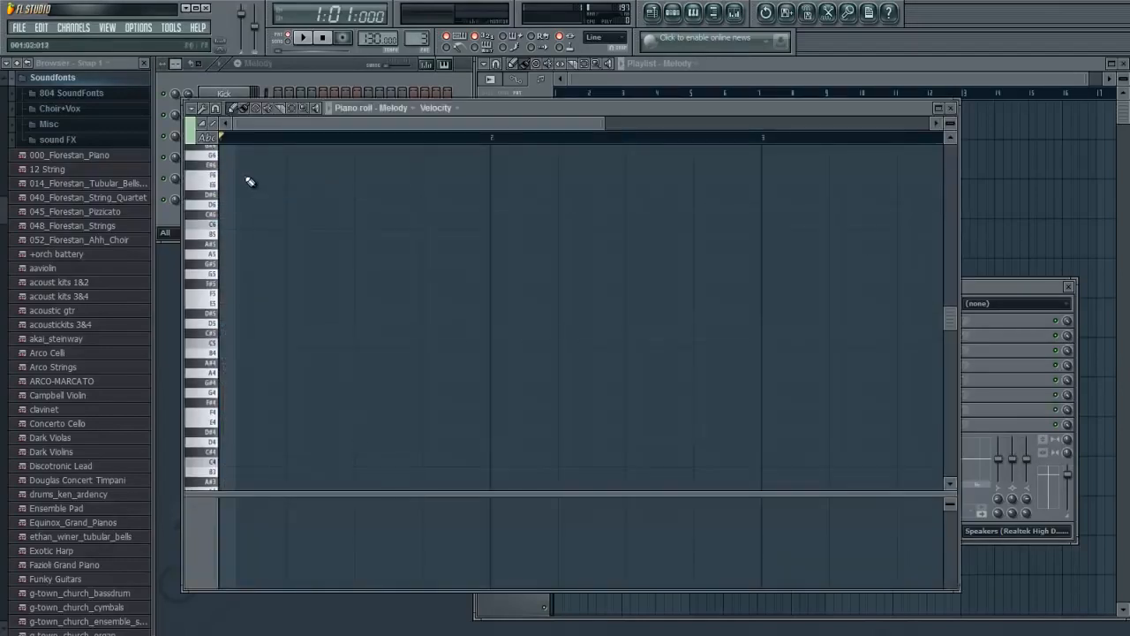
- Place a one-beat A5 at the start of bar 1, followed by one-step notes C6, E6, A6 and C7 on beat 2
drag(225, 269, 224, 257)
scroll(287, 281, up, 2)
click(287, 287)
drag(353, 289, 306, 288)
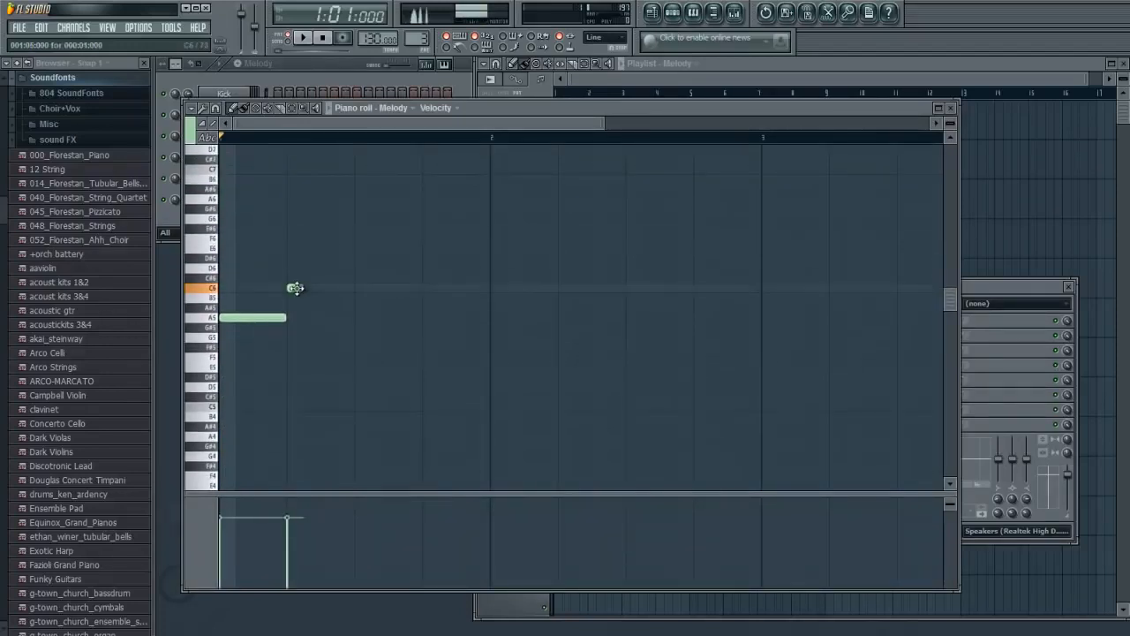
click(307, 240)
drag(303, 247, 297, 255)
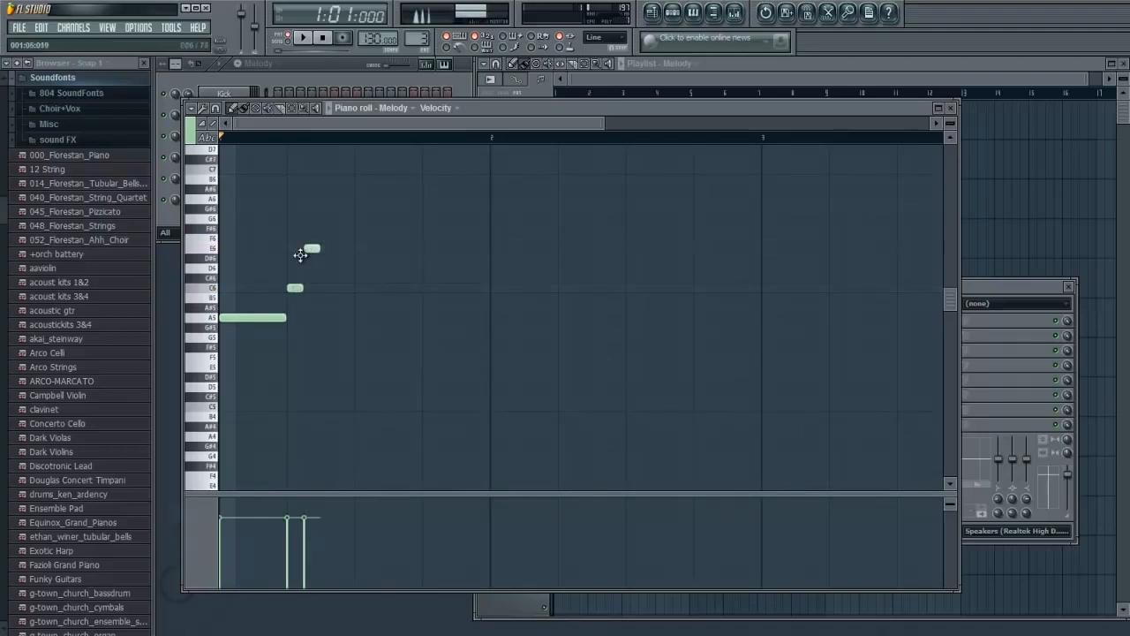
scroll(320, 238, up, 2)
click(327, 228)
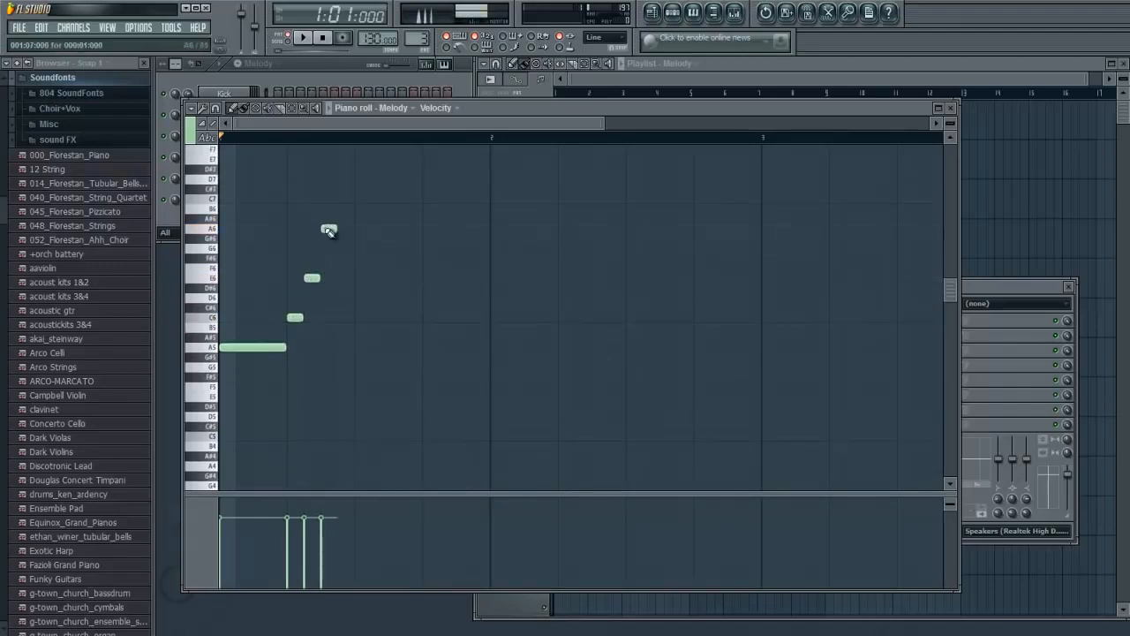
click(342, 202)
scroll(338, 265, up, 2)
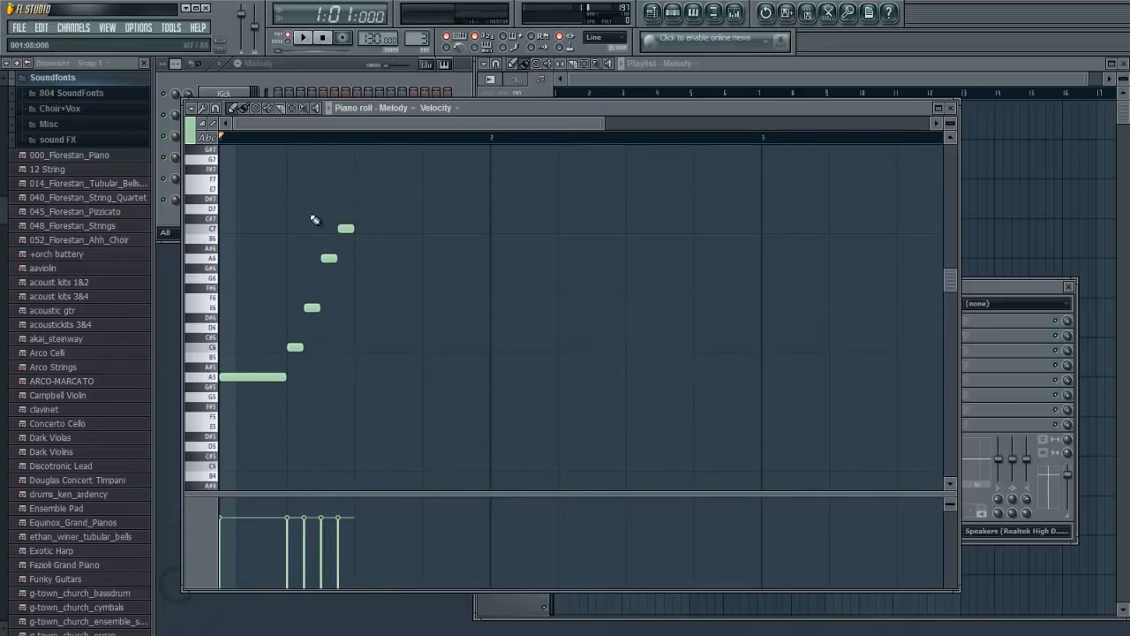
- Add a one-beat D7 on beat 3, one-step A6, F6, D6 and C6 on beat 4, and a one-beat G5 opening bar 2
click(248, 377)
click(357, 212)
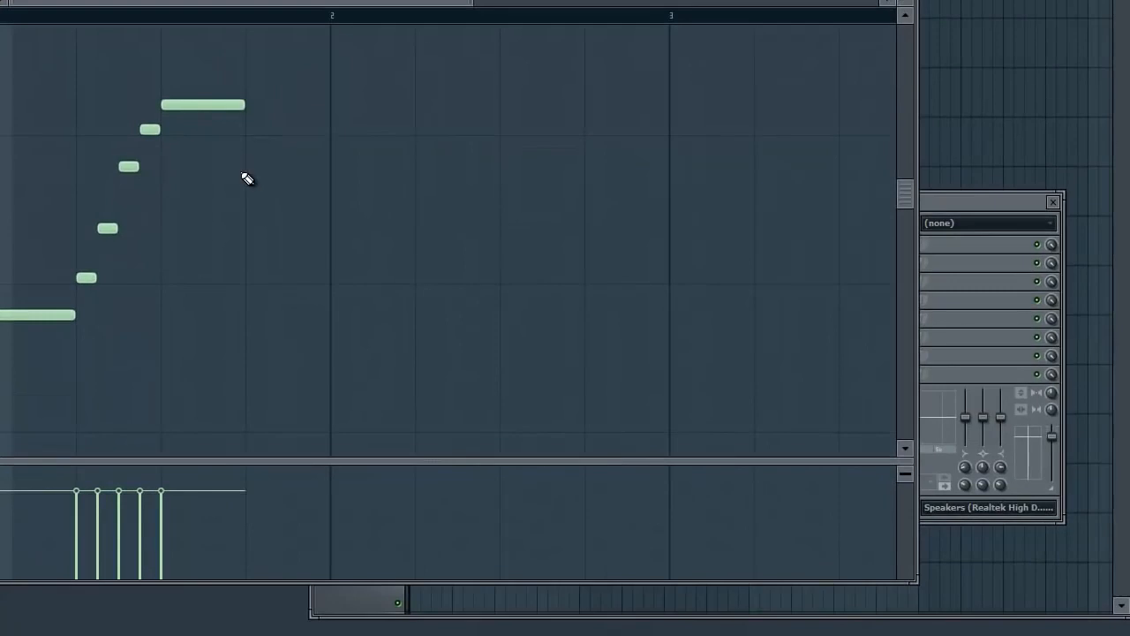
click(248, 168)
click(272, 217)
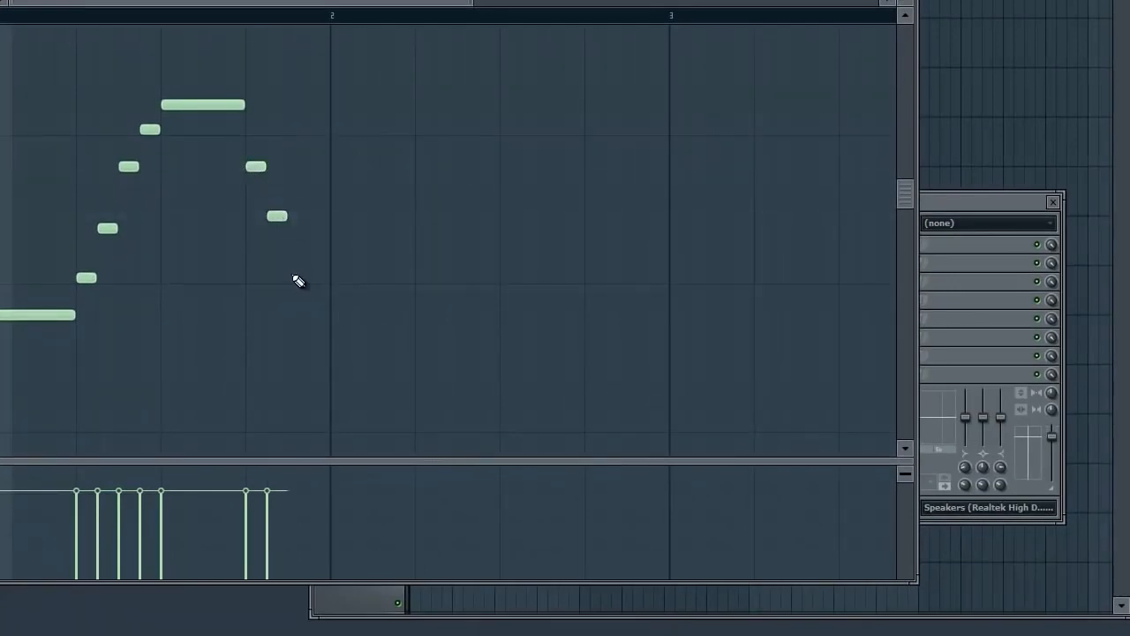
drag(289, 268, 295, 253)
click(314, 277)
click(10, 314)
mouse_move(330, 323)
mouse_down()
mouse_move(336, 356)
mouse_move(333, 340)
mouse_up()
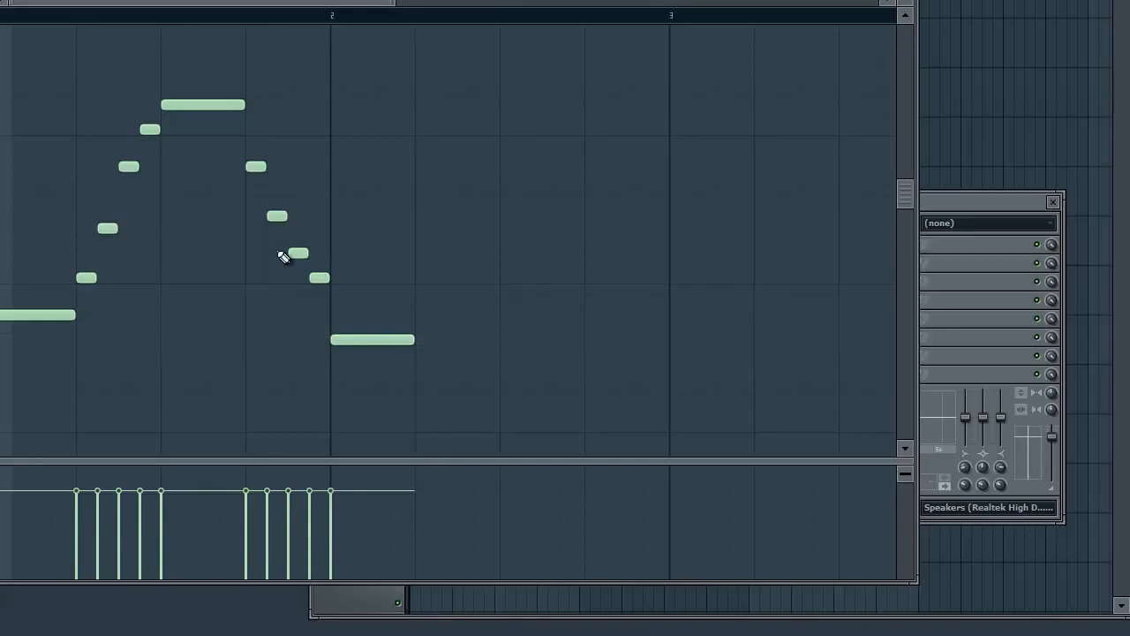
- Try different note lengths in bar 2 with a one-step B5, two-step C#7, three-step F#7, four-step A7 and one-step A#6
click(418, 289)
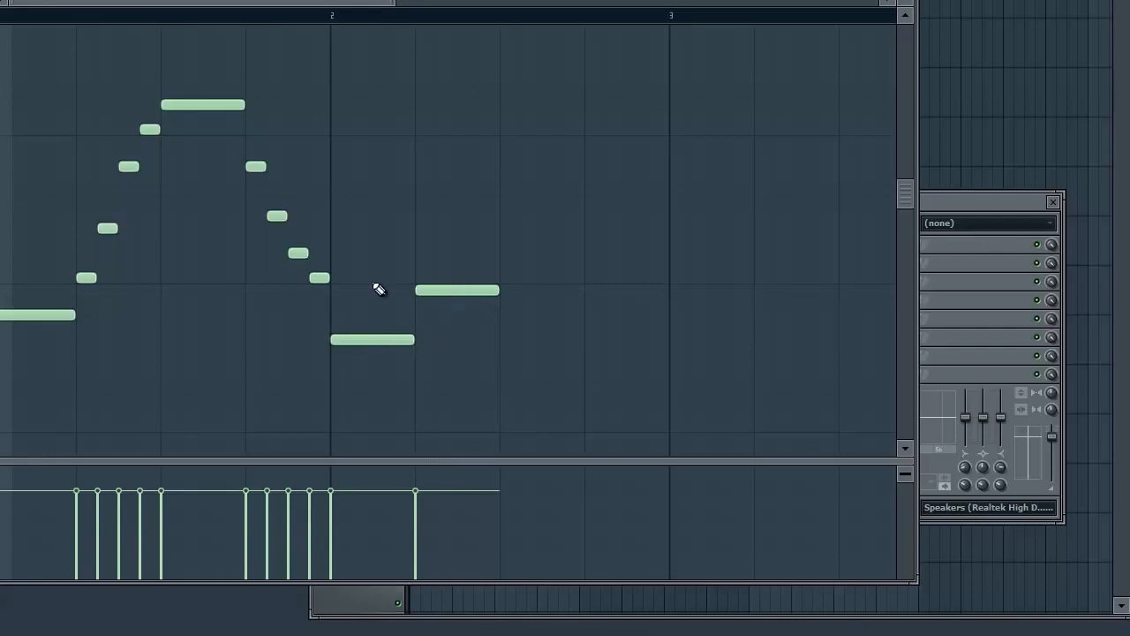
drag(498, 290, 433, 292)
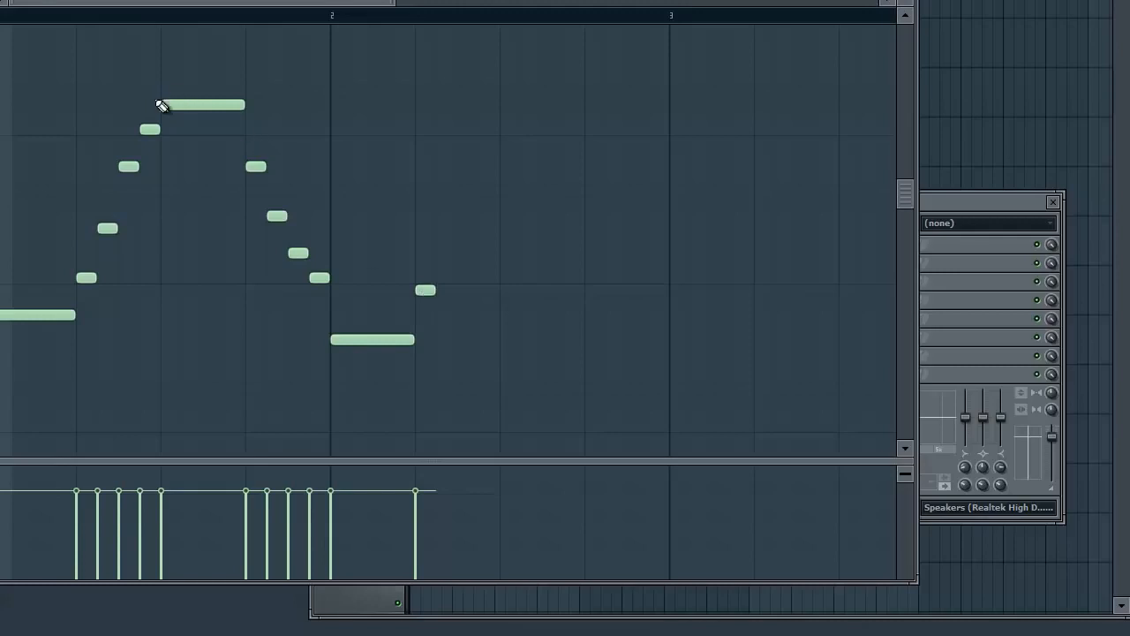
click(335, 116)
drag(352, 116, 373, 118)
click(336, 56)
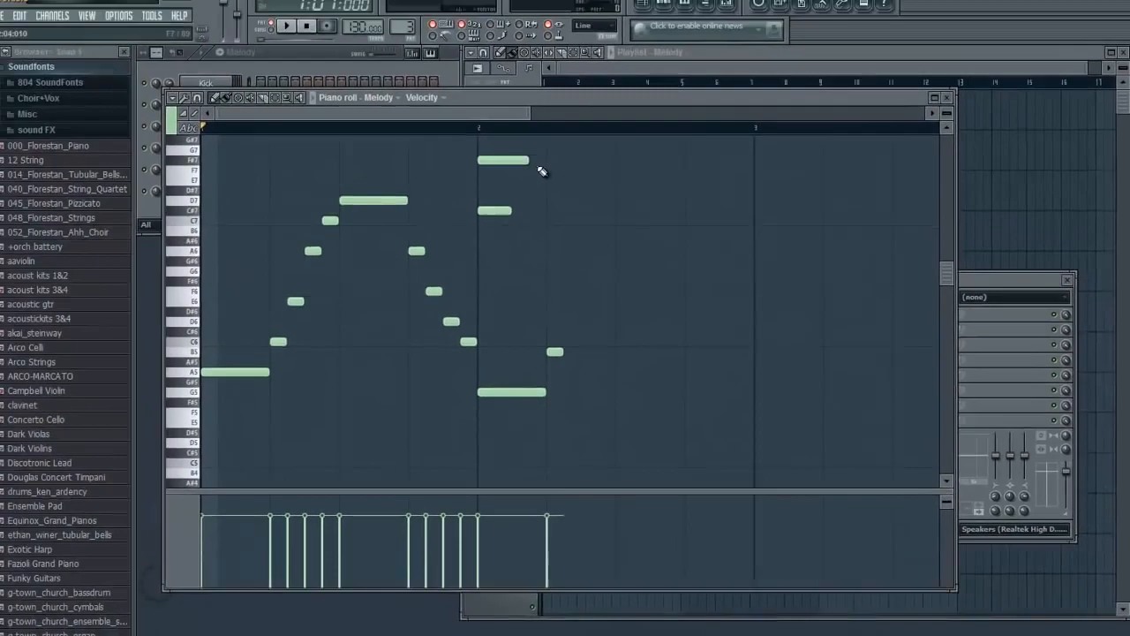
scroll(542, 172, up, 1)
click(482, 159)
drag(522, 159, 533, 165)
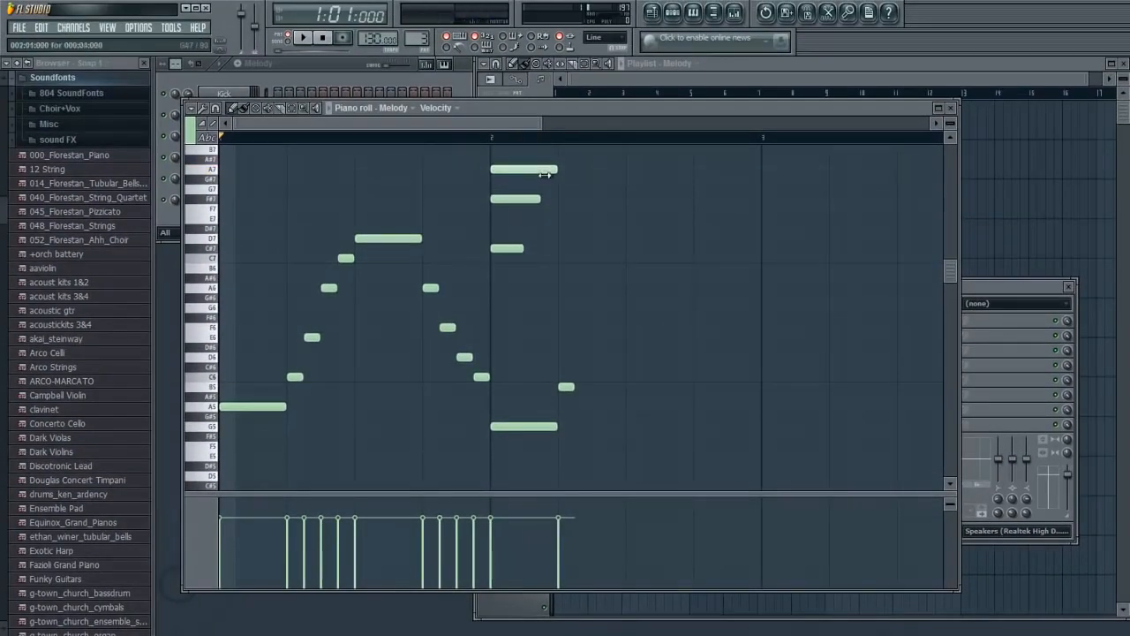
right_click(566, 386)
click(497, 279)
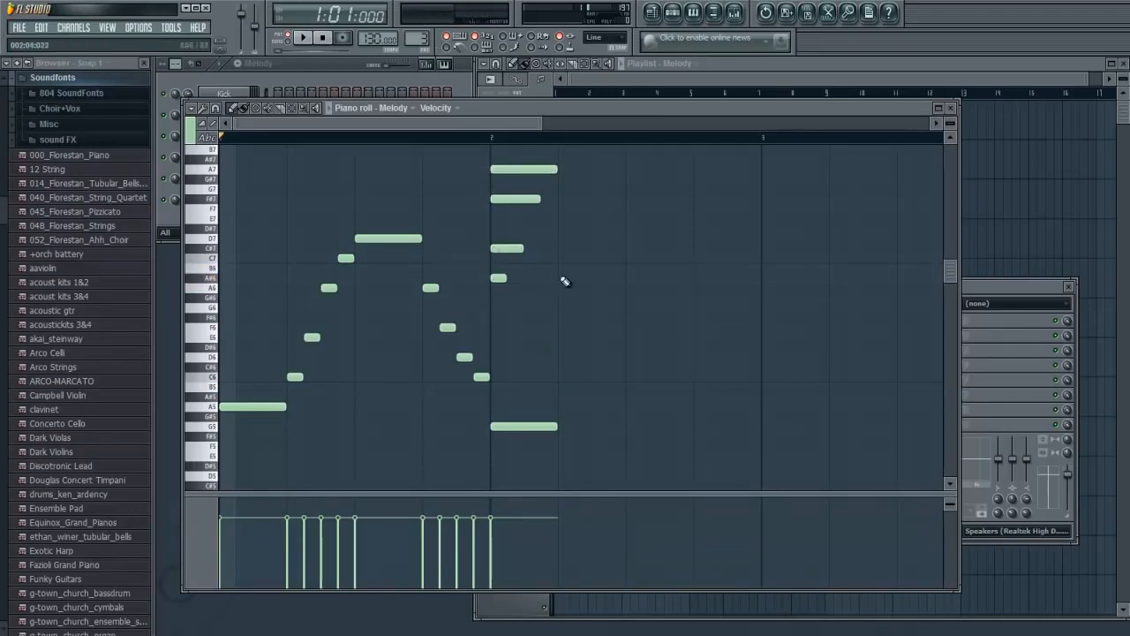
- Draw a few more trial notes and delete all trial notes, keeping only the G5 in bar 2
click(561, 377)
click(628, 357)
click(525, 179)
right_click(530, 198)
right_click(566, 179)
right_click(522, 168)
right_click(641, 357)
right_click(585, 378)
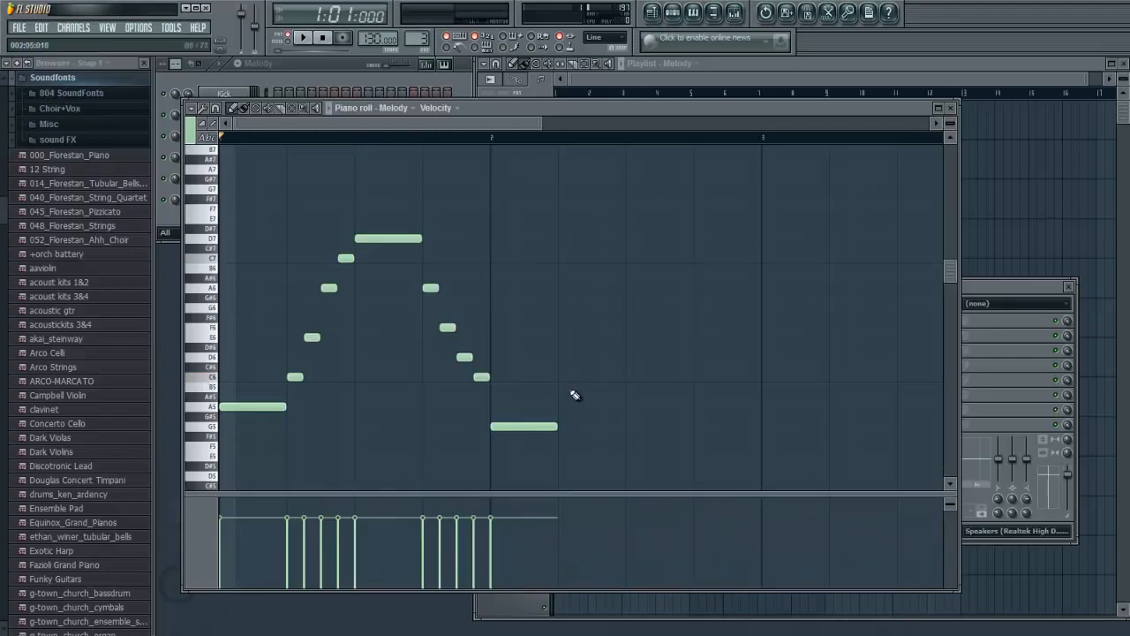
- In bar 2, place one-step notes B5, D6, G6 and B6 on beat 2 and a one-beat C7 on beat 3
click(561, 387)
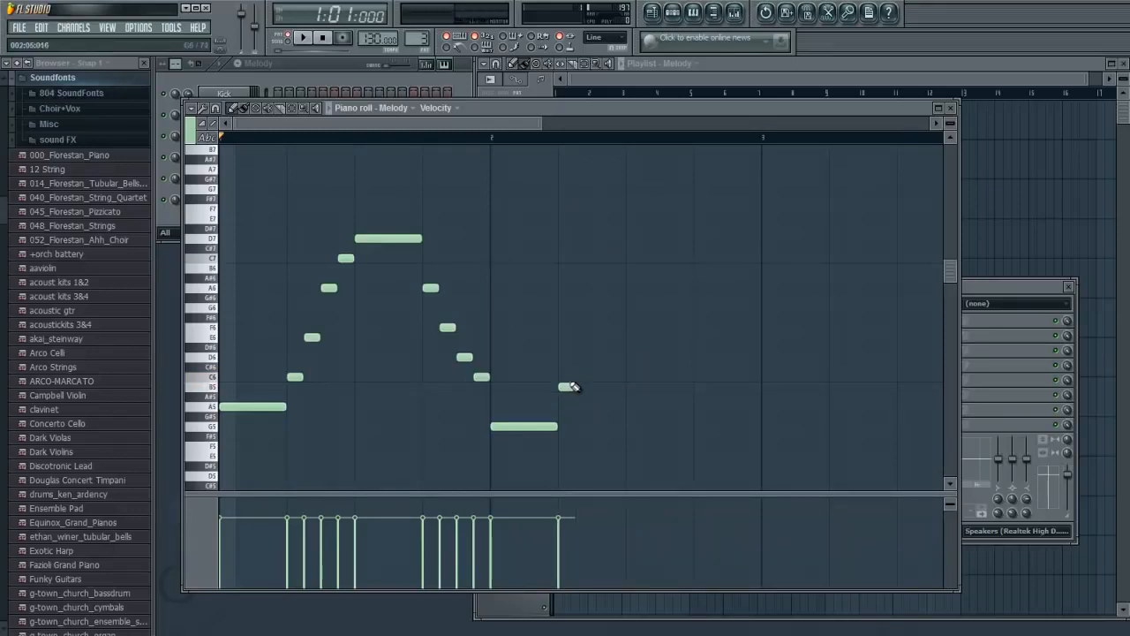
click(577, 357)
click(594, 308)
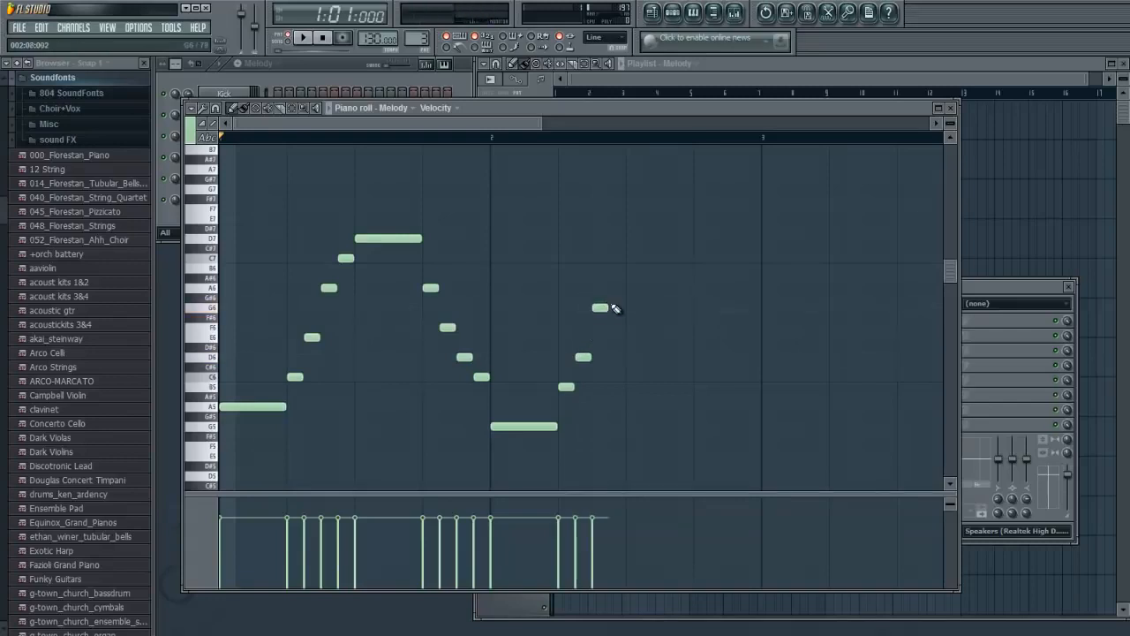
click(613, 268)
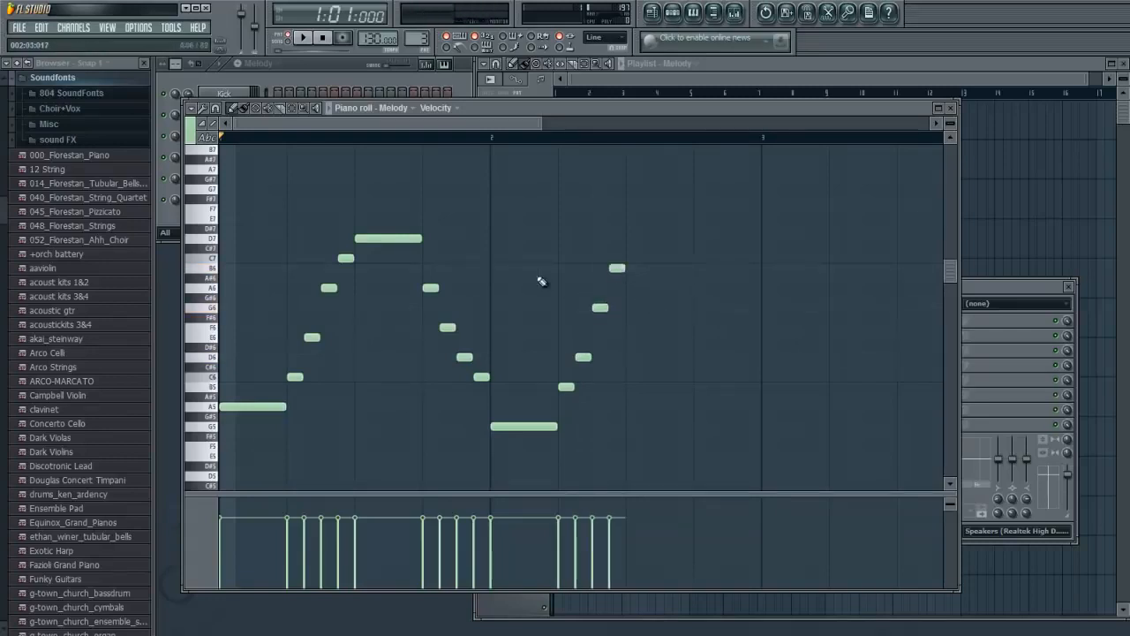
click(366, 237)
click(627, 238)
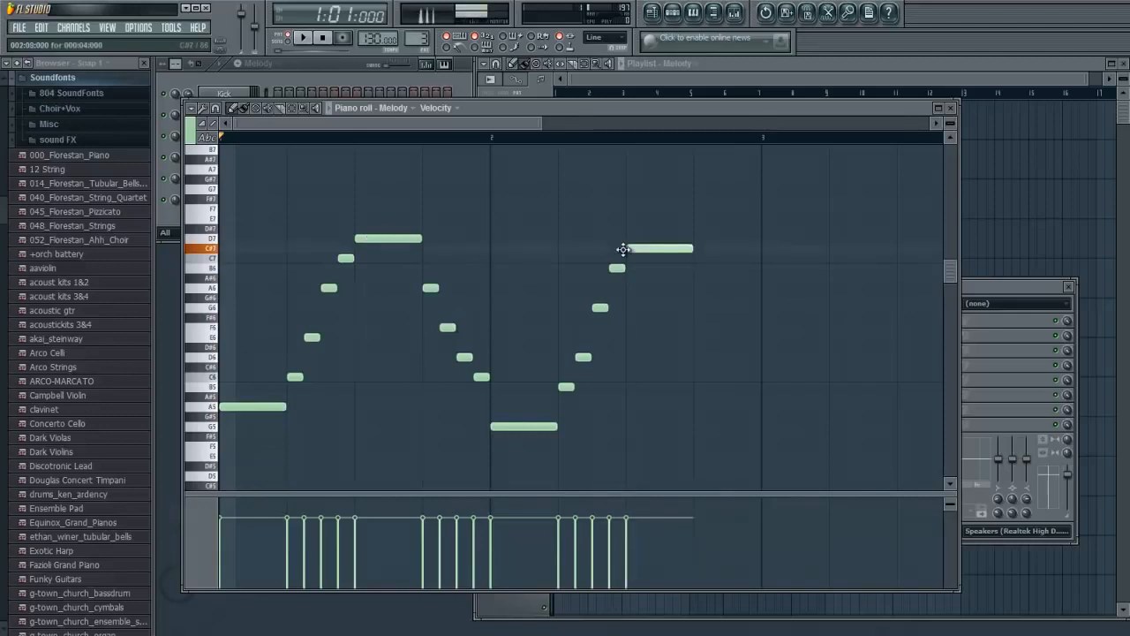
drag(625, 237, 621, 258)
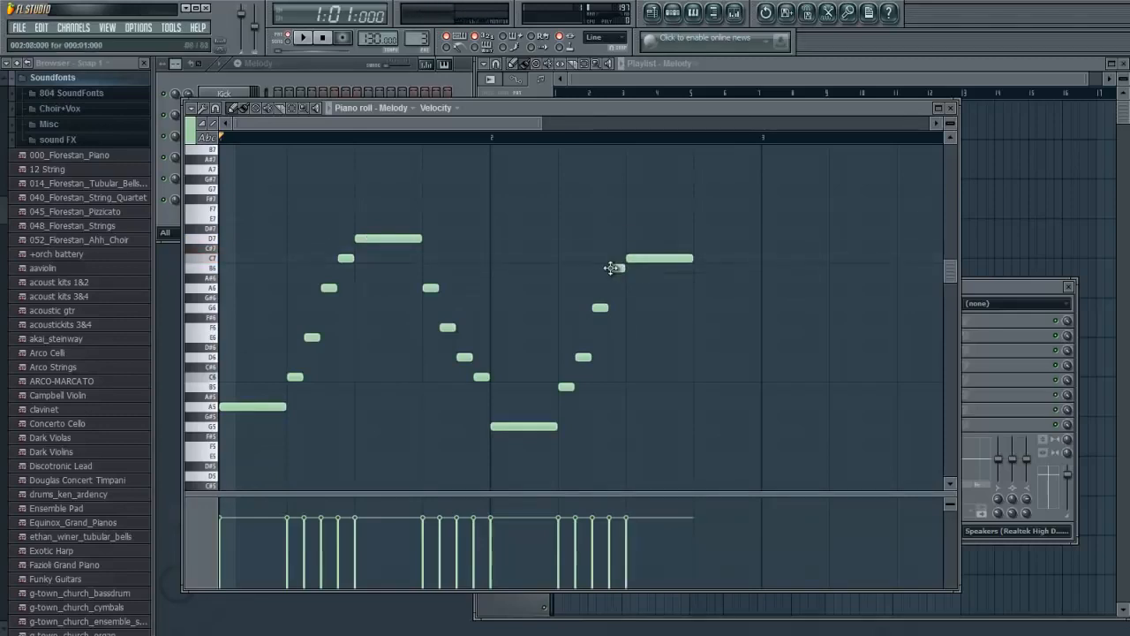
- Finish bar 2 with one-step notes G6, E6, C6 and B5 on beat 4, and play the melody
drag(698, 301, 729, 383)
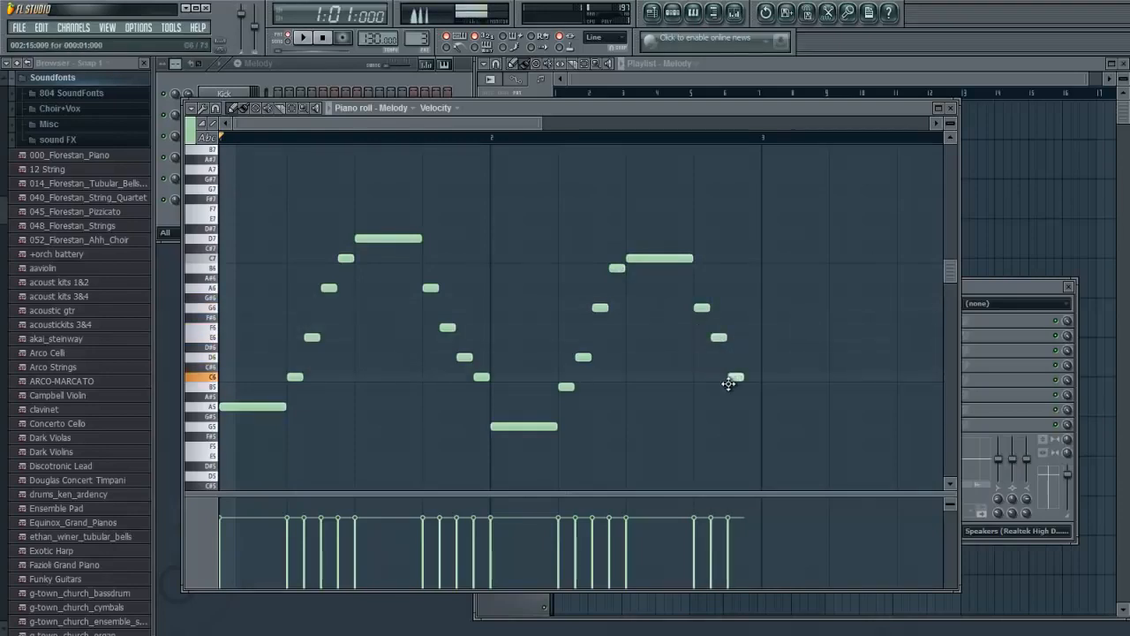
click(747, 387)
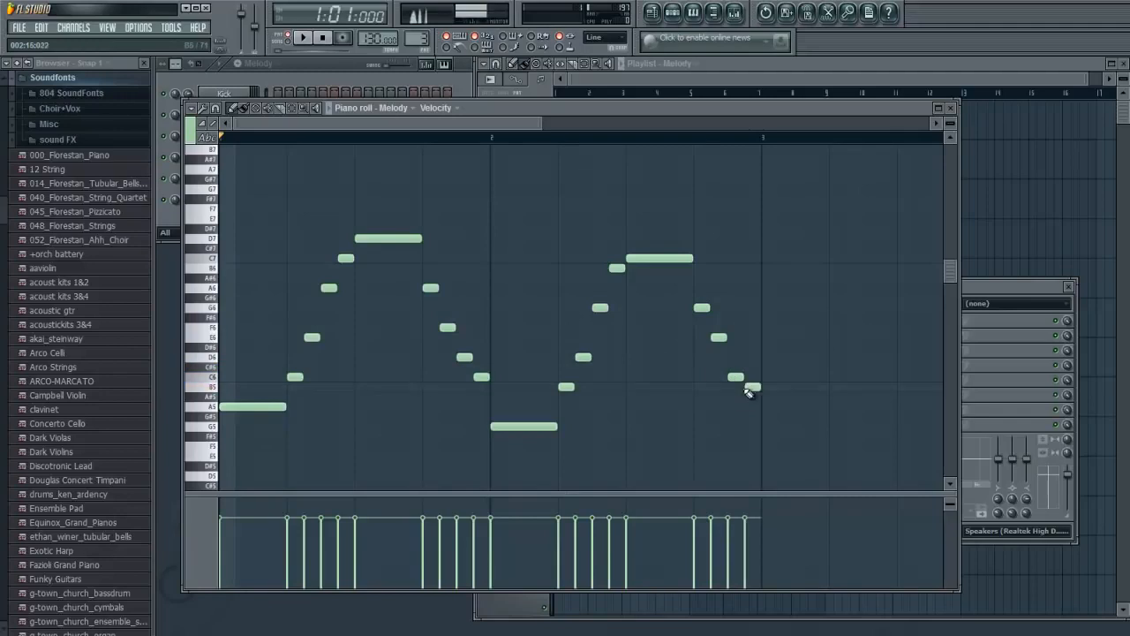
click(306, 40)
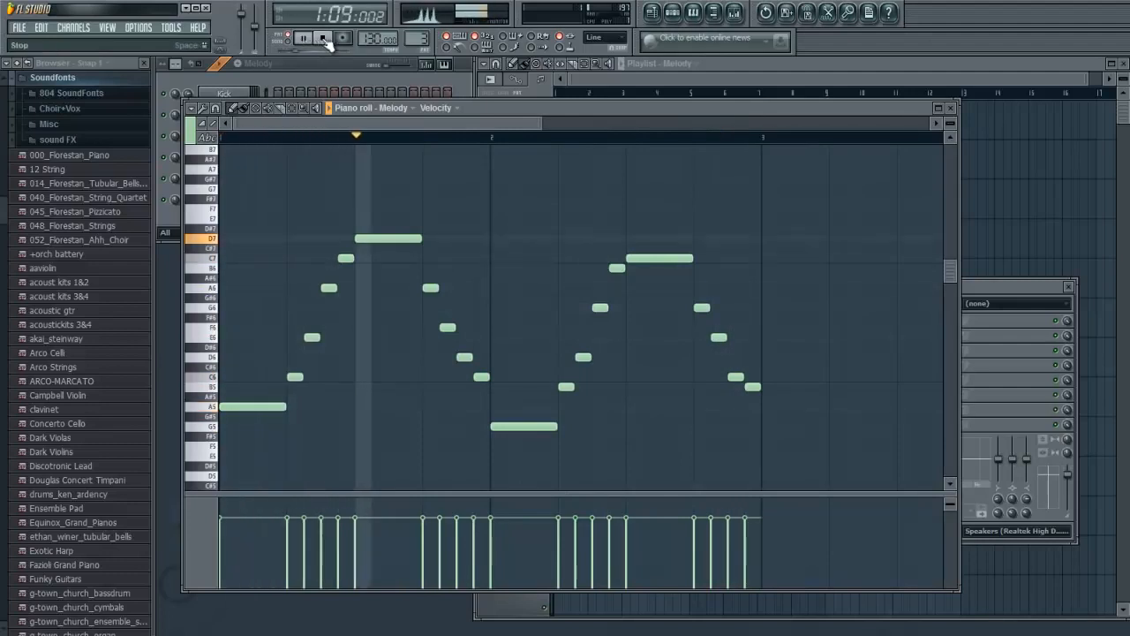
- Stop the melody playback, close the piano roll and bring the Playlist to the front
click(324, 37)
click(950, 108)
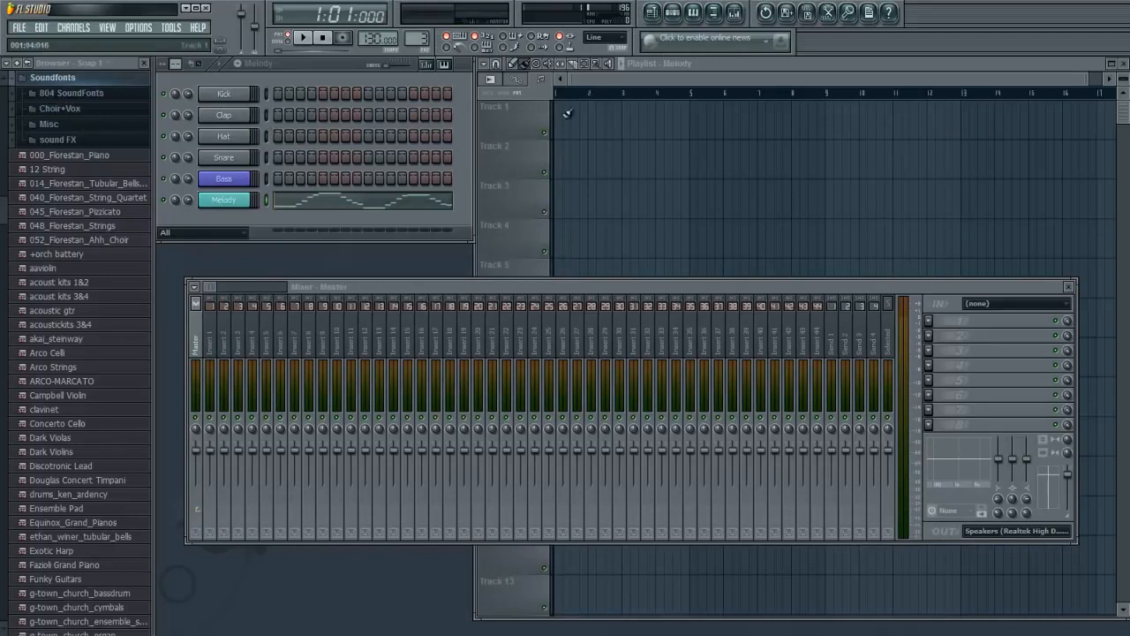
click(663, 81)
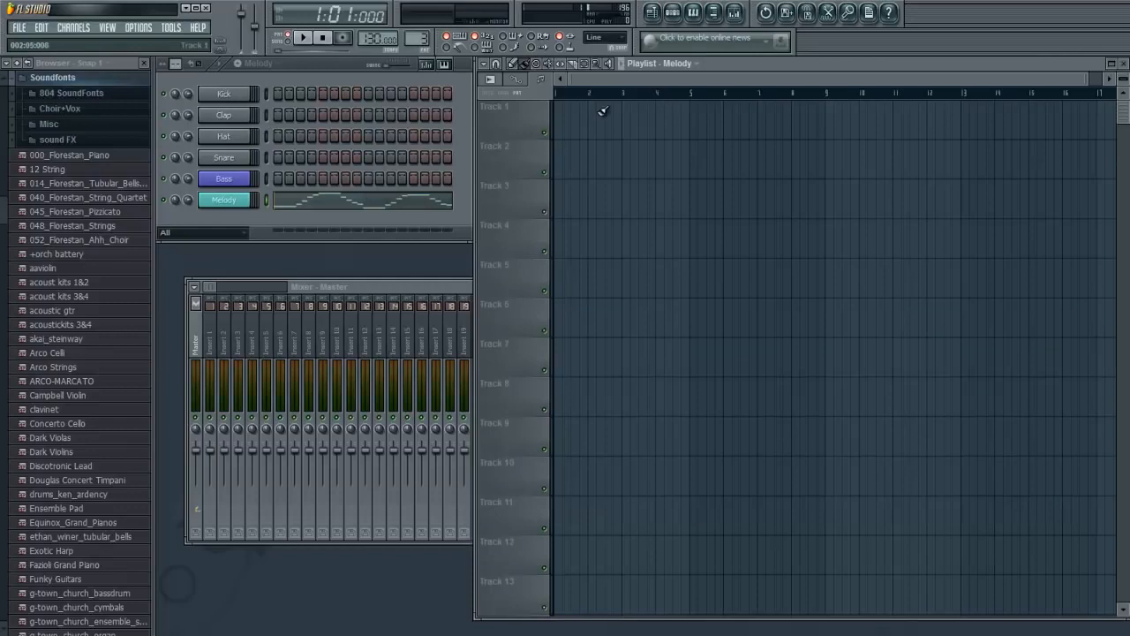
- Choose Drums as the Playlist clip source and paint Drums clips on Track 1 across bars 1 to 8
click(696, 64)
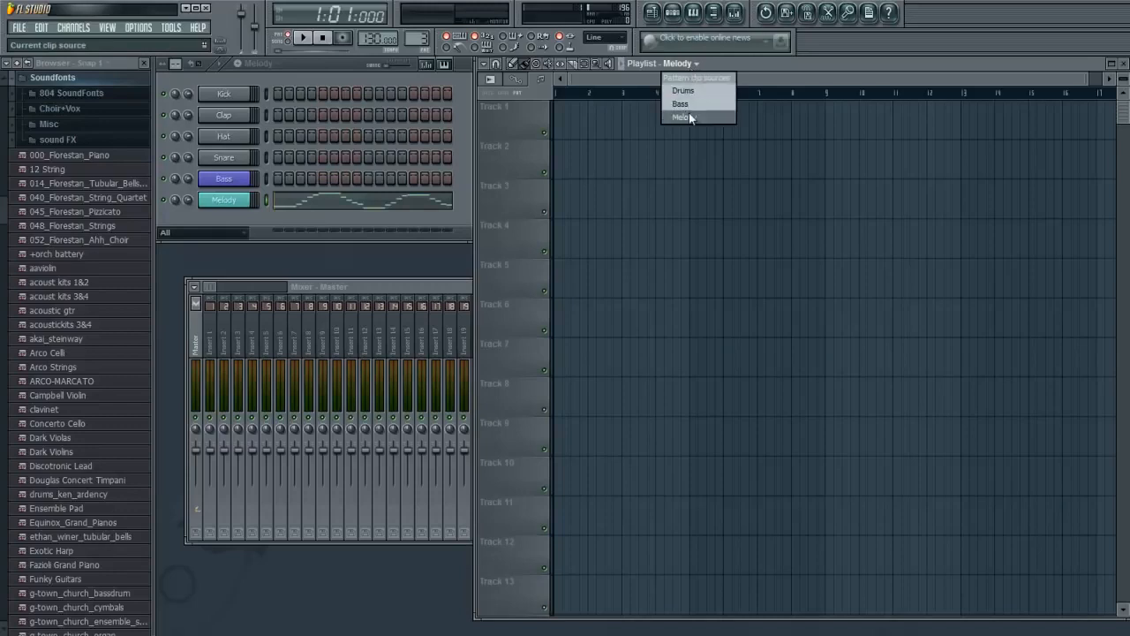
click(686, 90)
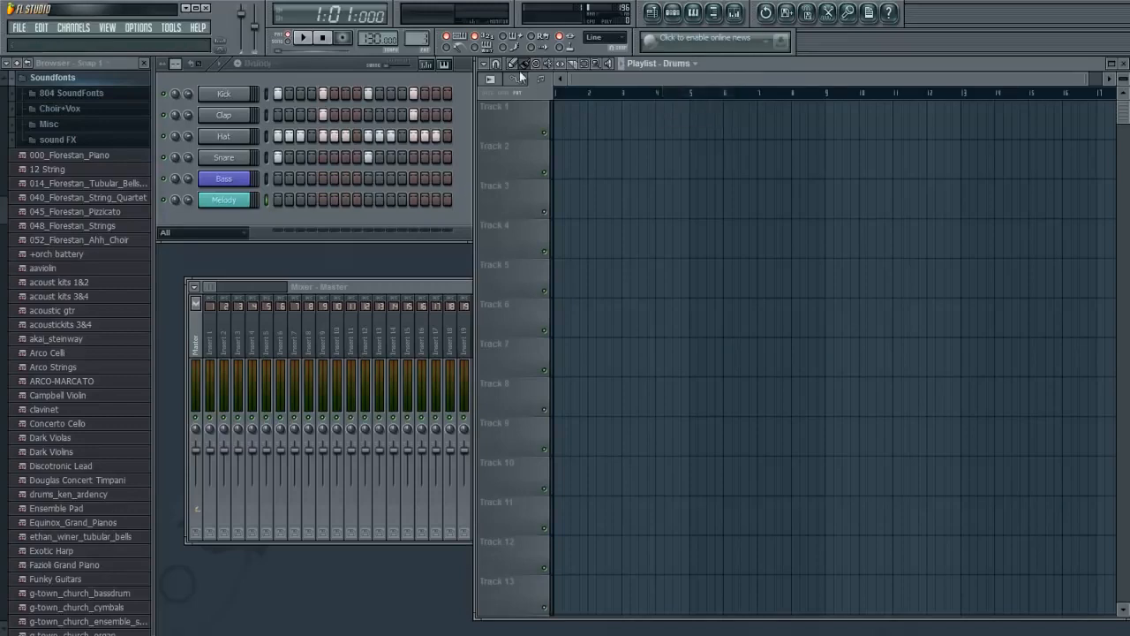
click(527, 68)
click(561, 115)
mouse_move(566, 117)
mouse_down()
mouse_move(894, 129)
mouse_move(824, 119)
mouse_up()
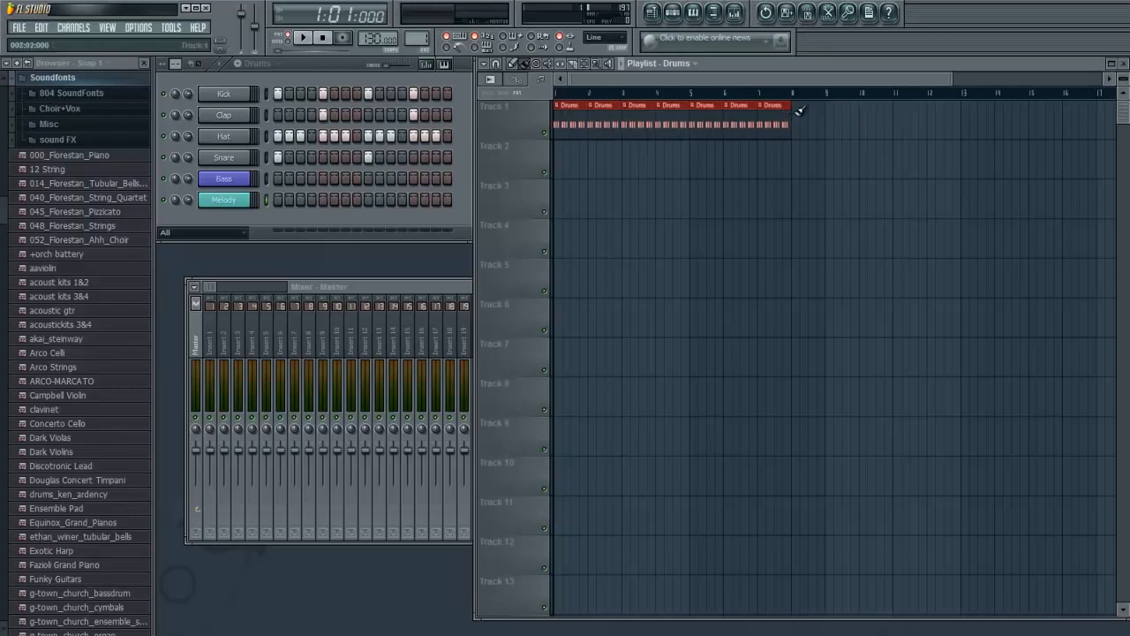
- Paint Bass clips on Track 2 across bars 3 to 8 and Melody clips on Track 3 across bars 5 to 8
click(677, 64)
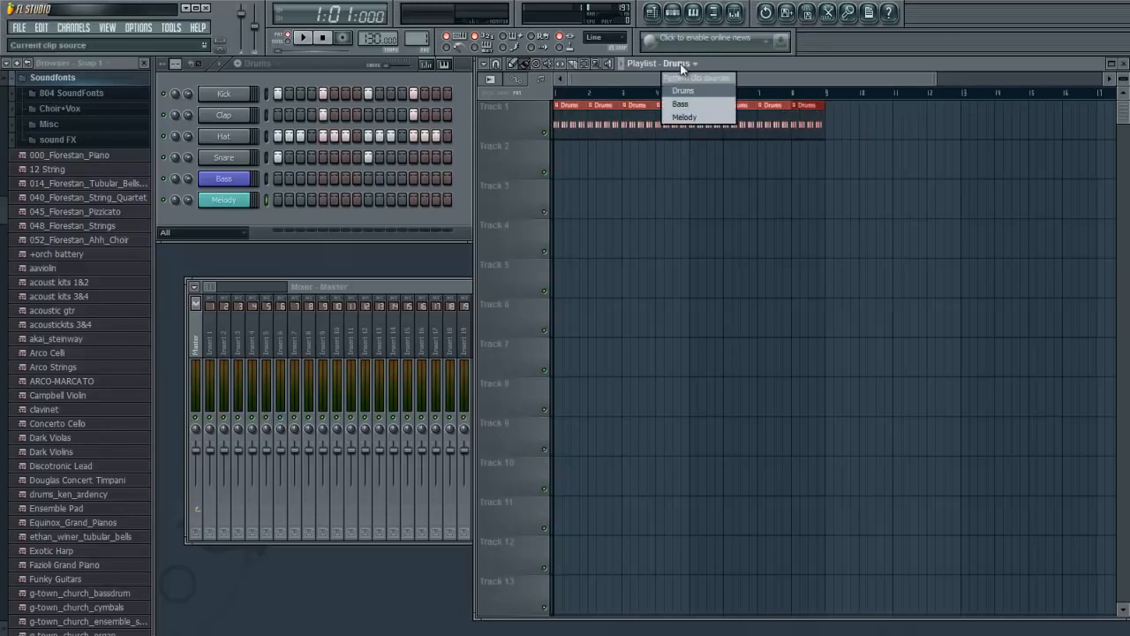
click(696, 108)
drag(624, 160, 770, 167)
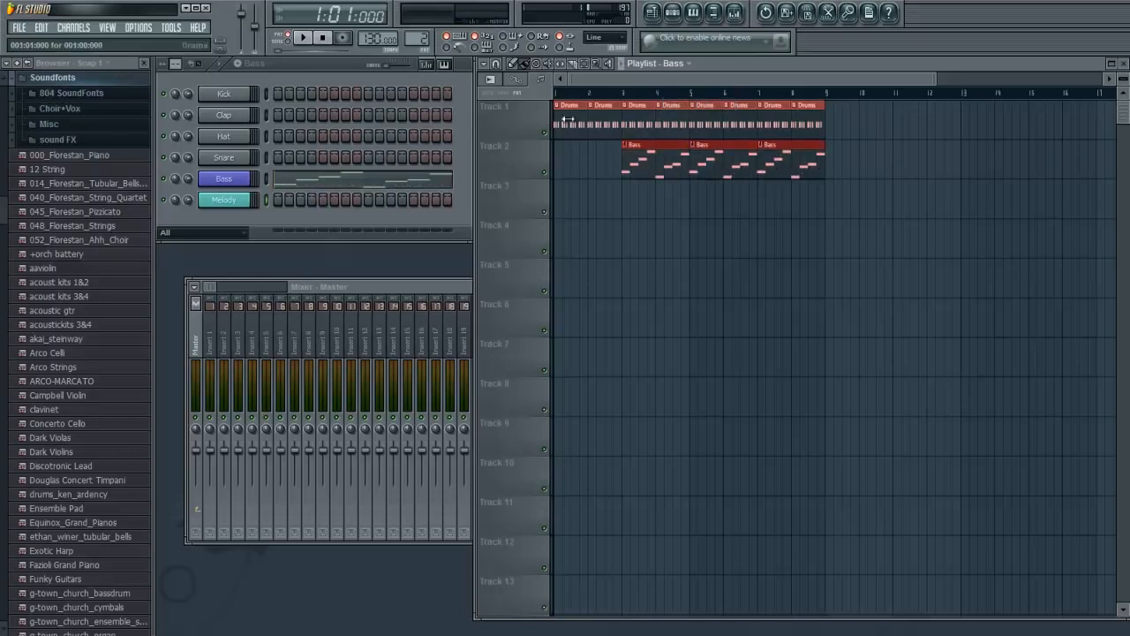
click(680, 64)
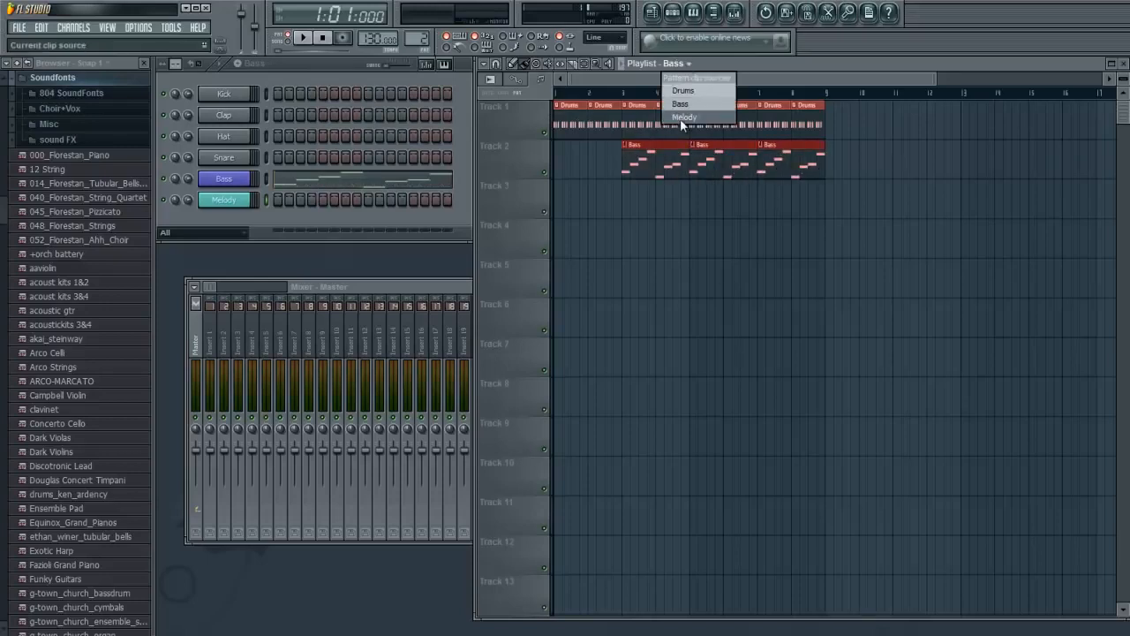
click(683, 118)
drag(694, 184, 780, 196)
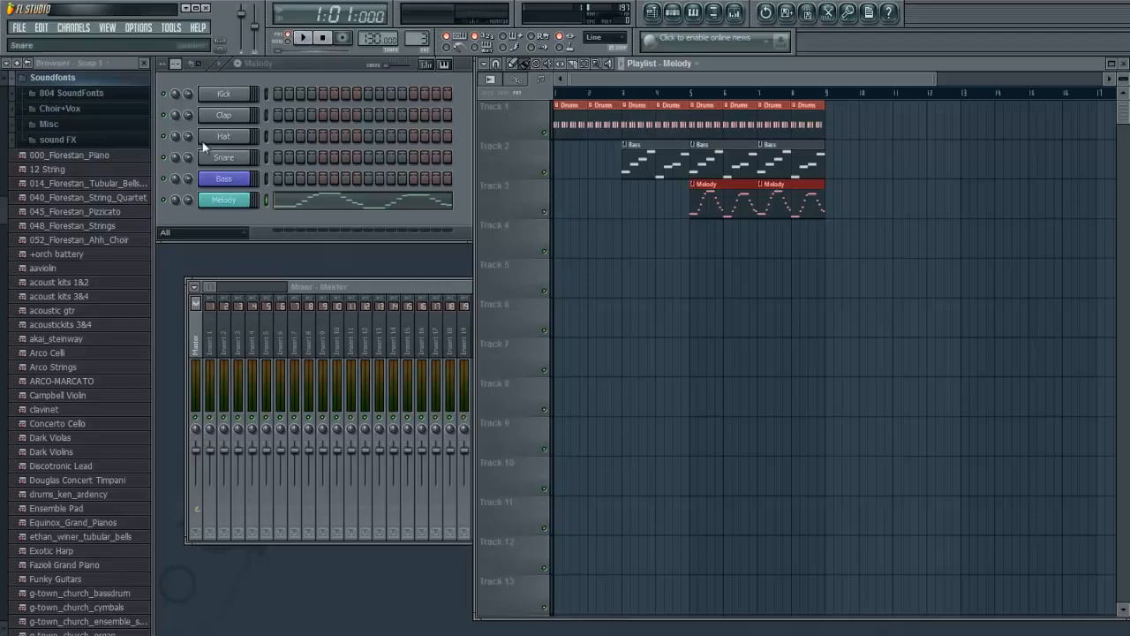
- Switch playback to song mode and play the arrangement nearly to the end of bar 8
click(291, 41)
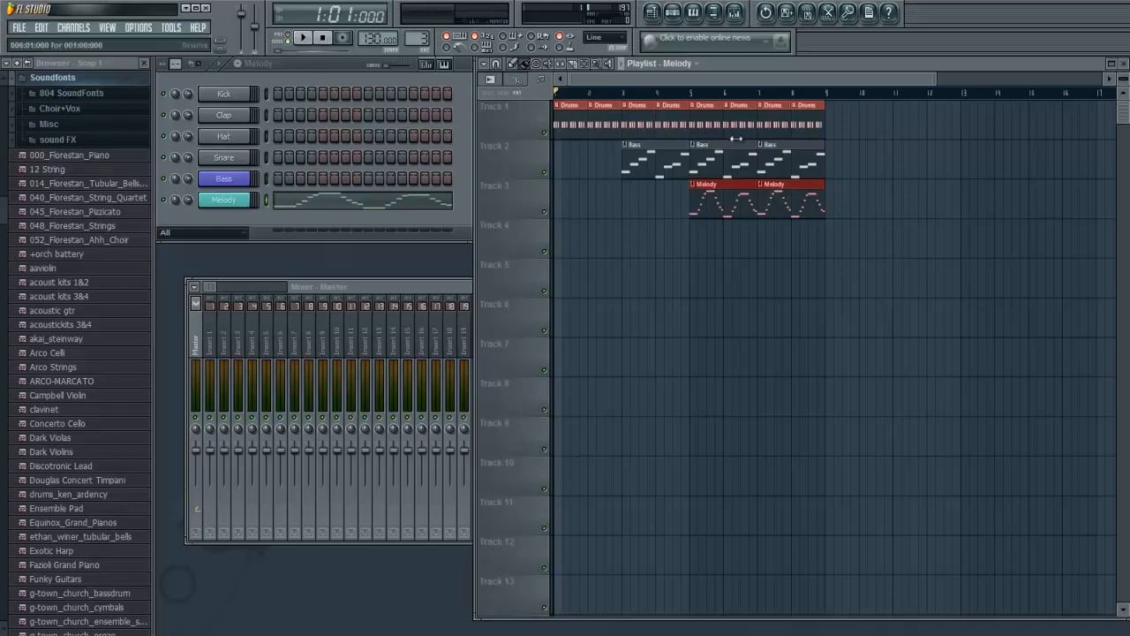
click(301, 39)
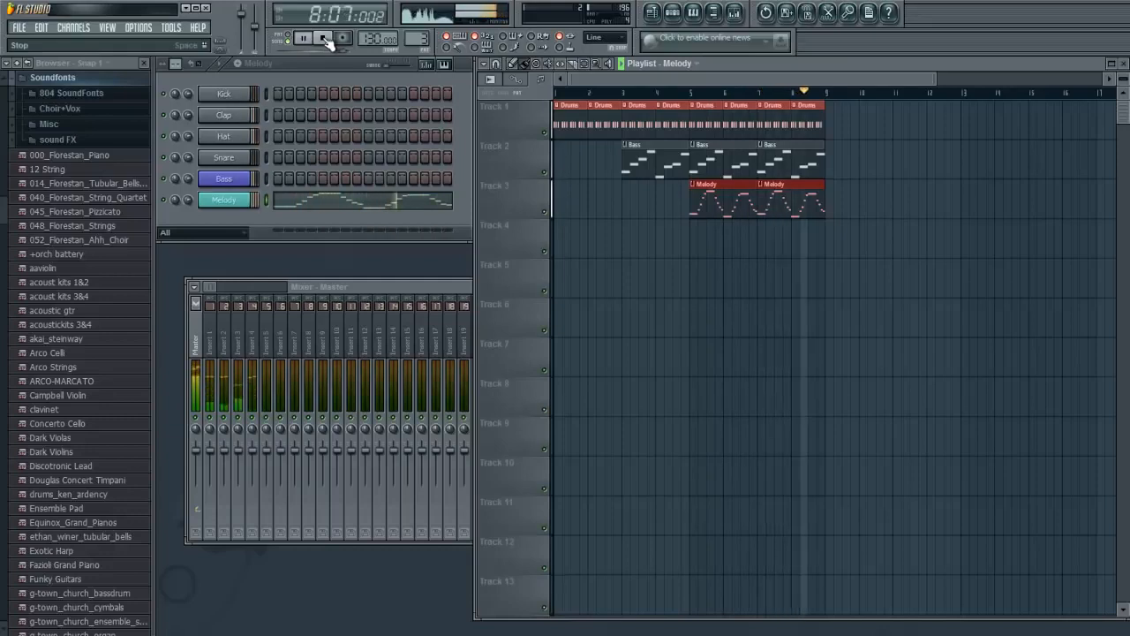
click(324, 38)
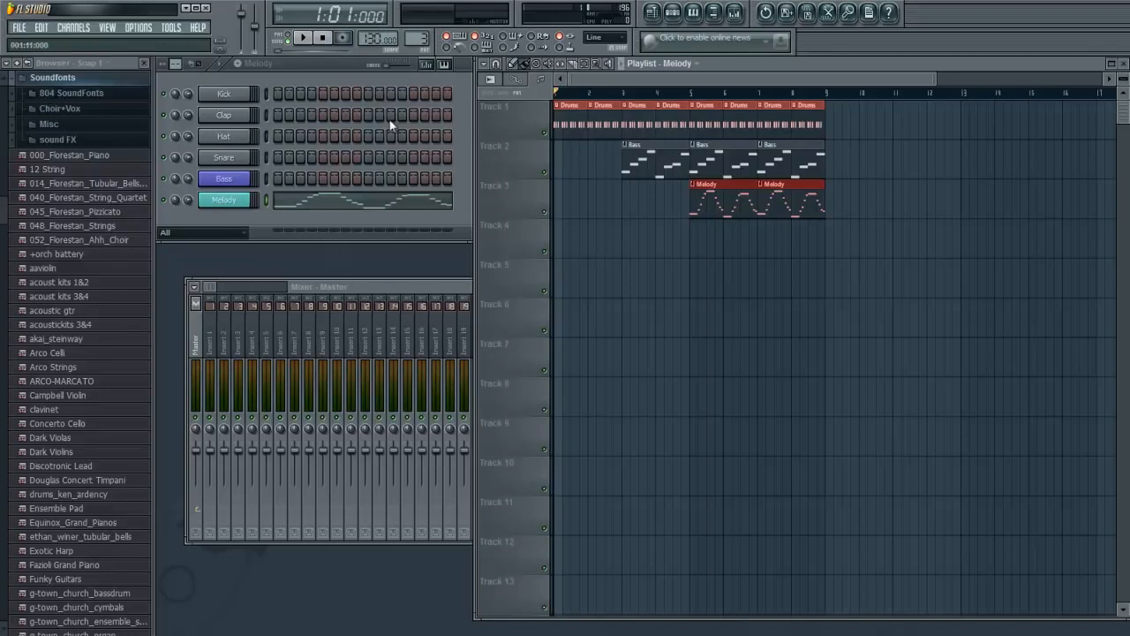
- Bring up the mixer and check which mixer track each drum channel is assigned to in its channel settings
double_click(443, 284)
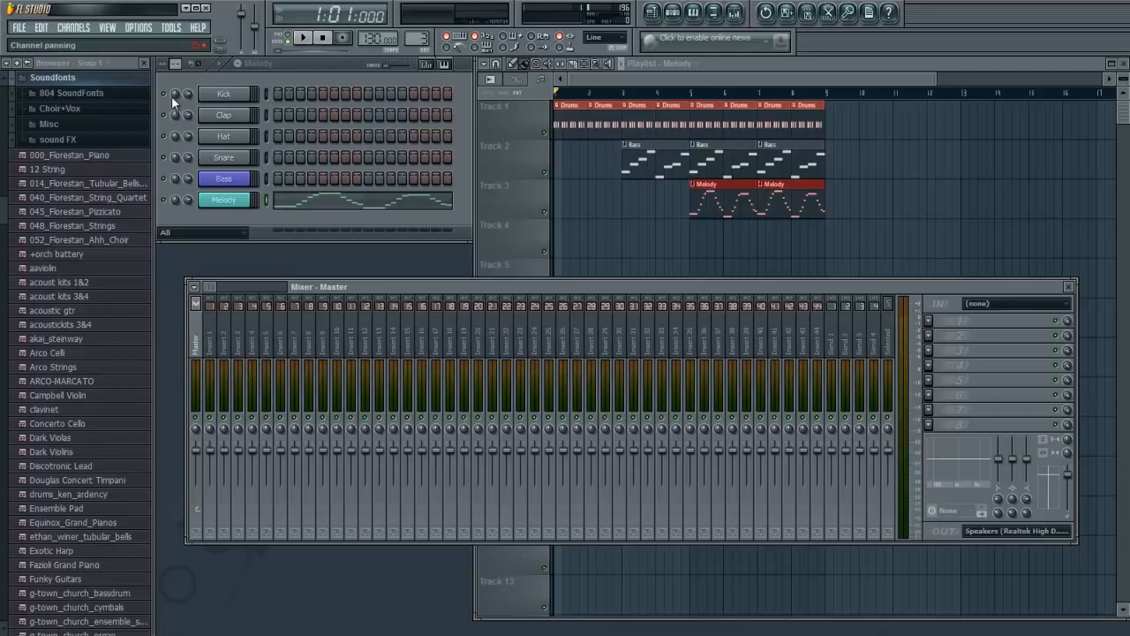
drag(225, 345, 284, 338)
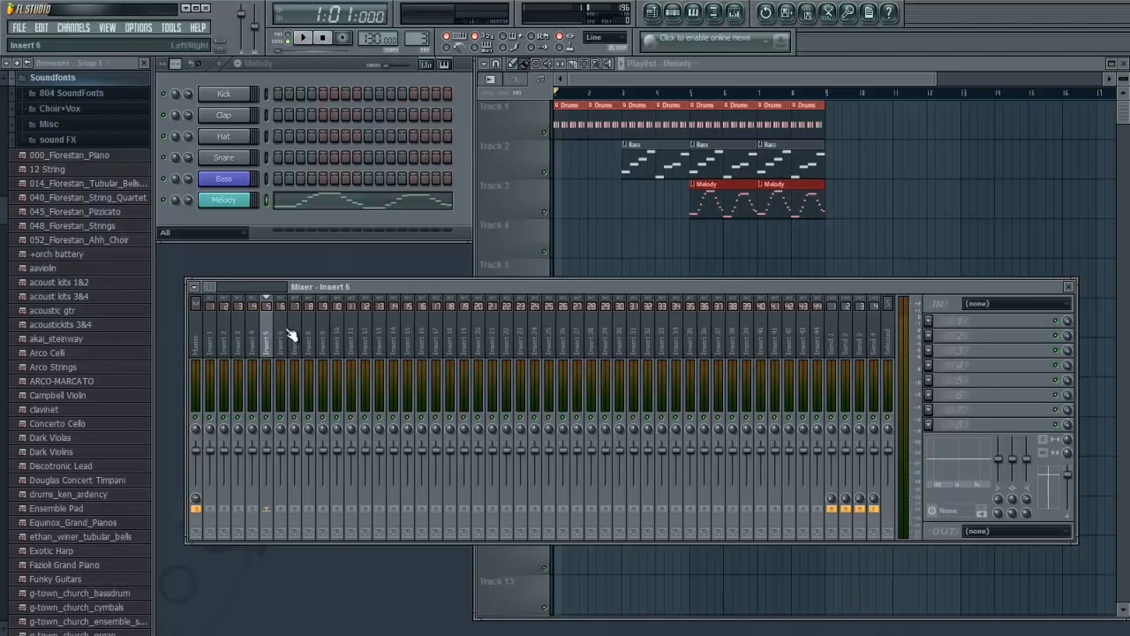
click(224, 200)
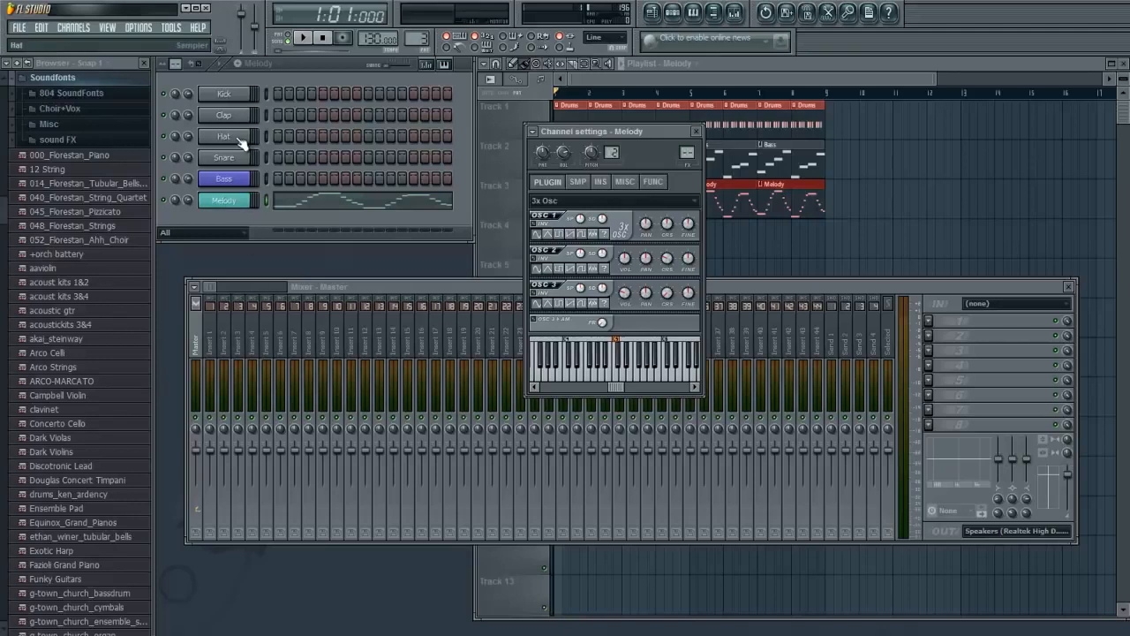
click(224, 114)
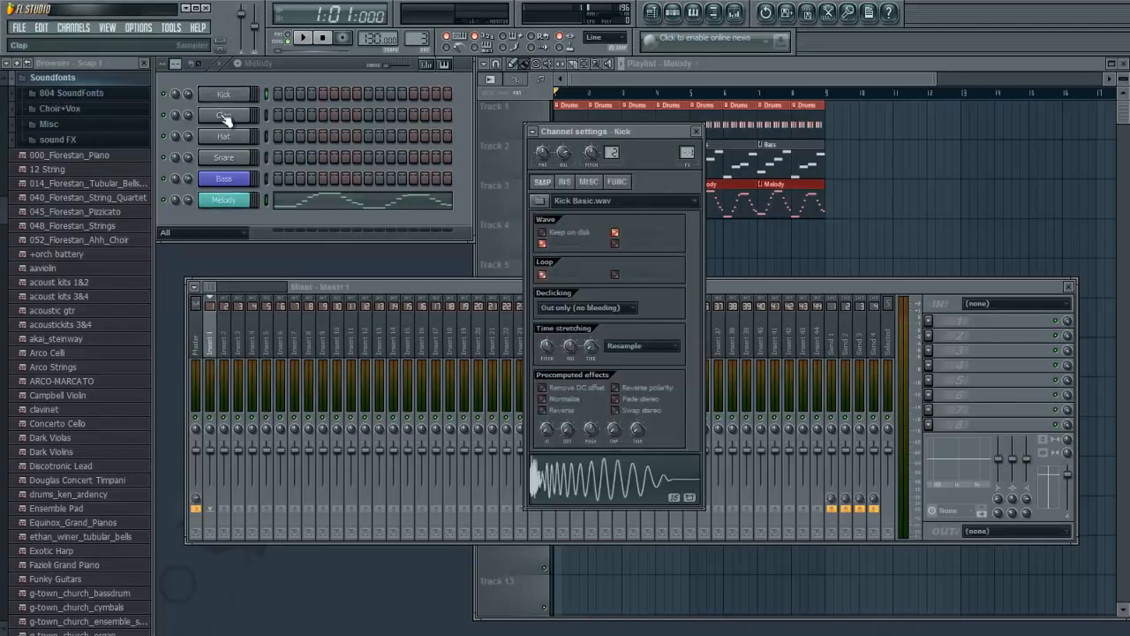
click(223, 136)
click(224, 157)
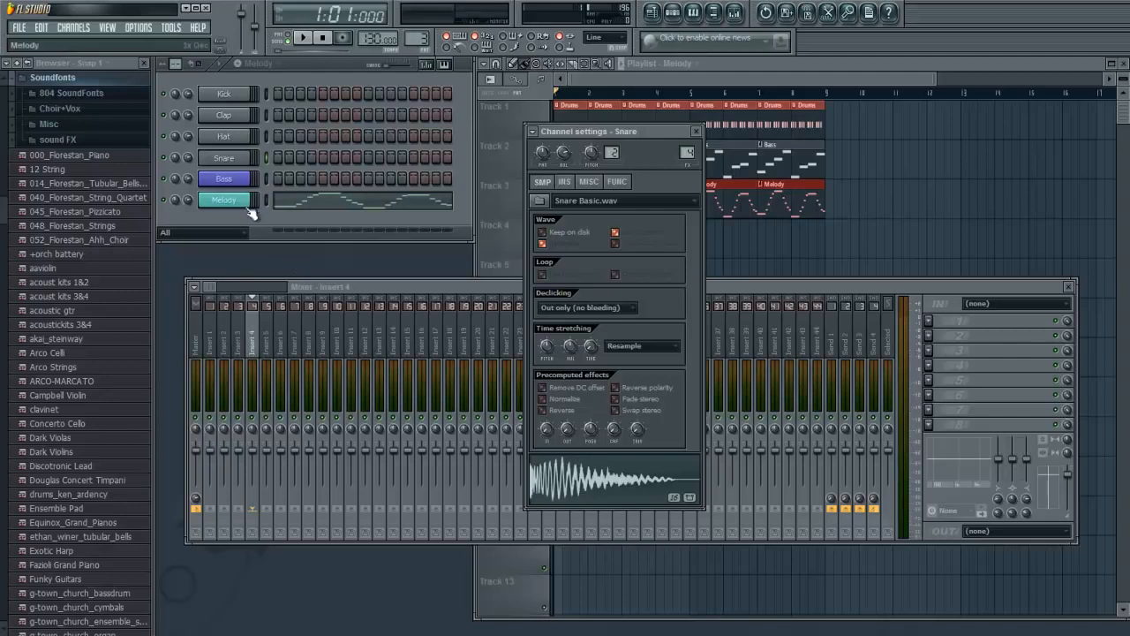
click(231, 179)
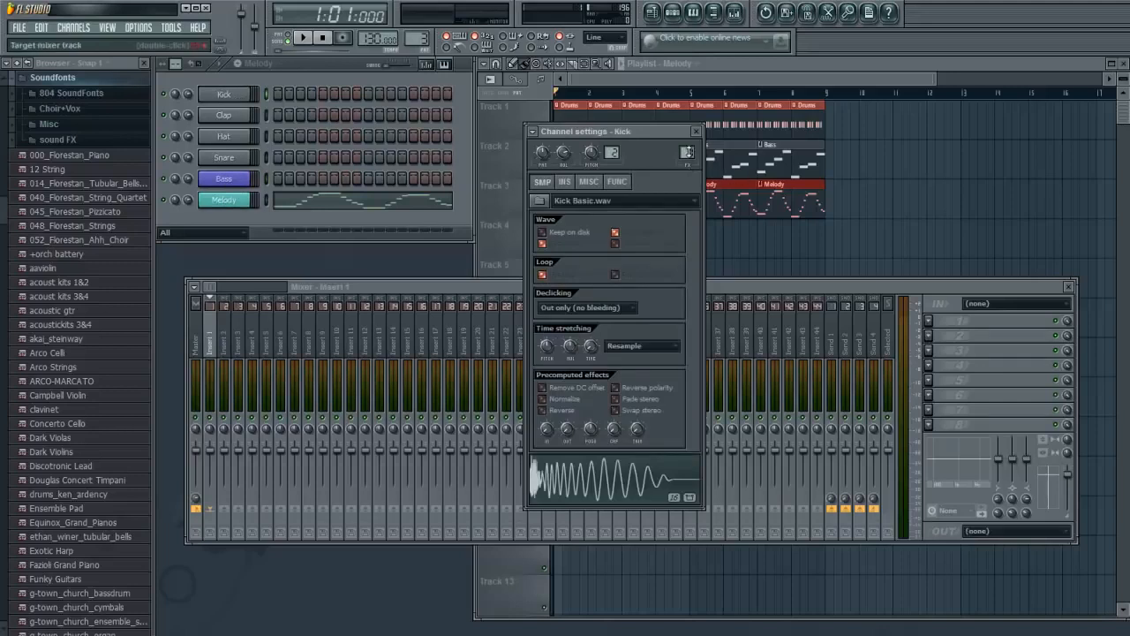
click(227, 117)
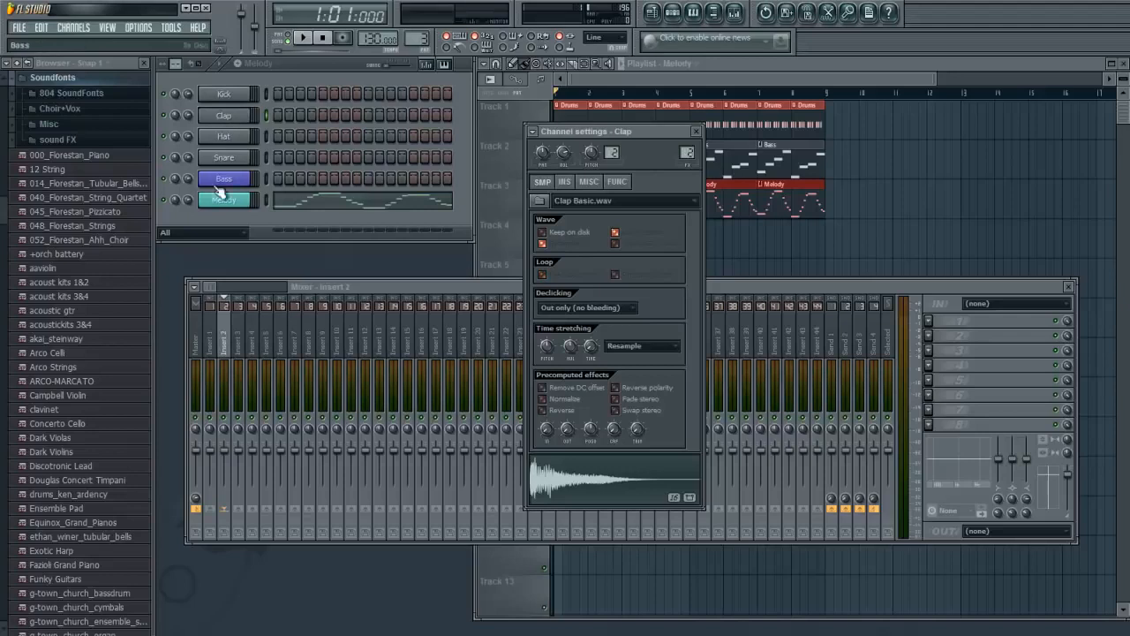
- Route the Bass channel to mixer track 5 and the Melody channel to mixer track 6, and close the channel settings
click(249, 185)
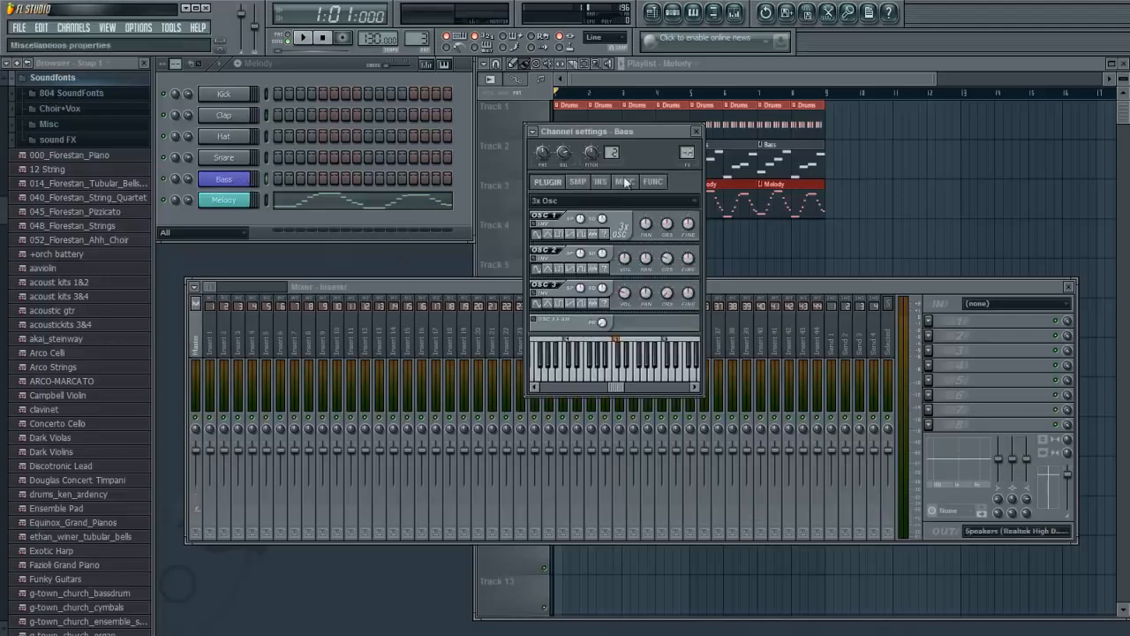
drag(686, 151, 686, 119)
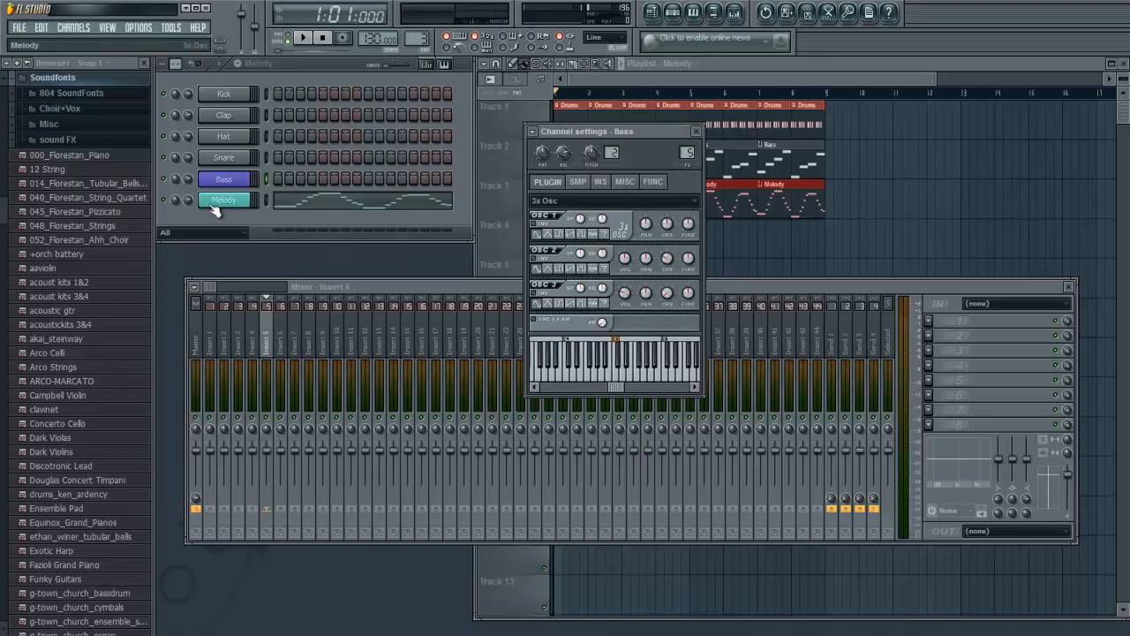
click(224, 201)
drag(686, 151, 686, 115)
click(696, 131)
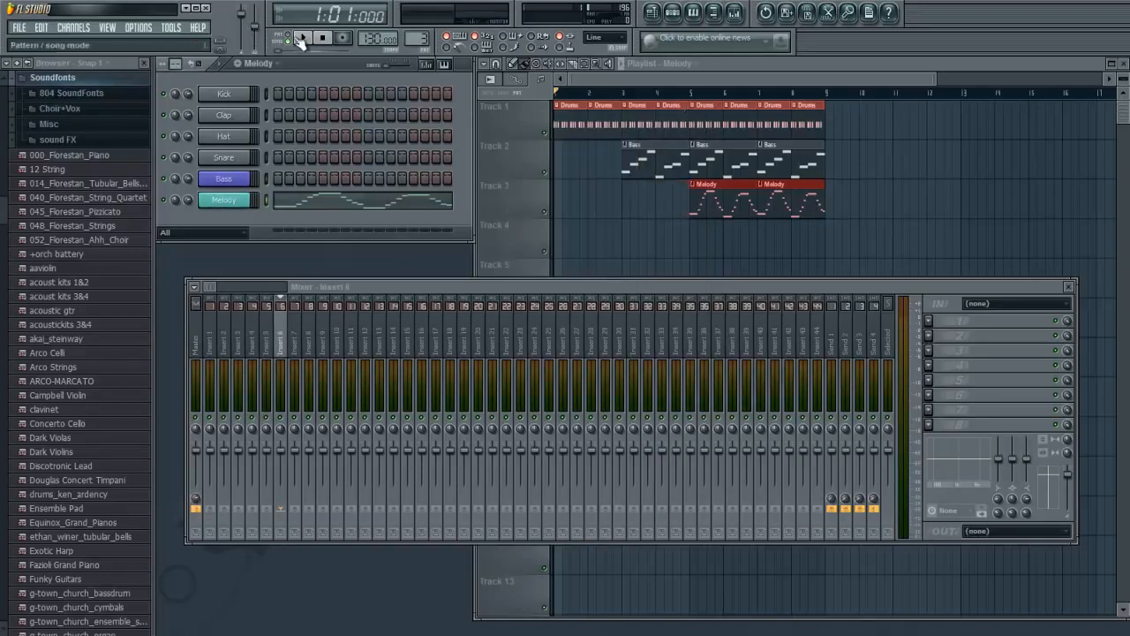
- Play the song from bar 5 with the mixer in view to check the levels of all six inserts
click(689, 92)
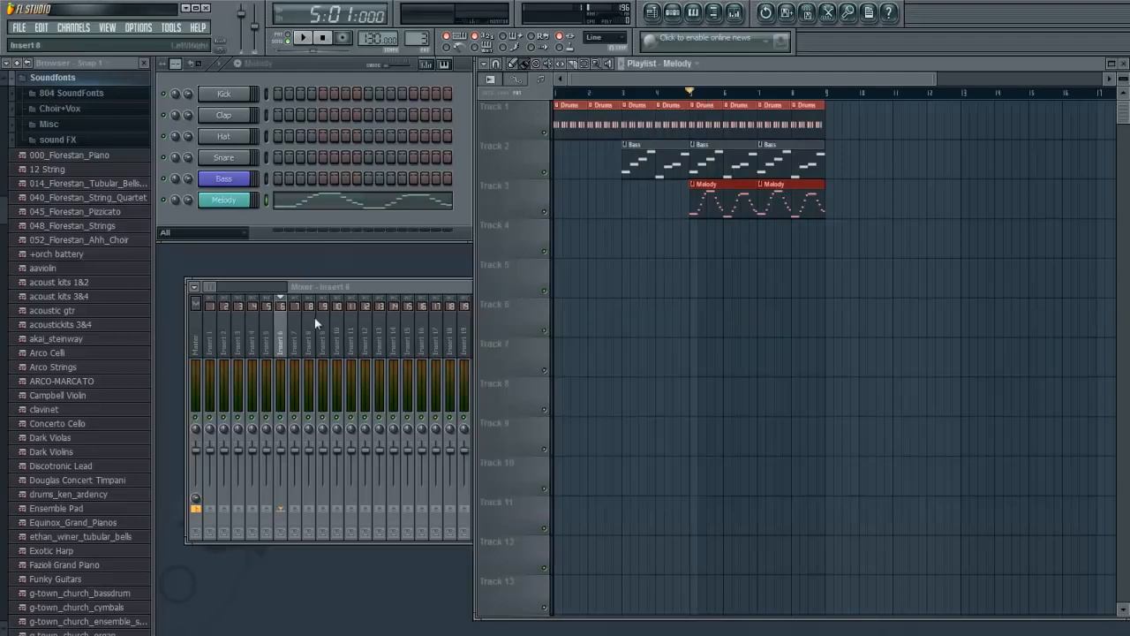
click(371, 295)
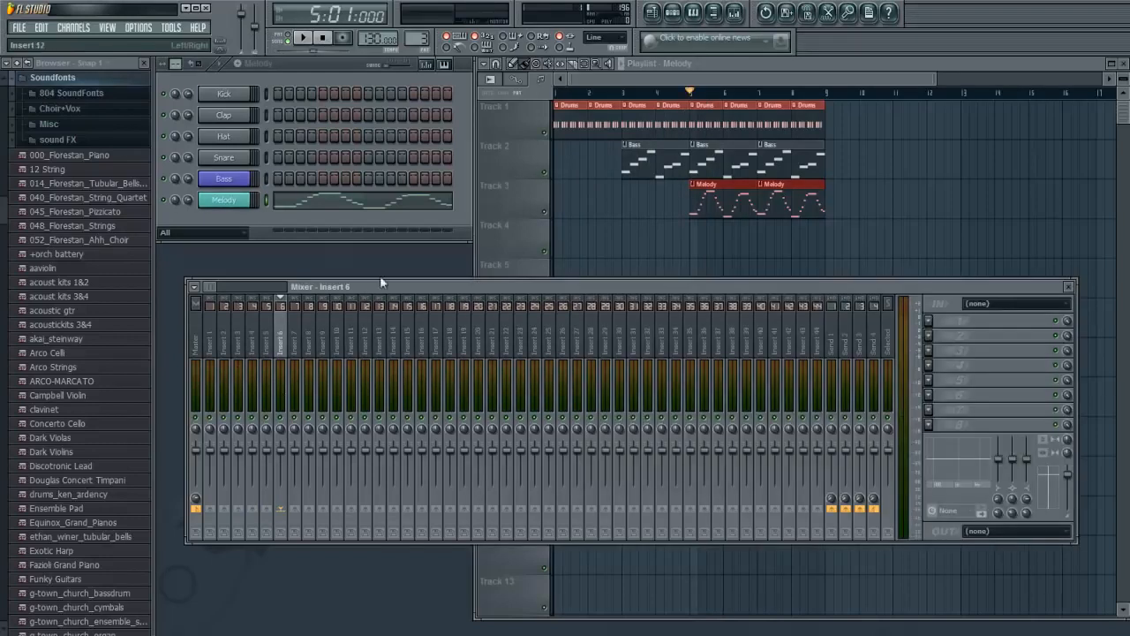
click(305, 38)
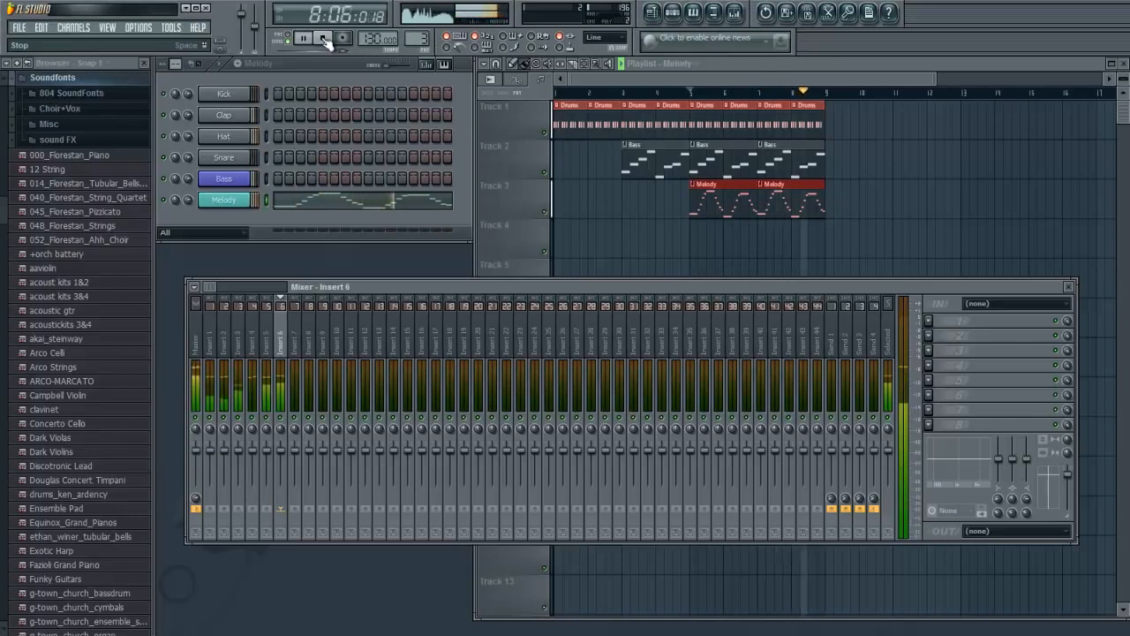
click(324, 39)
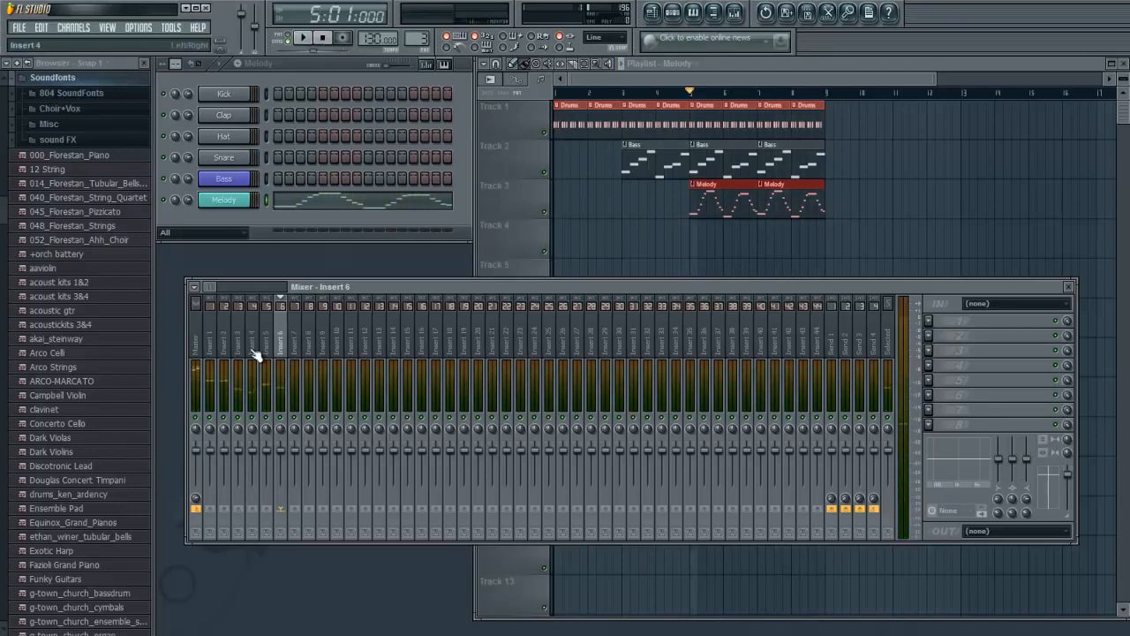
- During playback, slightly raise the volumes of mixer inserts 5 and 2 and lower insert 6 to 77% (-6.4 dB)
click(302, 40)
click(273, 454)
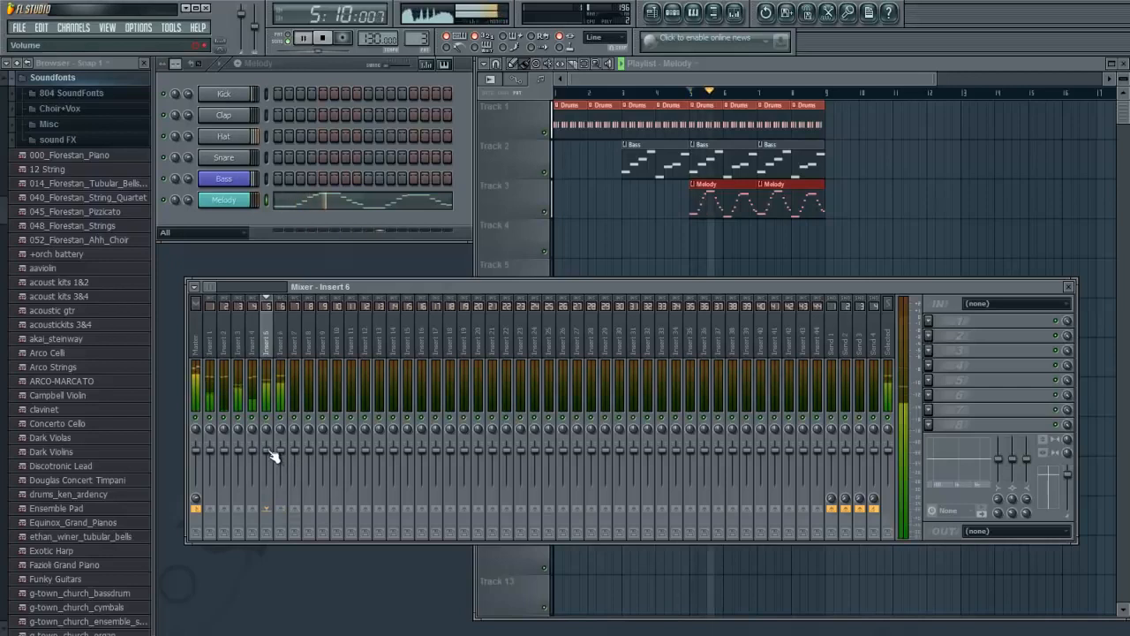
drag(279, 449, 284, 469)
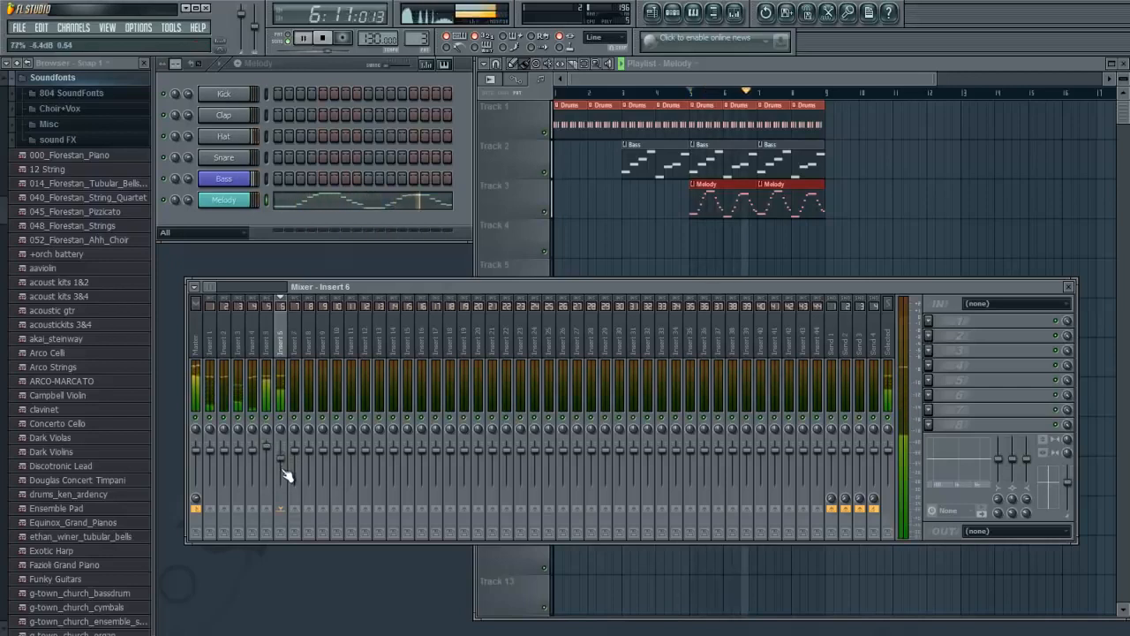
click(228, 457)
drag(228, 457, 228, 441)
click(322, 38)
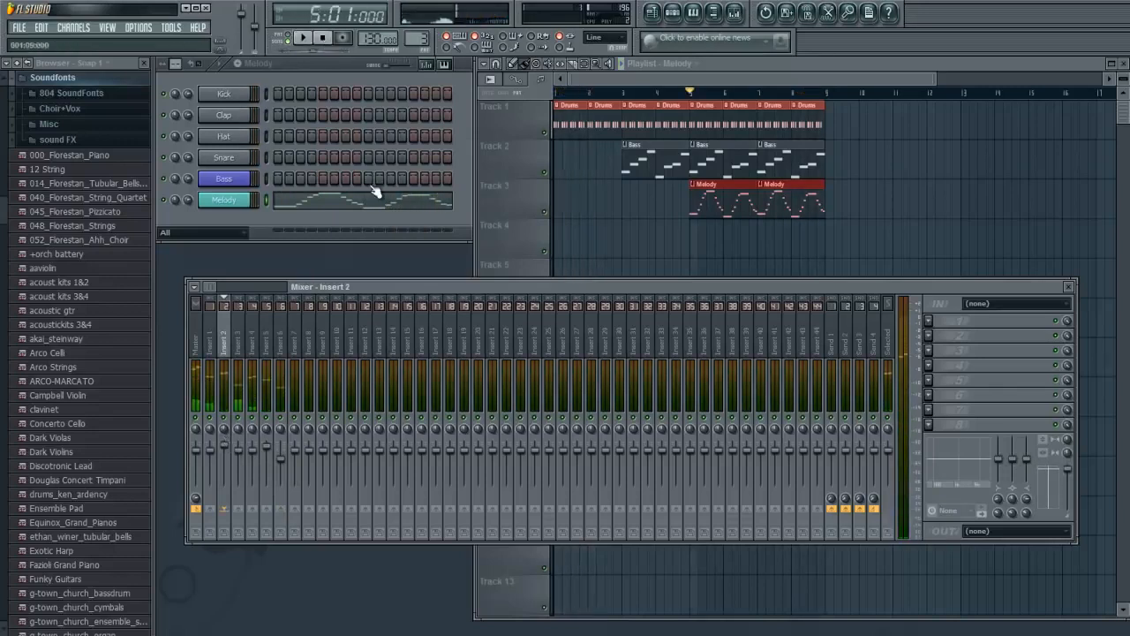
- Reset mixer insert 5's volume to 100% and load Fruity Flanger into its first effect slot
click(267, 349)
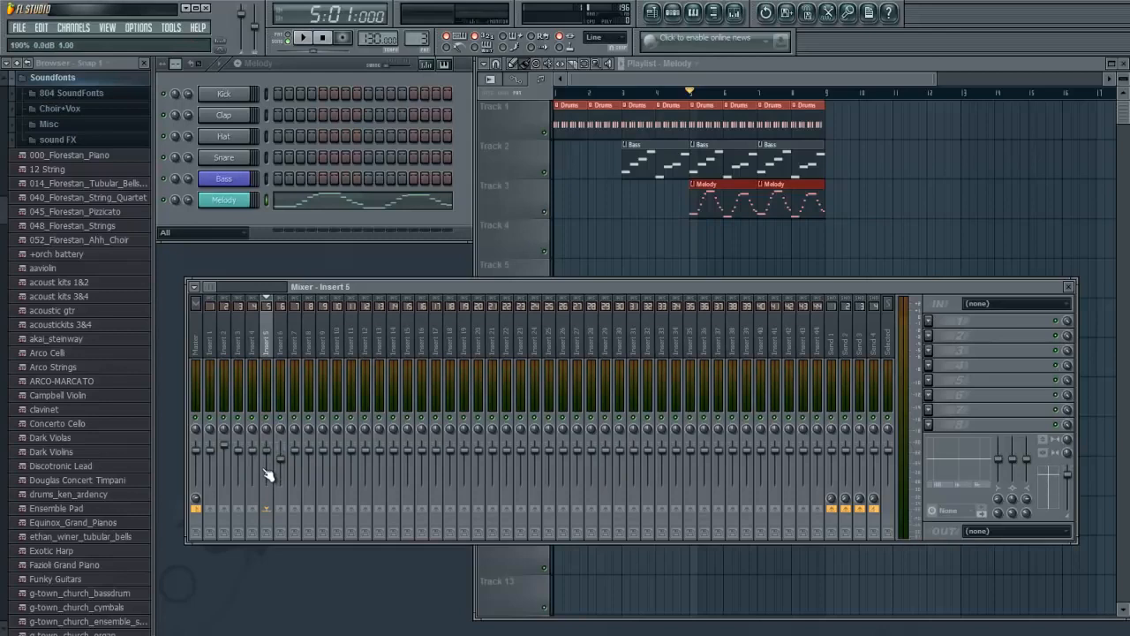
click(936, 321)
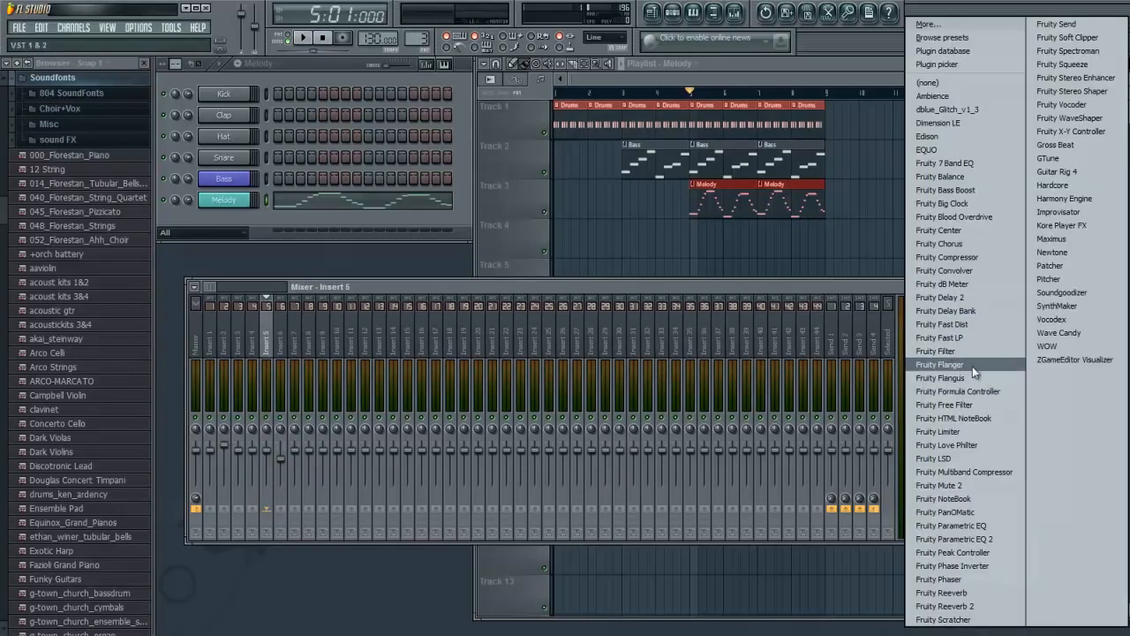
click(935, 324)
click(930, 324)
click(964, 364)
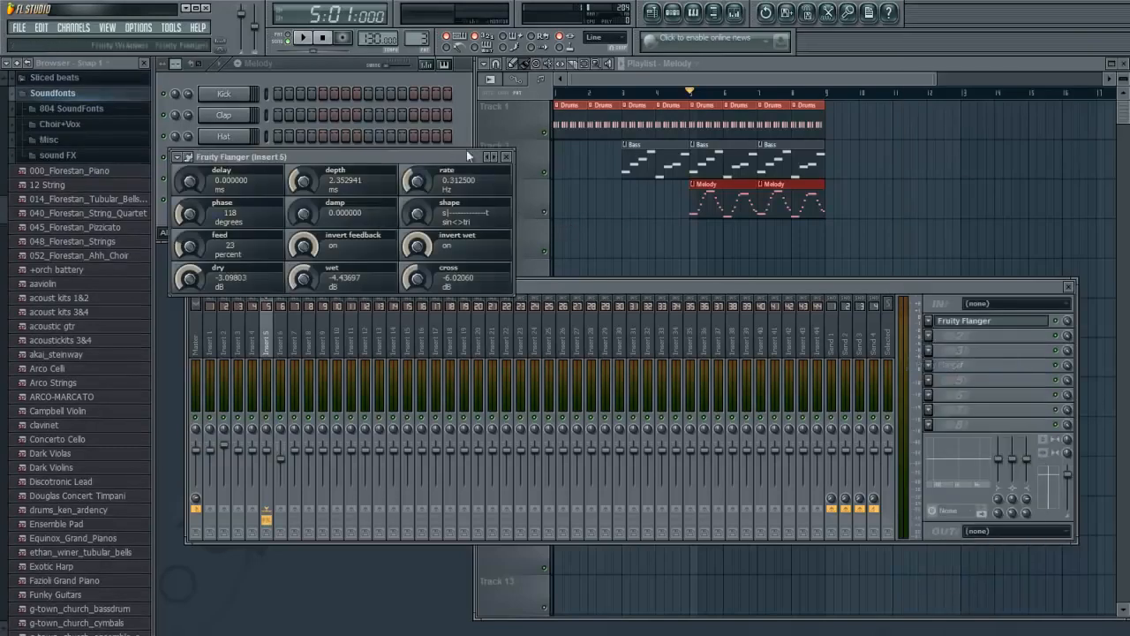
- Play the song and step through the Fruity Flanger presets to Weird
click(303, 37)
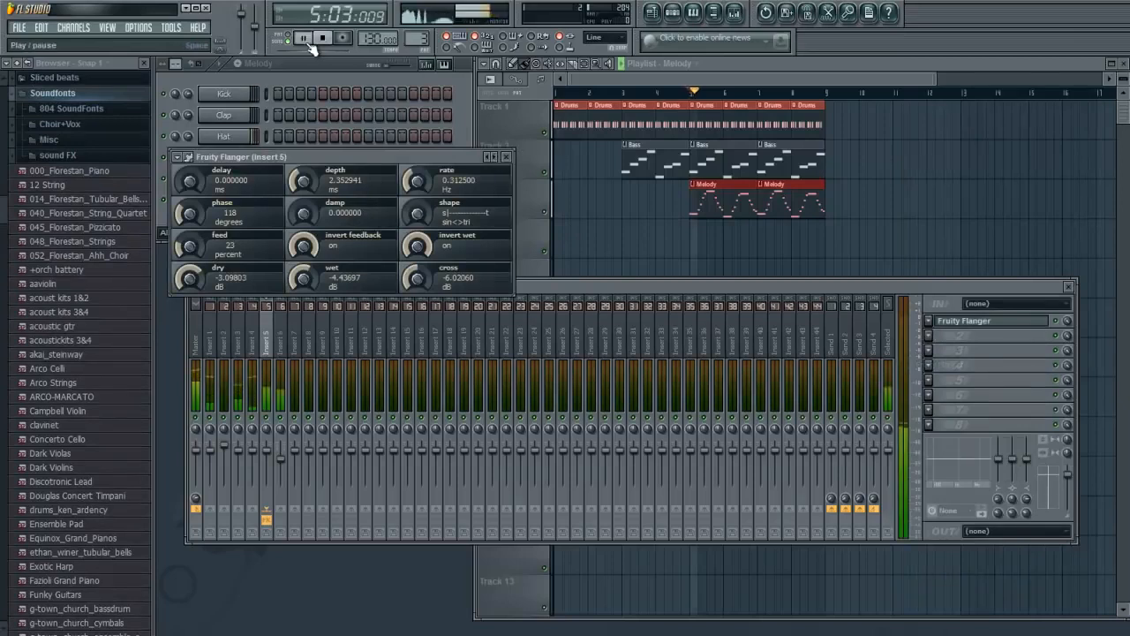
click(490, 156)
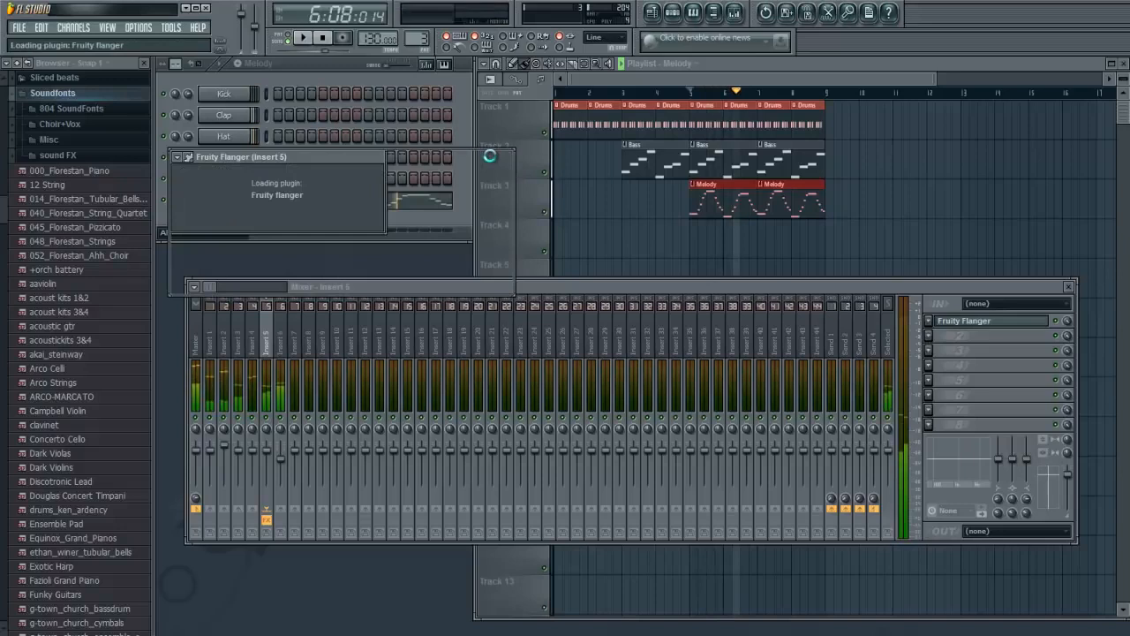
click(490, 157)
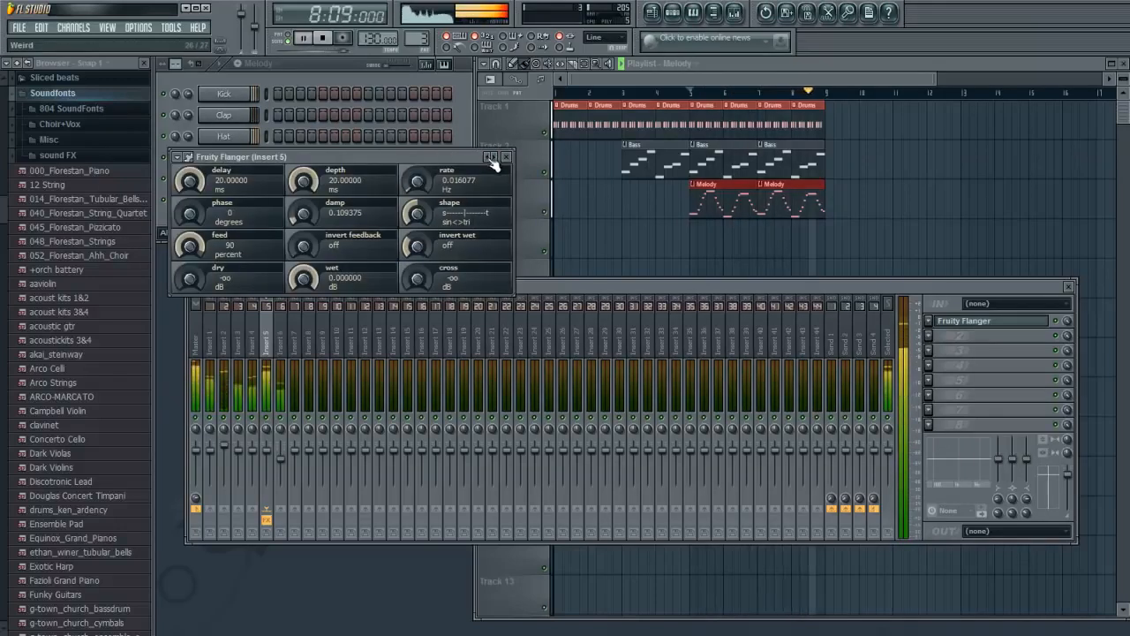
- Close the Fruity Flanger window, restart playback at bar 5 and lower mixer insert 5's volume to 68% (-8.1 dB)
click(506, 157)
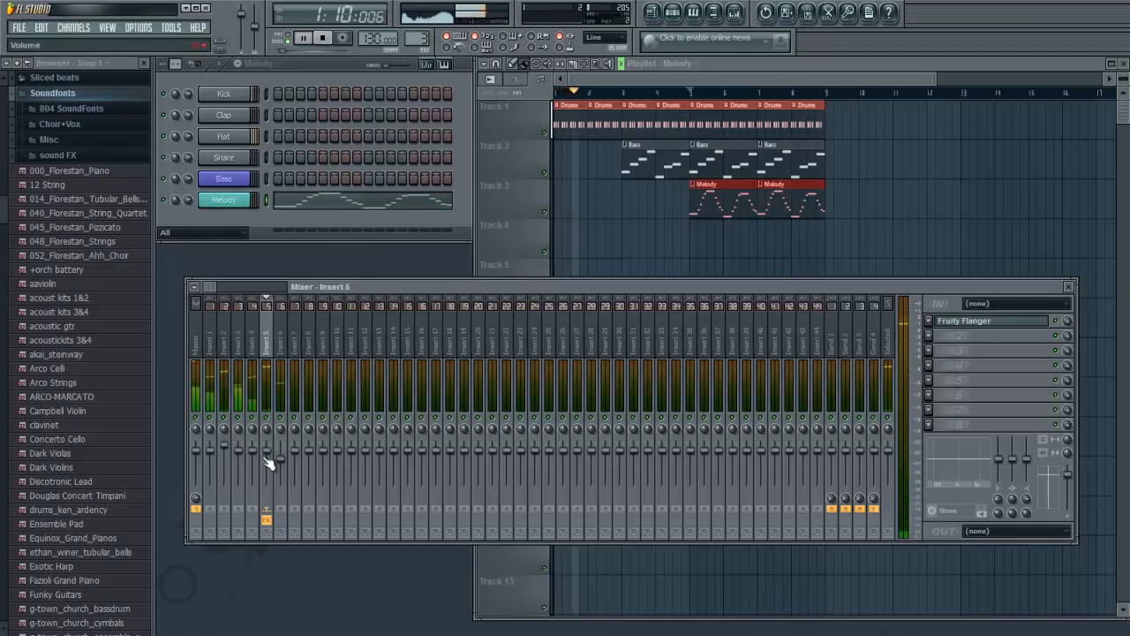
click(690, 93)
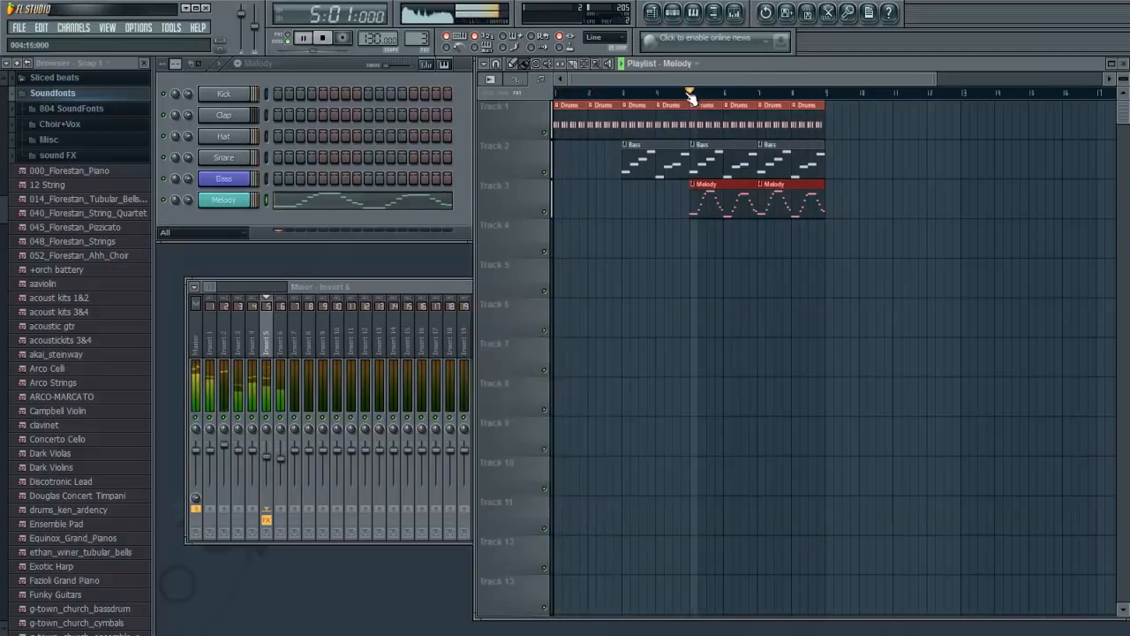
drag(270, 461, 269, 476)
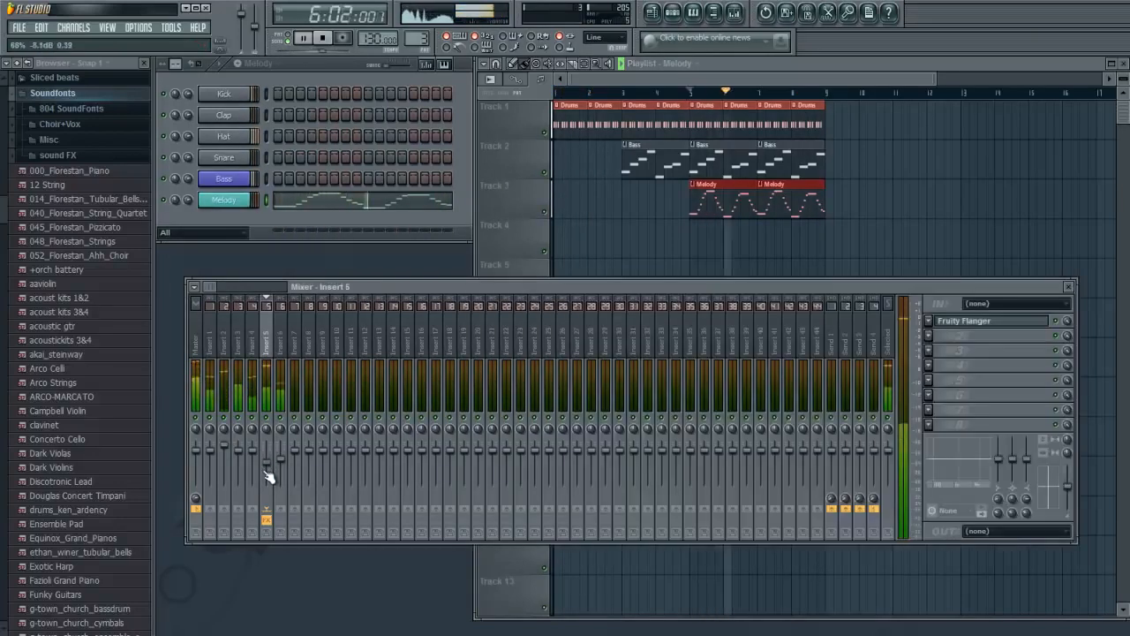
- Load Fruity Chorus into the first effect slot of mixer insert 6
click(283, 343)
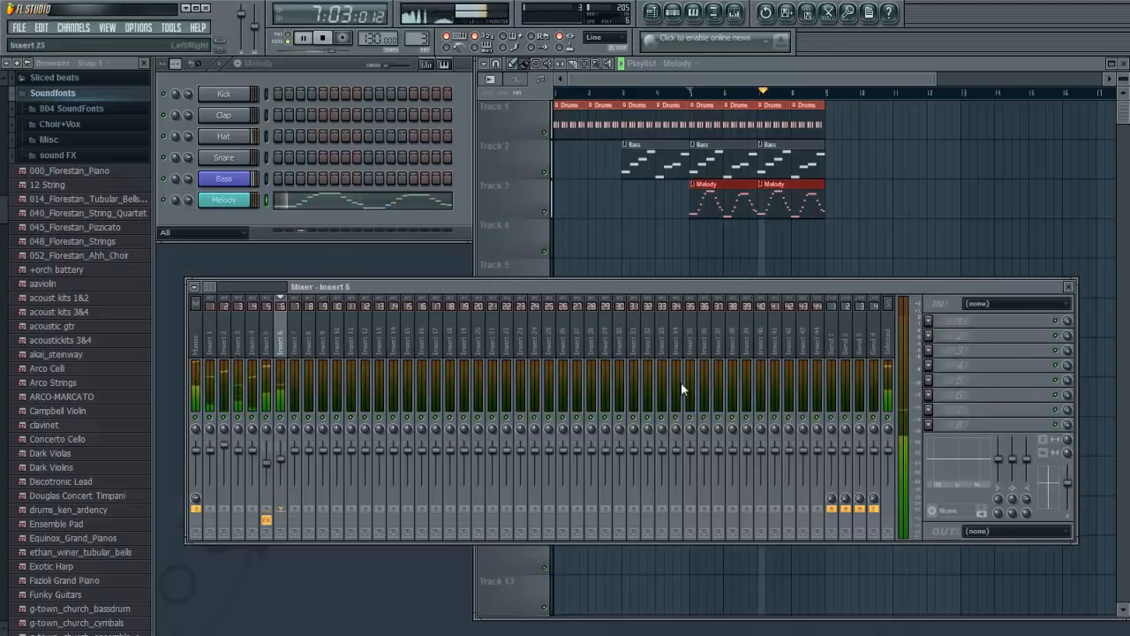
click(956, 320)
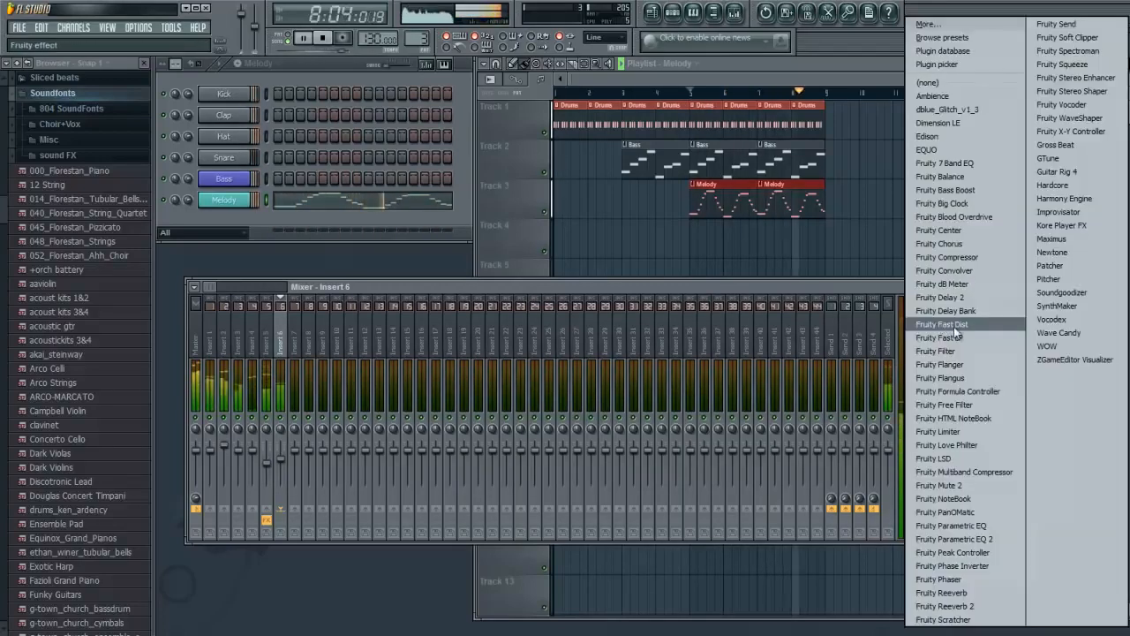
click(959, 244)
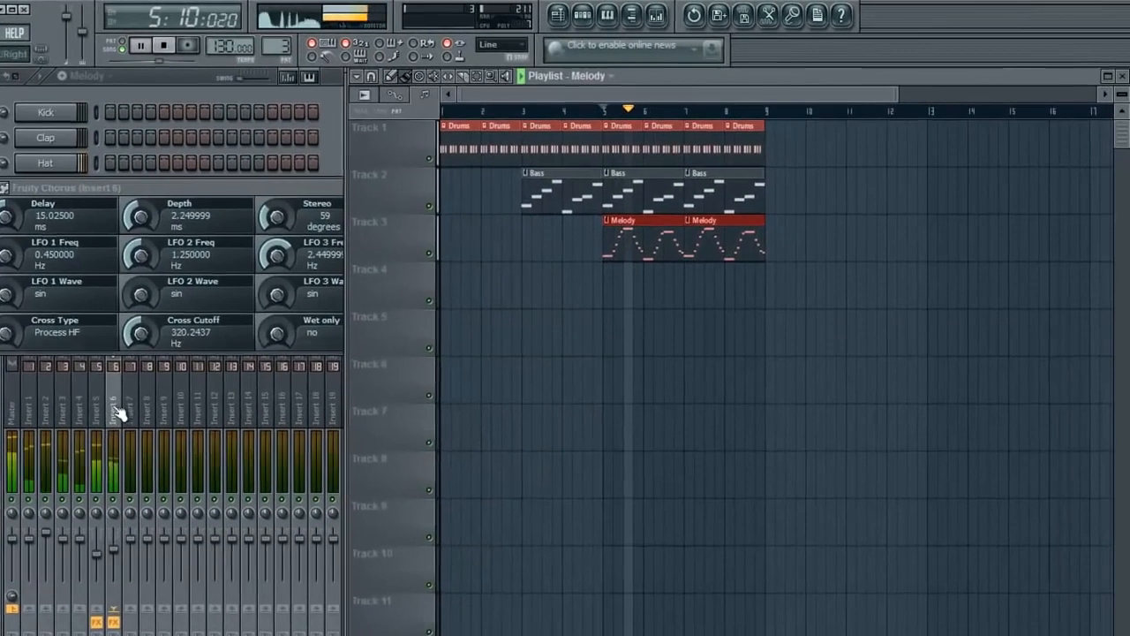
- Bring the mixer to the front, review the Fruity Flanger settings on insert 5 and close them
click(119, 415)
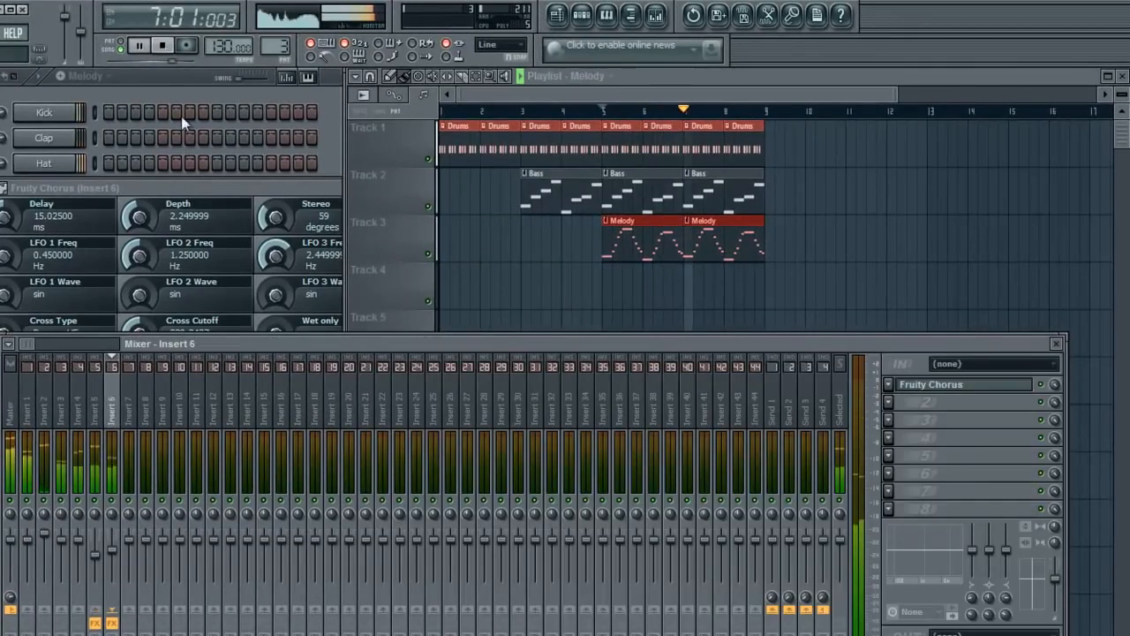
click(96, 413)
click(1028, 386)
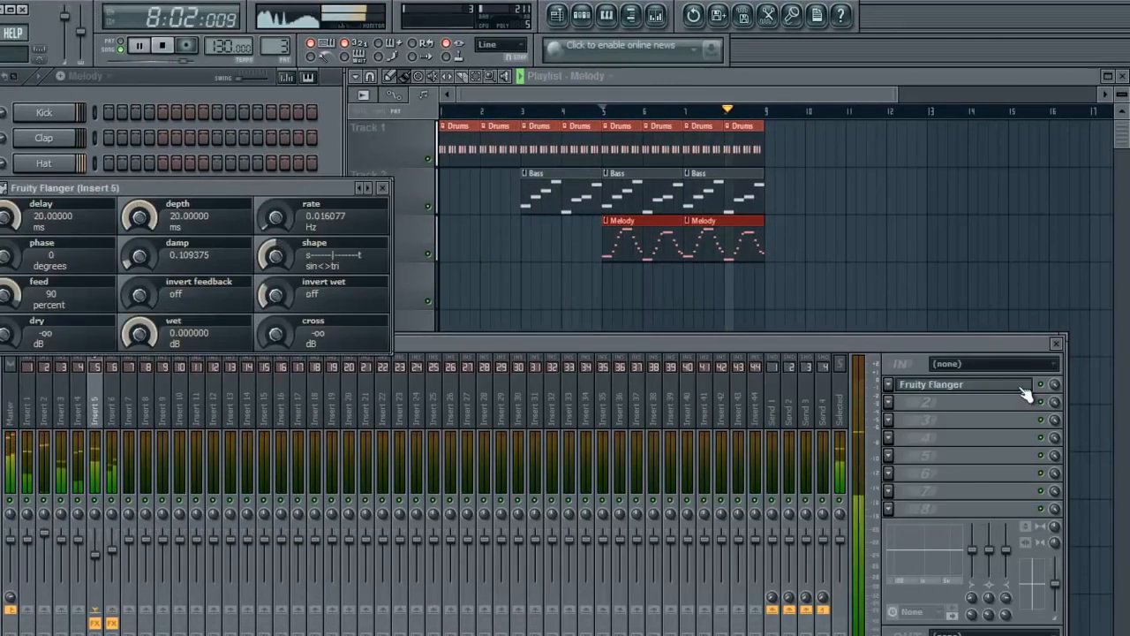
click(382, 187)
- Stop the song and replay it from bar 5 to hear the flanger and chorus in the mix
click(165, 47)
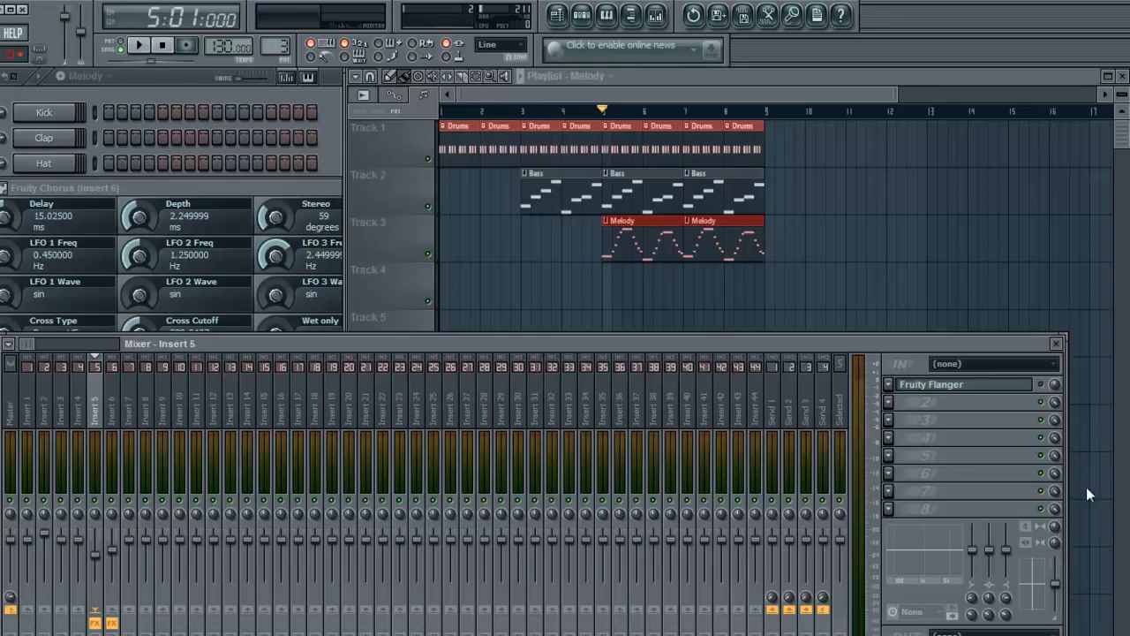
click(139, 45)
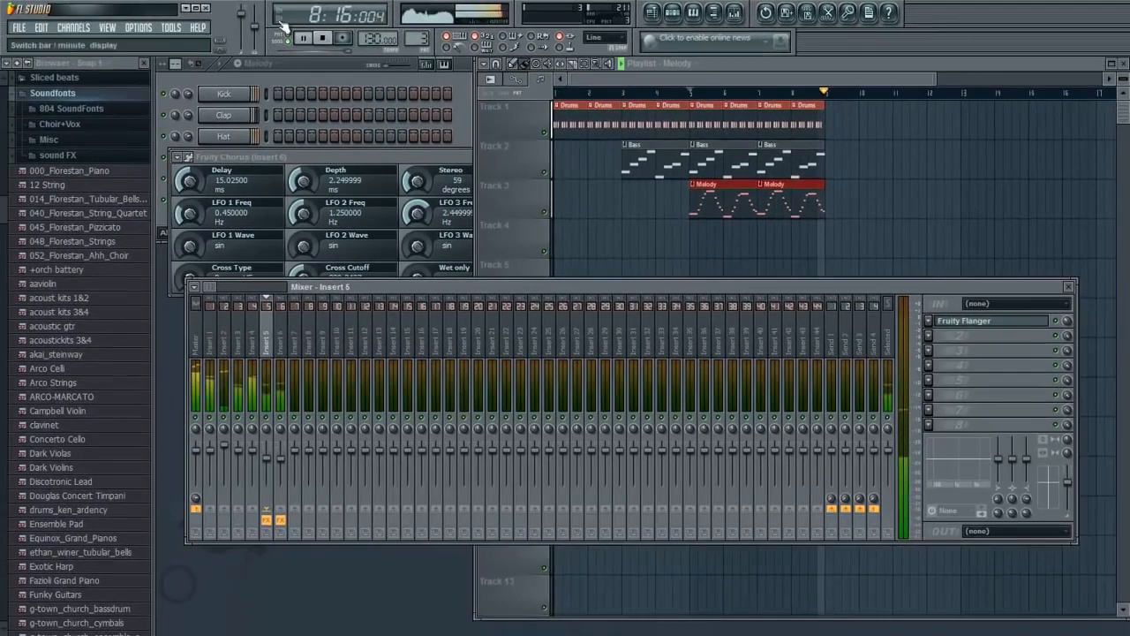
click(327, 39)
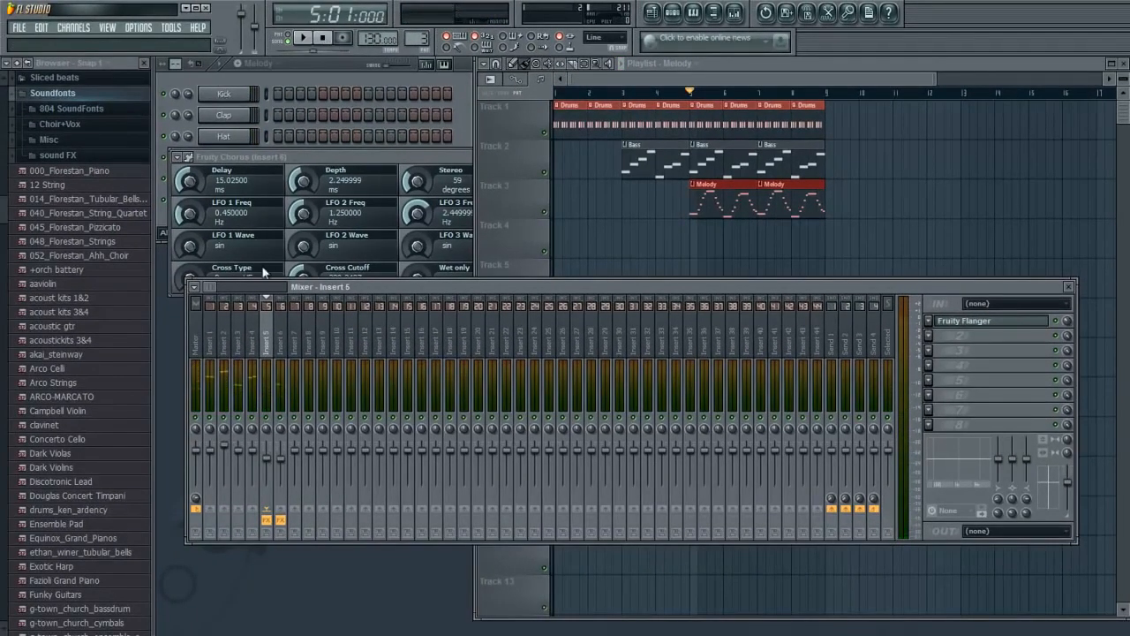
- Toggle the effects of mixer inserts 5 and 6 off and back on, ending with insert 5 selected
click(219, 343)
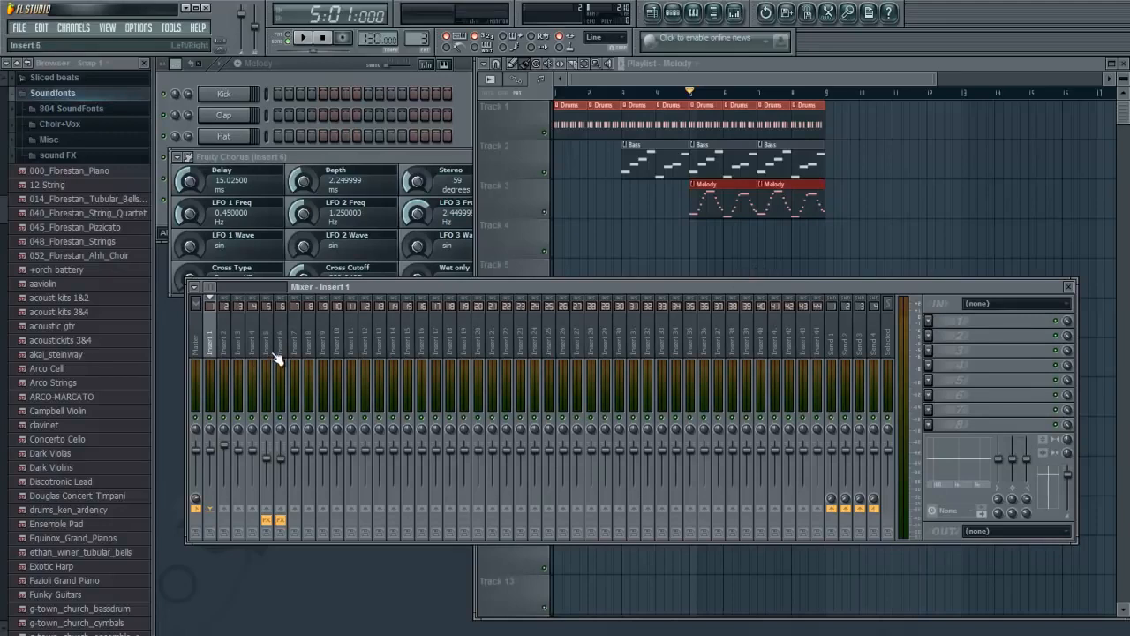
click(266, 520)
click(266, 520)
click(280, 520)
click(280, 521)
click(270, 351)
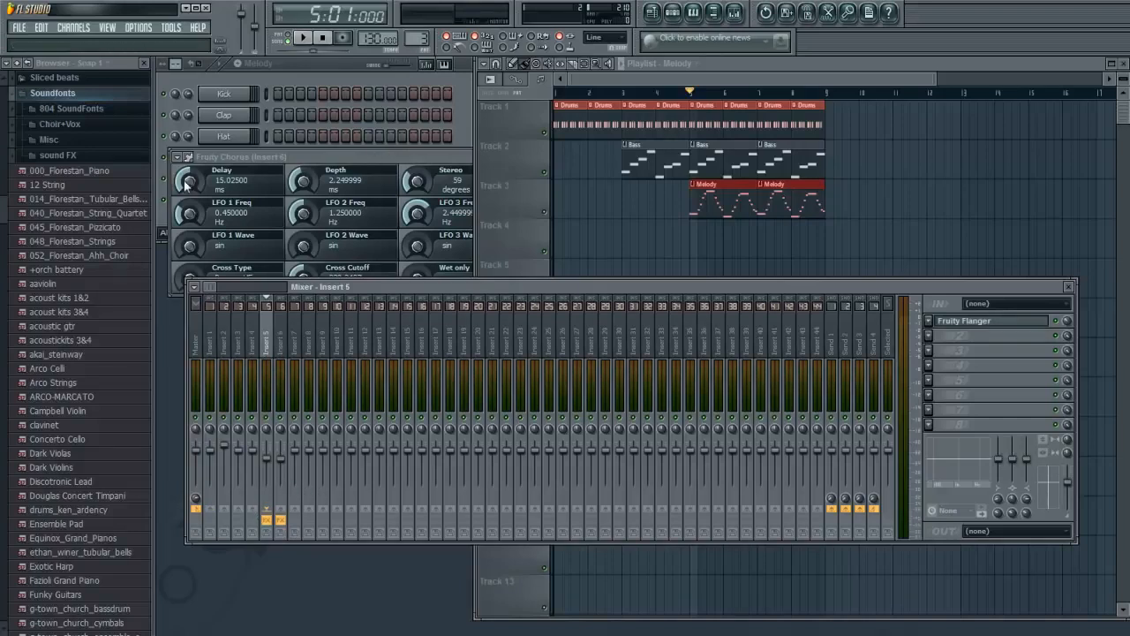
- Select the mixer's Master track and place the song position at bar 5 in the Playlist
click(212, 348)
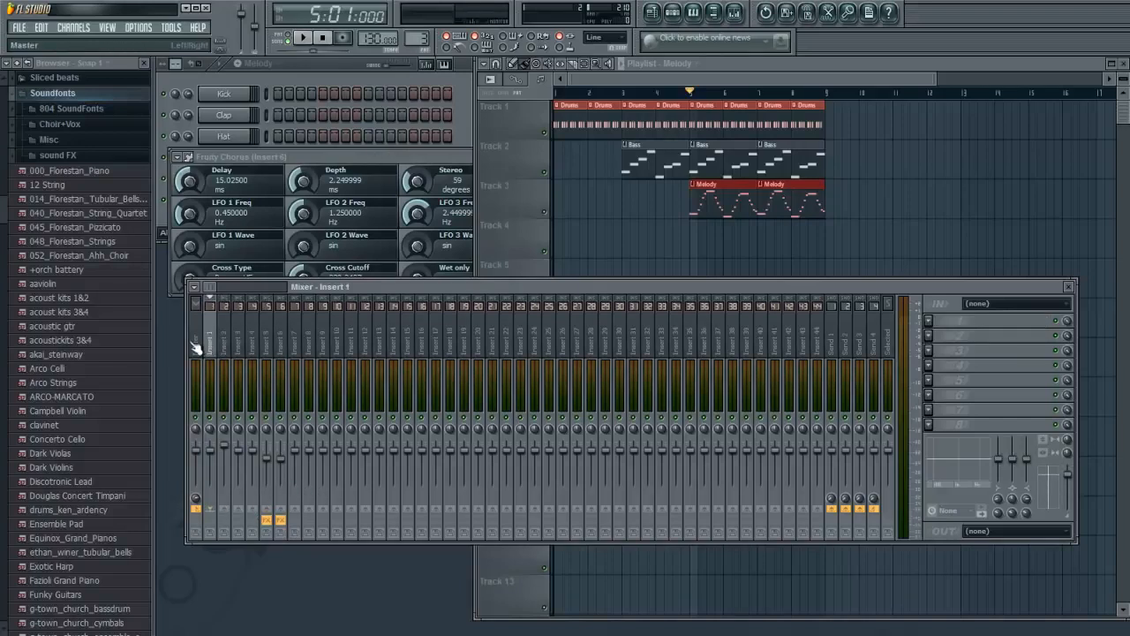
click(197, 346)
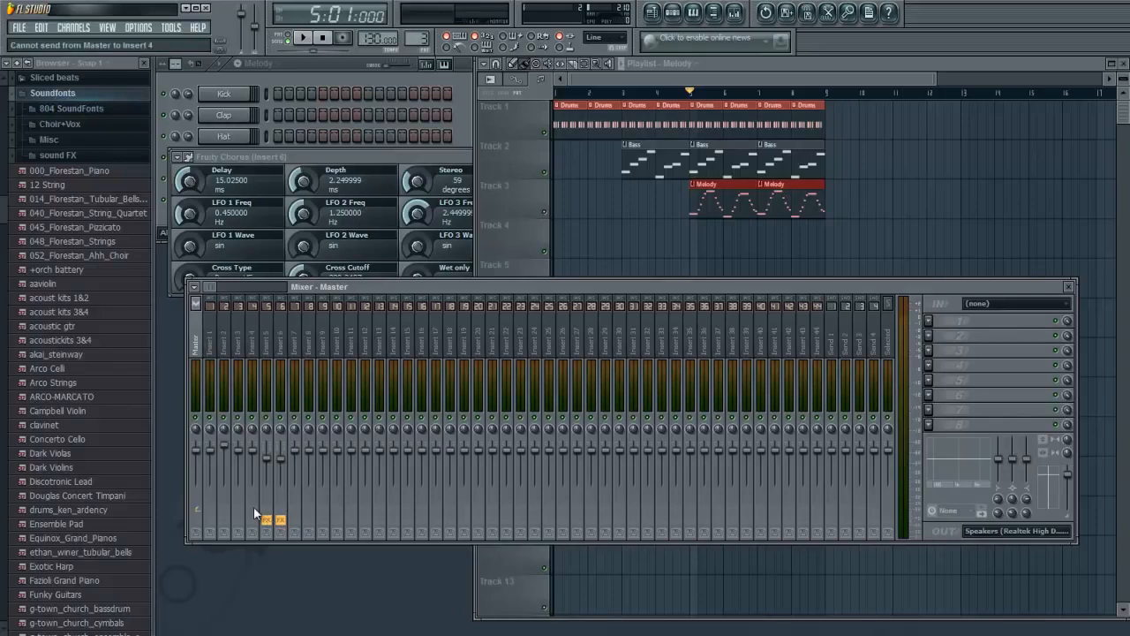
click(696, 95)
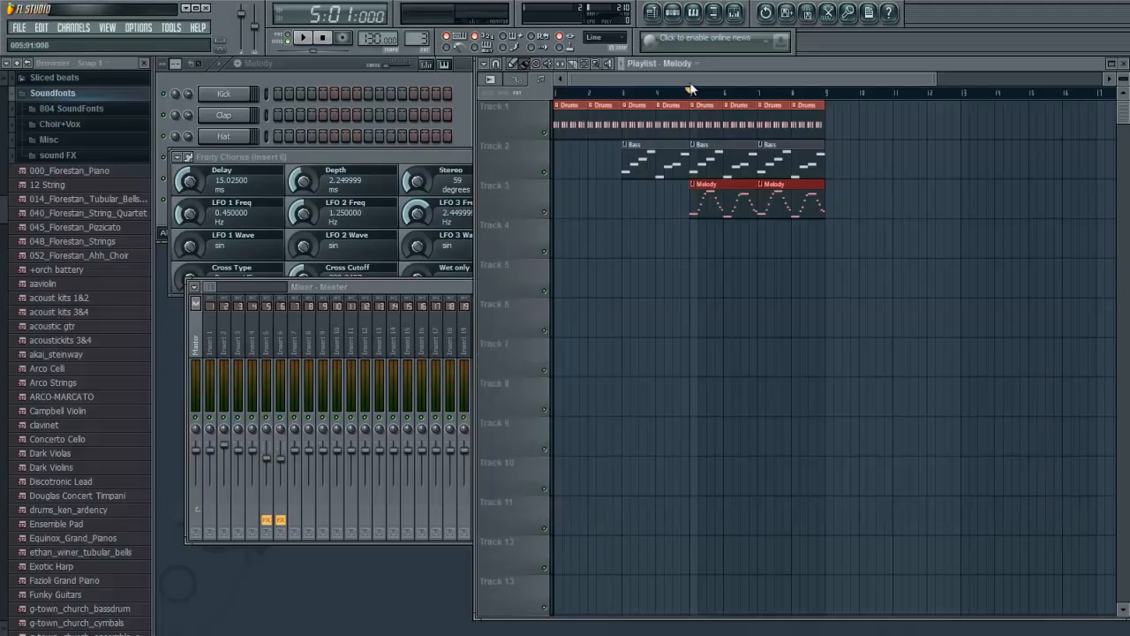